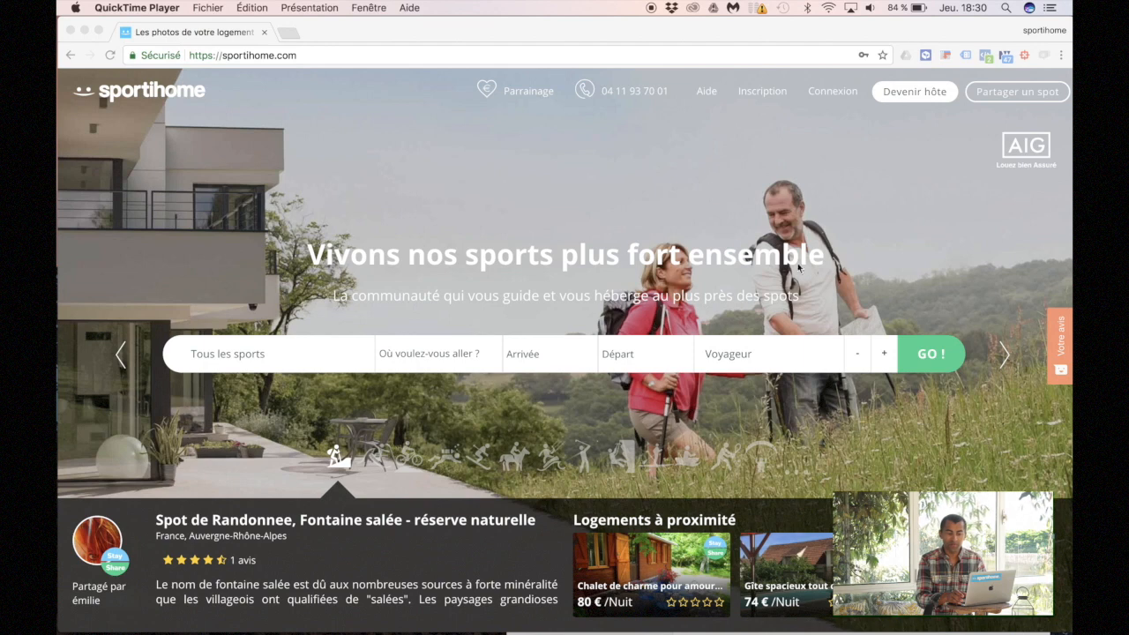
Step: Bring Chrome forward and choose Devenir hôte to reach the create-or-import listing choice
{"action": "left_click", "coordinate": [915, 99]}
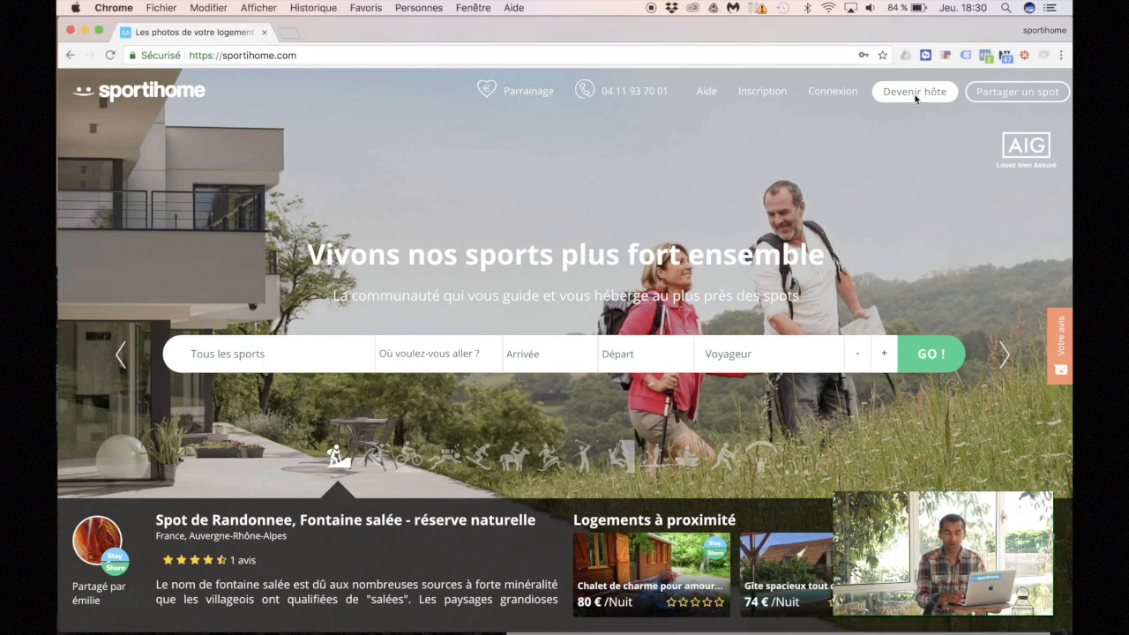
{"action": "left_click", "coordinate": [915, 97]}
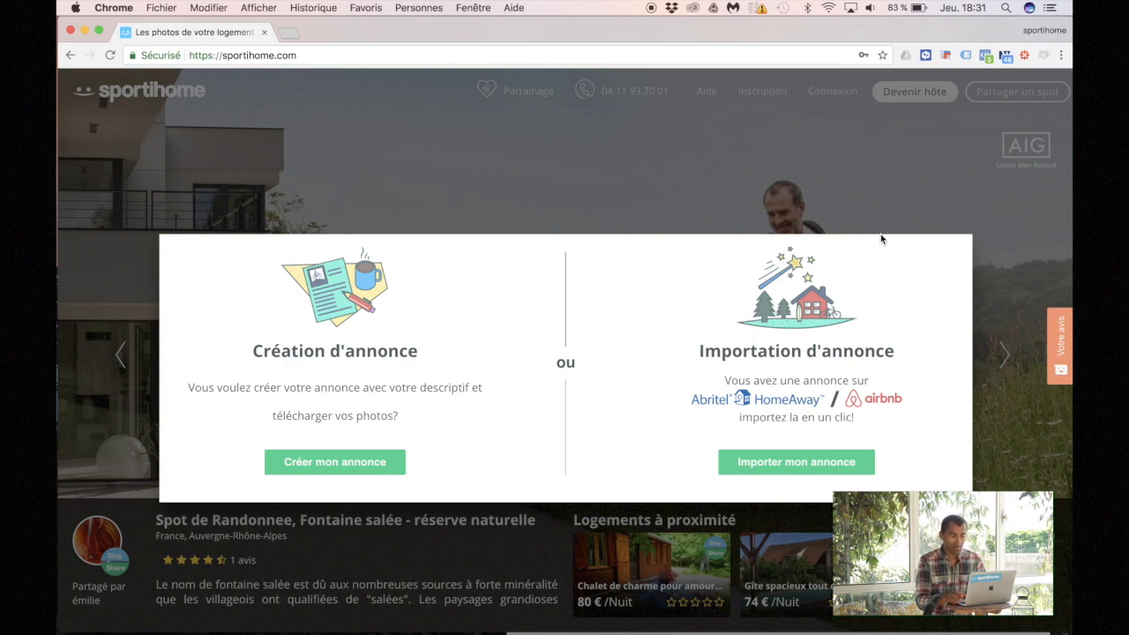
Step: Log in, start a listing from scratch, and pick kitesurf, surf and vtt as nearby sports
{"action": "left_click", "coordinate": [335, 462]}
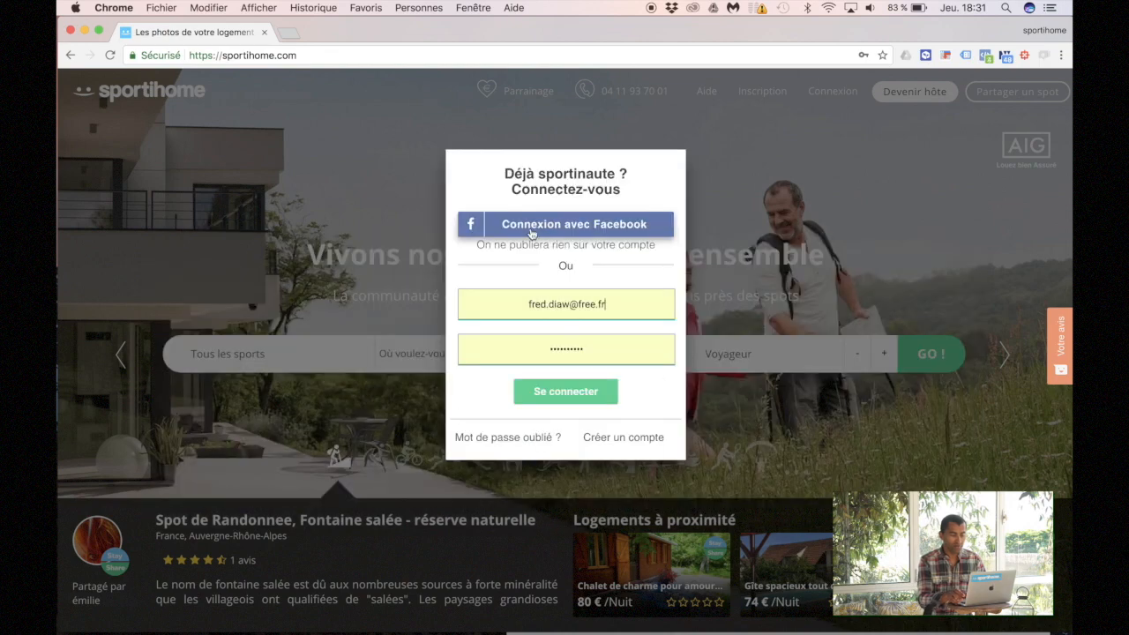
{"action": "left_click", "coordinate": [565, 391]}
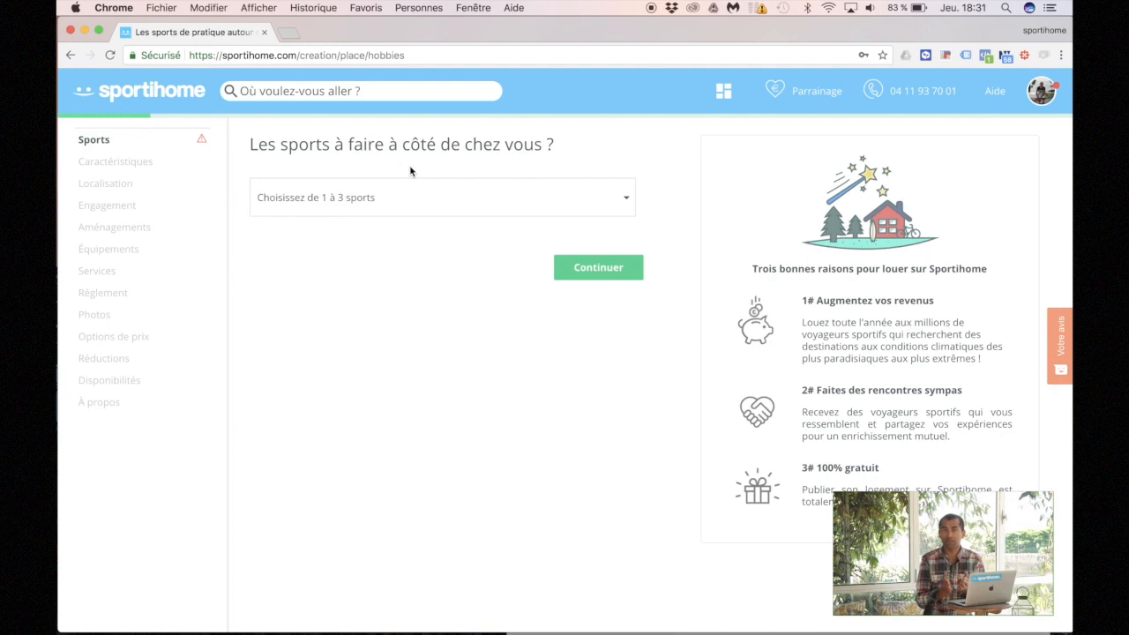
{"action": "left_click", "coordinate": [341, 199]}
{"action": "scroll", "coordinate": [352, 453], "scroll_direction": "down", "scroll_amount": 5}
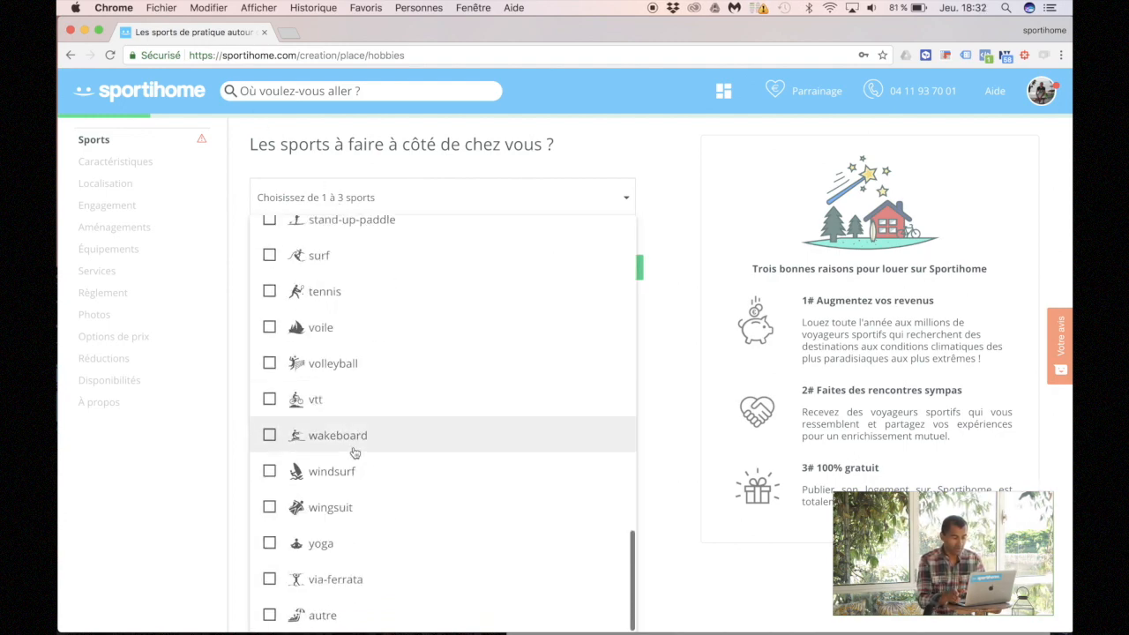
{"action": "scroll", "coordinate": [342, 227], "scroll_direction": "up", "scroll_amount": 4}
{"action": "scroll", "coordinate": [342, 227], "scroll_direction": "up", "scroll_amount": 8}
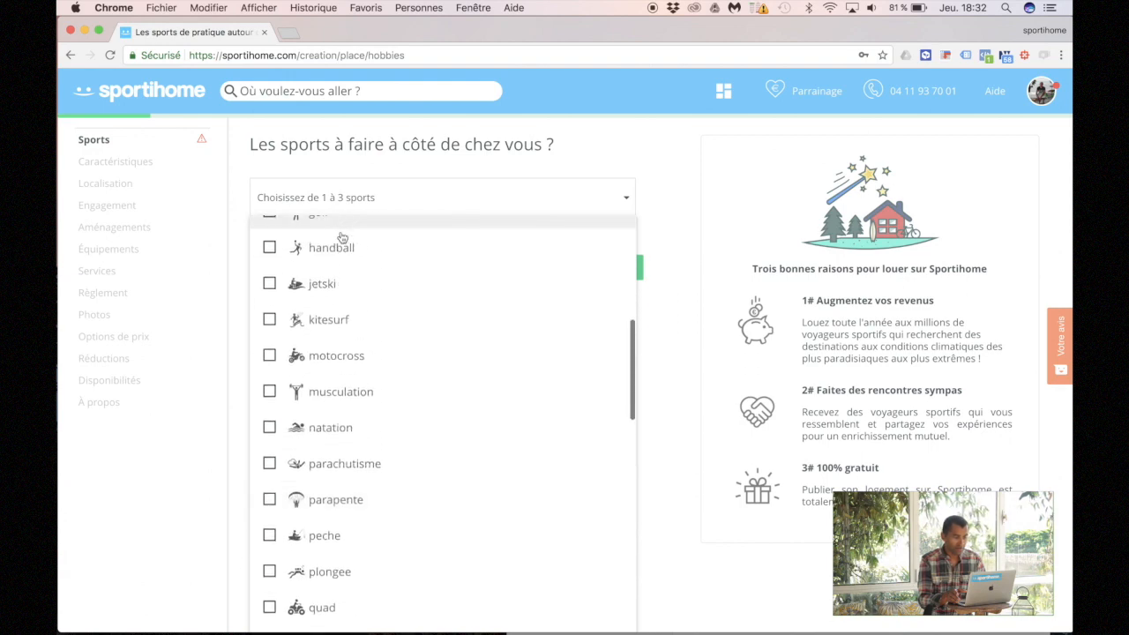
{"action": "left_click", "coordinate": [320, 320]}
{"action": "scroll", "coordinate": [299, 414], "scroll_direction": "down", "scroll_amount": 8}
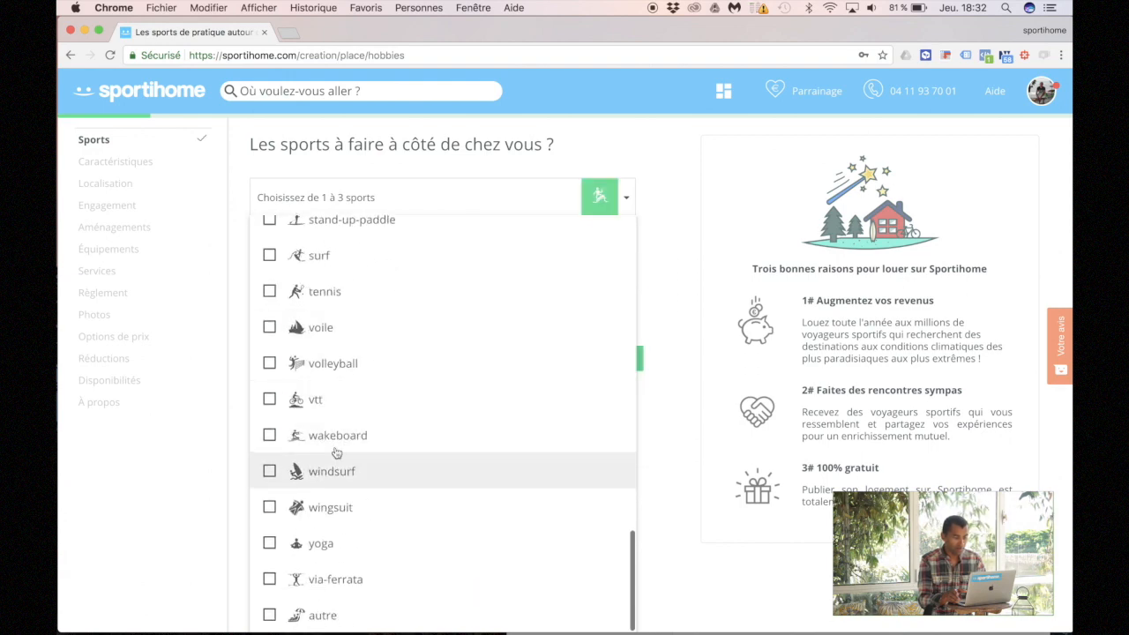
{"action": "left_click", "coordinate": [298, 255]}
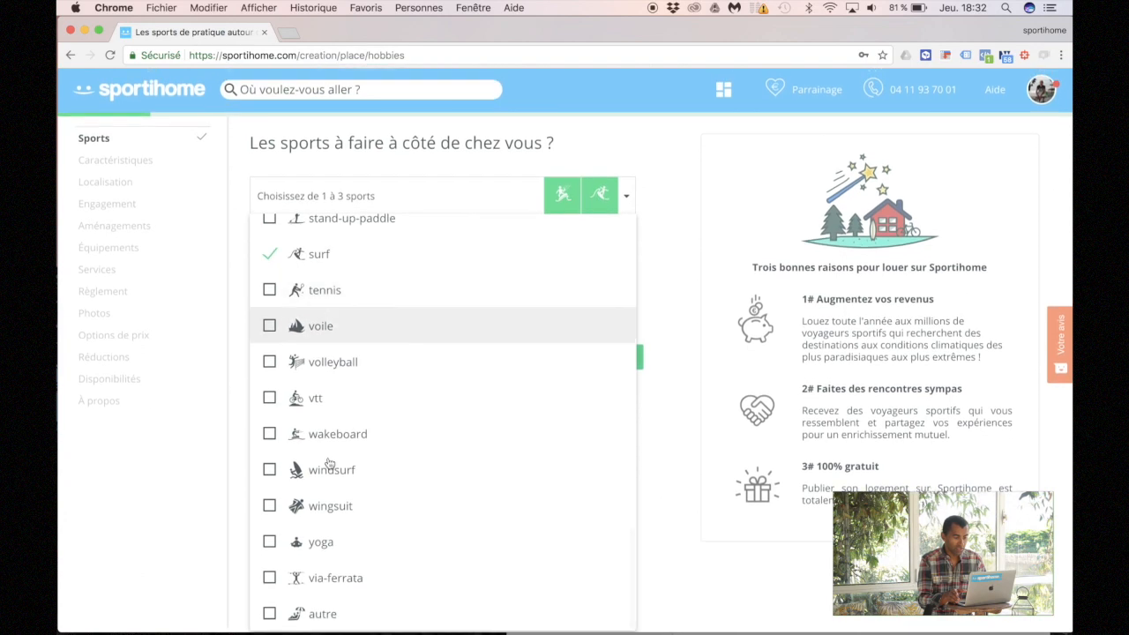
{"action": "left_click", "coordinate": [284, 401]}
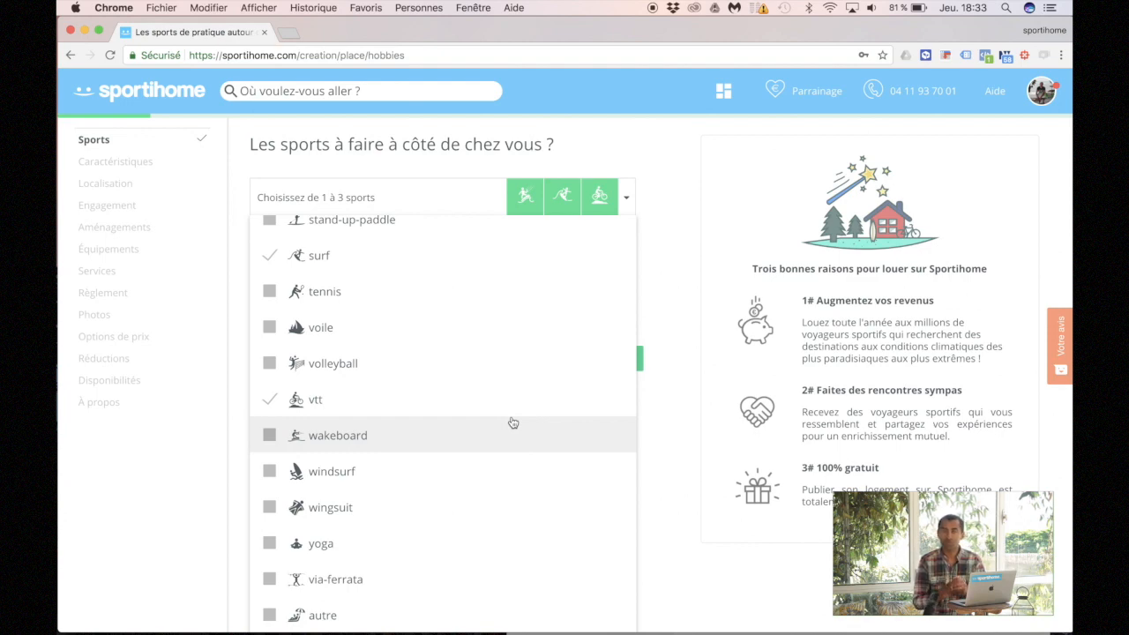
{"action": "left_click", "coordinate": [674, 401]}
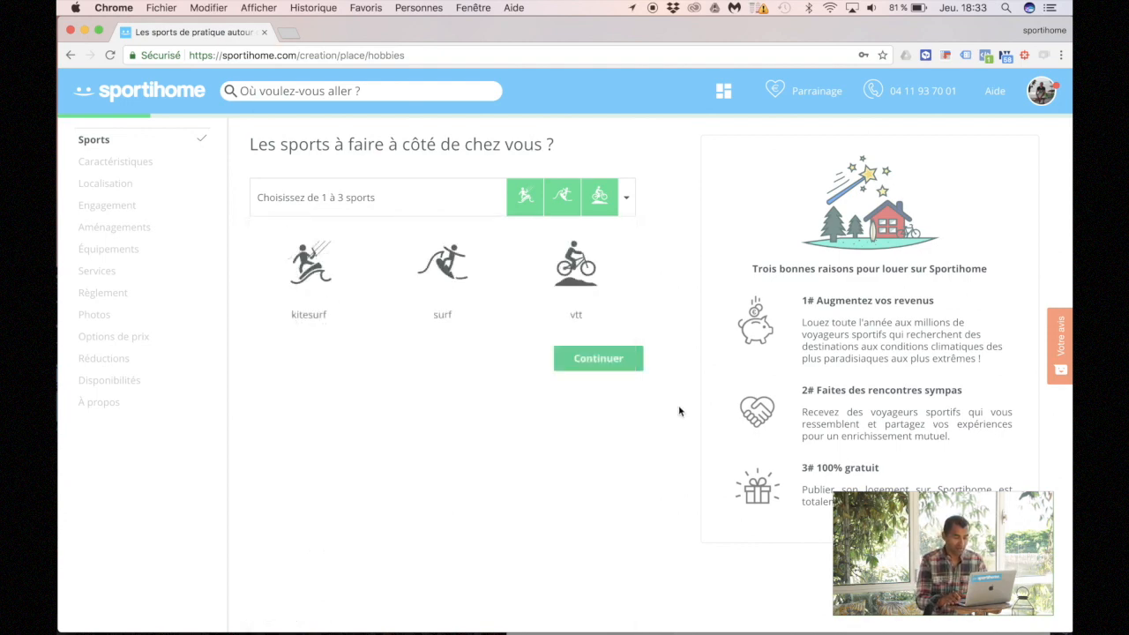
{"action": "left_click", "coordinate": [577, 351]}
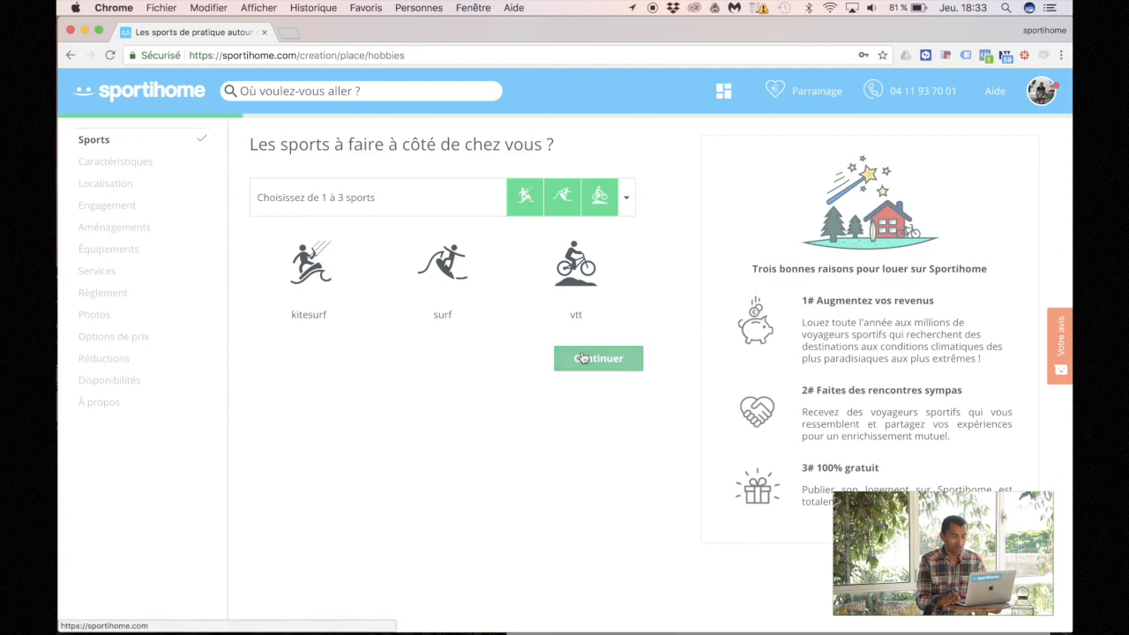
Step: Describe the lodging as an entire apartment (Appartement, Logement entier) for 4 travellers, then continue
{"action": "left_click", "coordinate": [352, 218]}
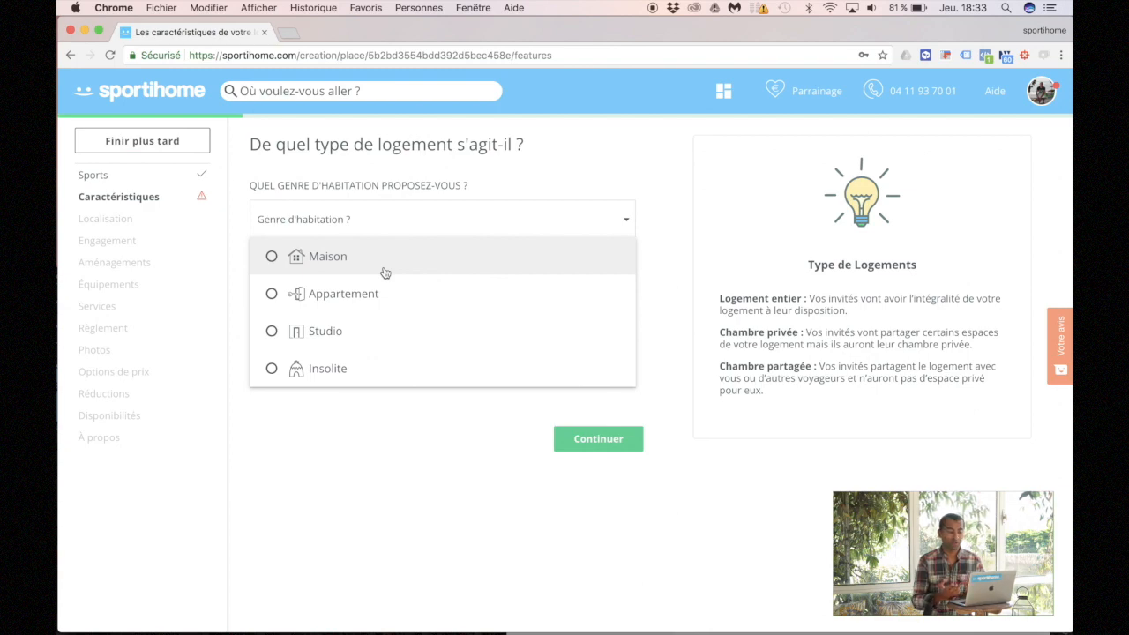
{"action": "left_click", "coordinate": [272, 293]}
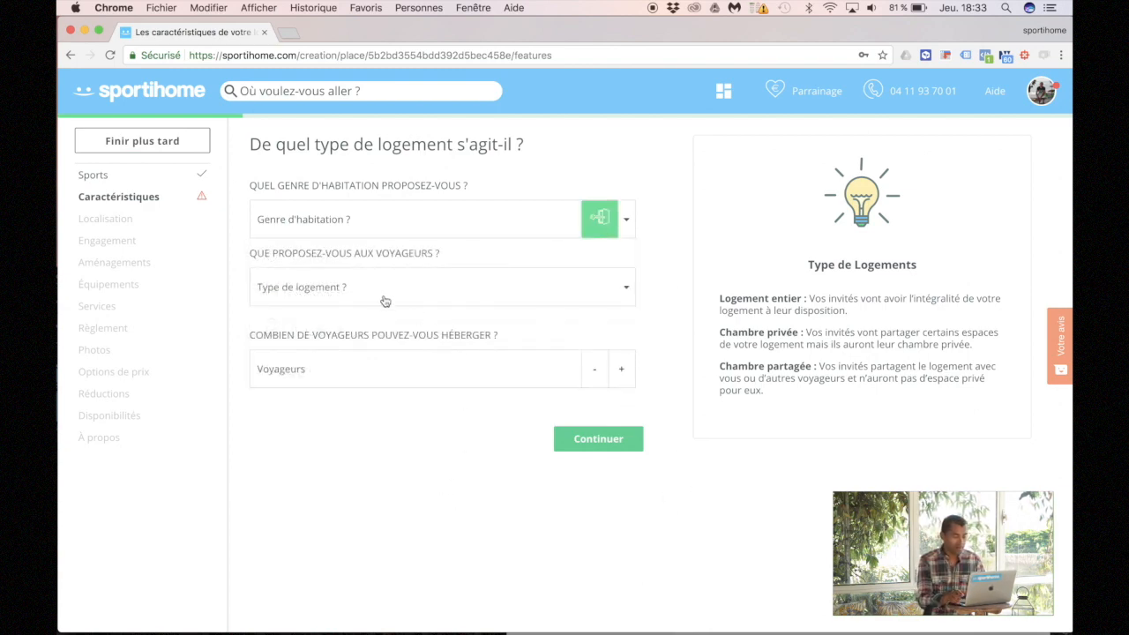
{"action": "left_click", "coordinate": [382, 297]}
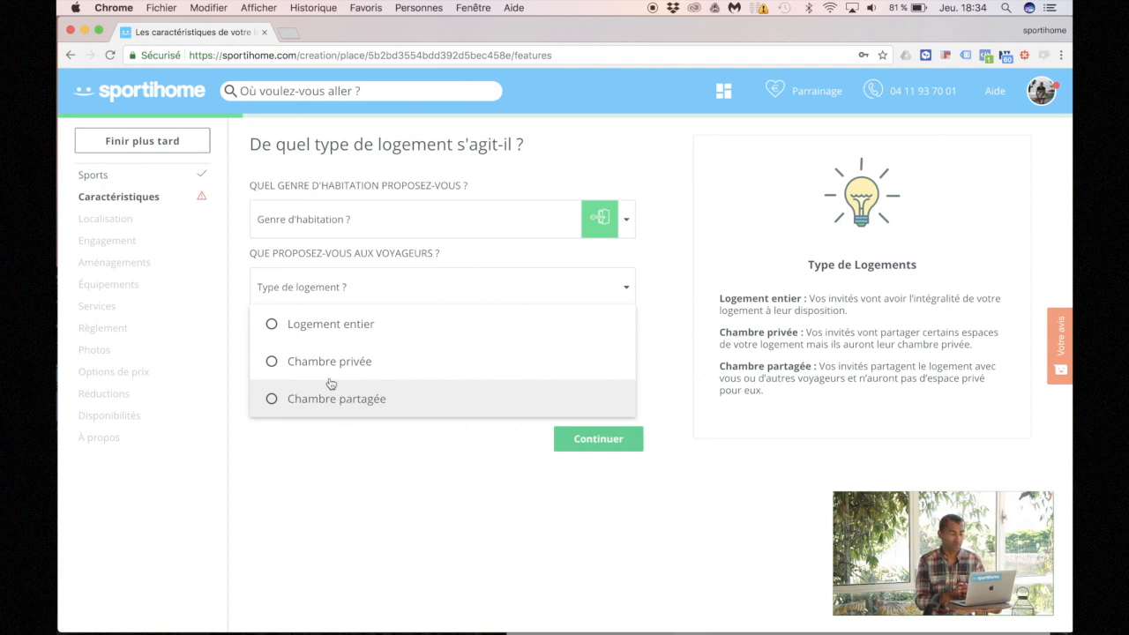
{"action": "left_click", "coordinate": [316, 316]}
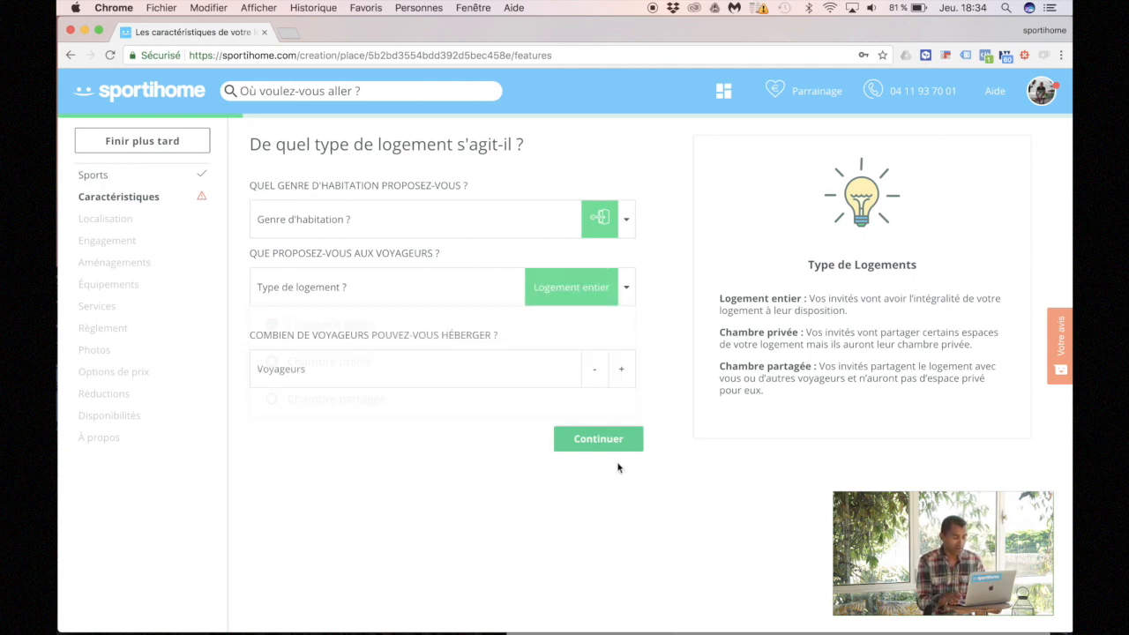
{"action": "left_click", "coordinate": [621, 385]}
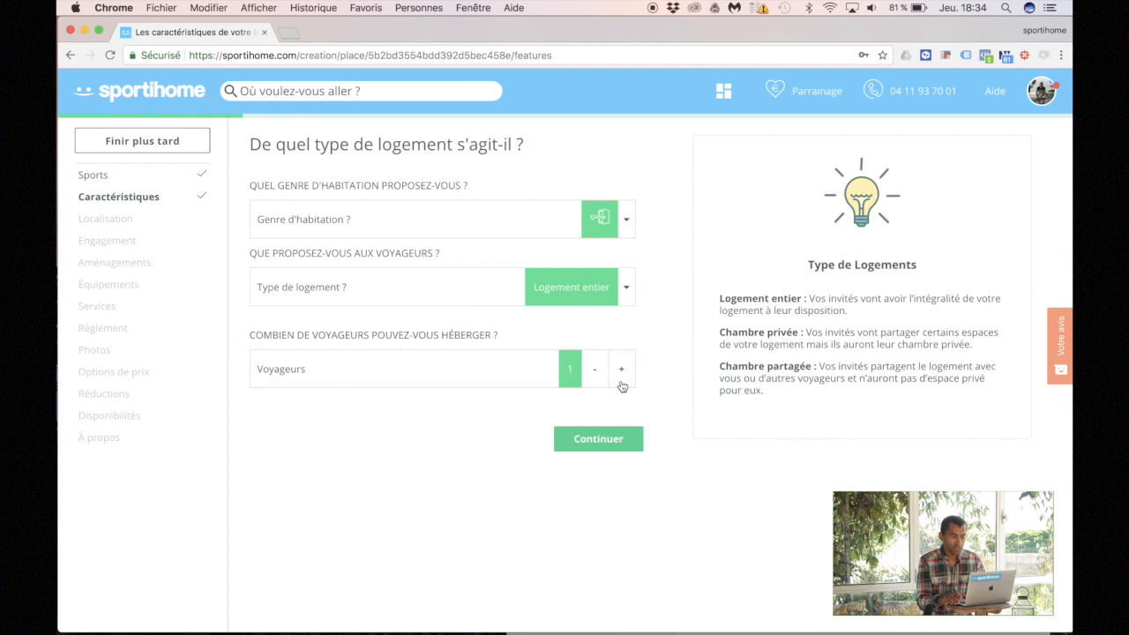
{"action": "left_click", "coordinate": [596, 436]}
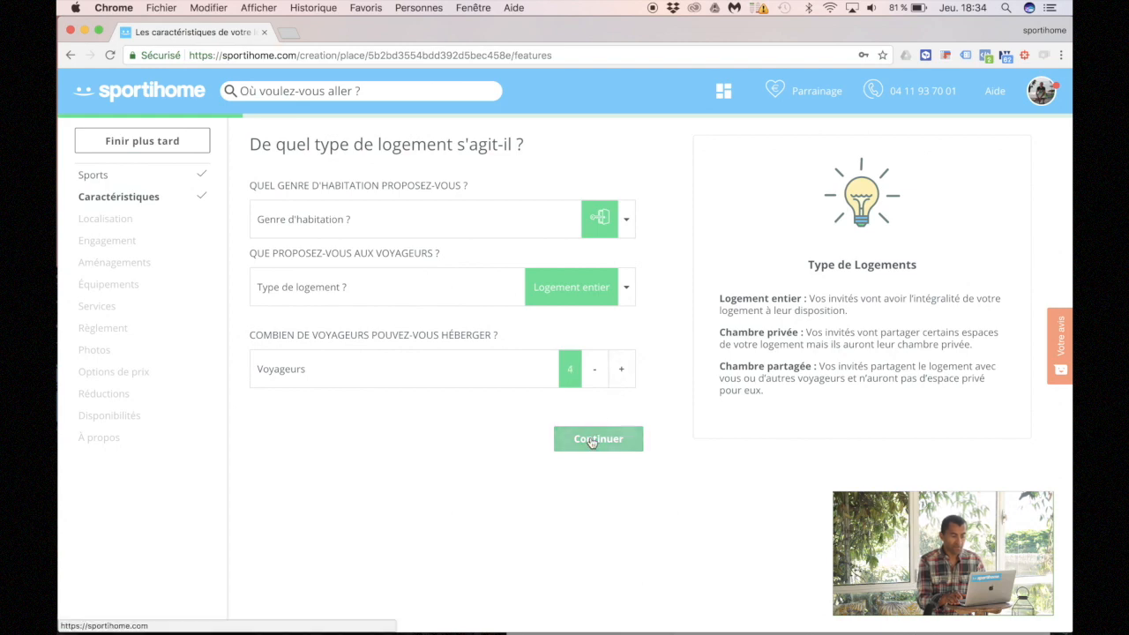
{"action": "left_click", "coordinate": [346, 230]}
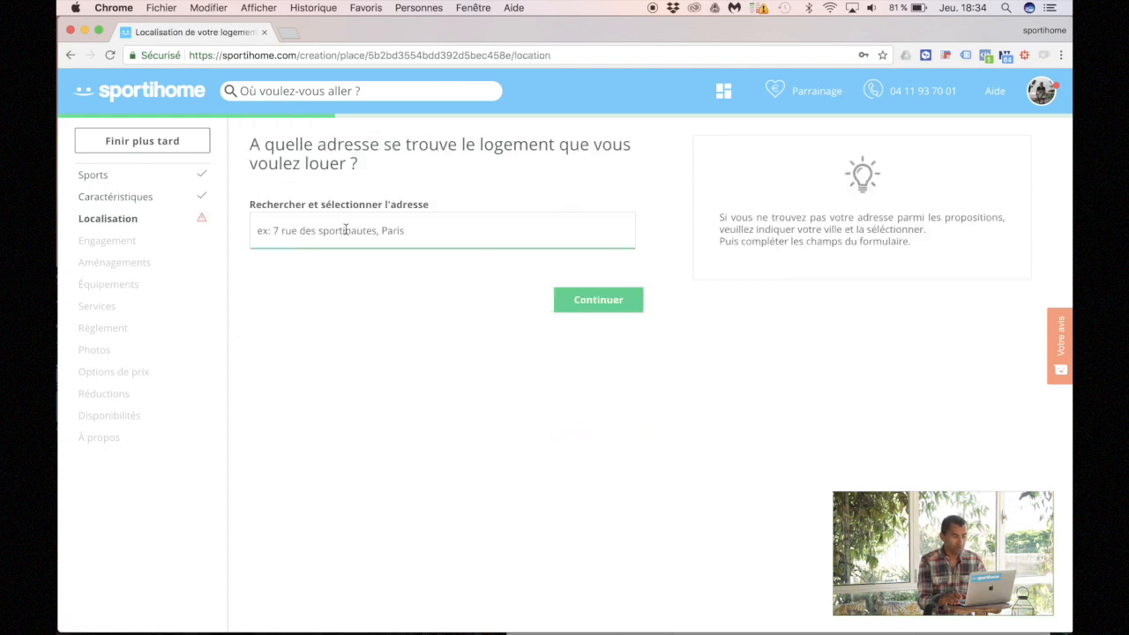
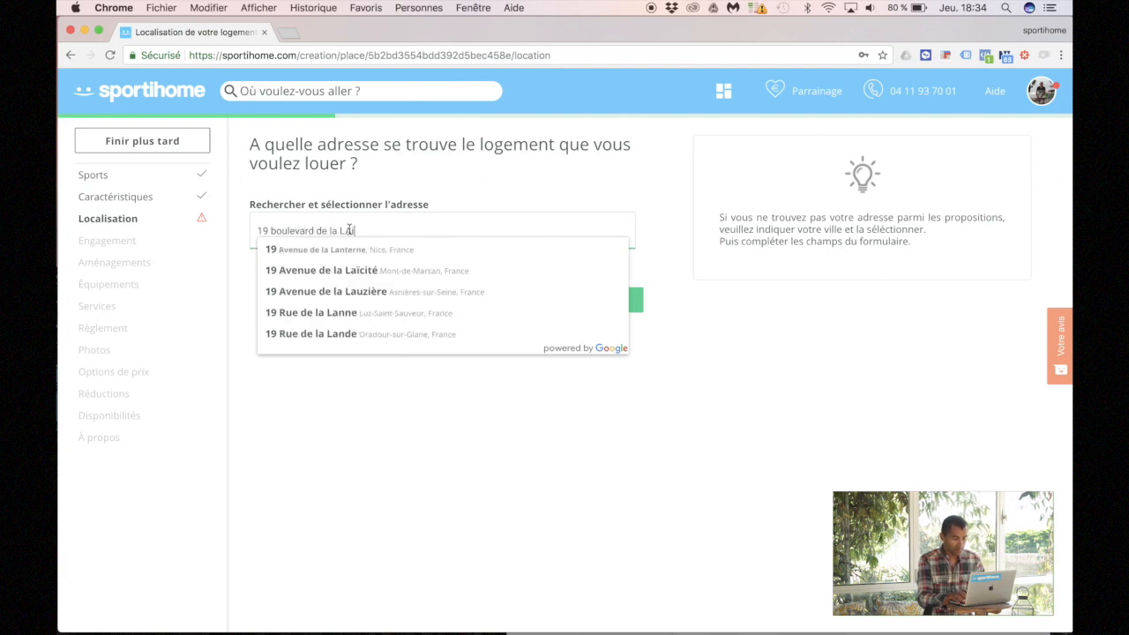
Step: Enter the lodging's street address from the first suggestion and fine-tune the map marker's position
{"action": "left_click", "coordinate": [359, 249]}
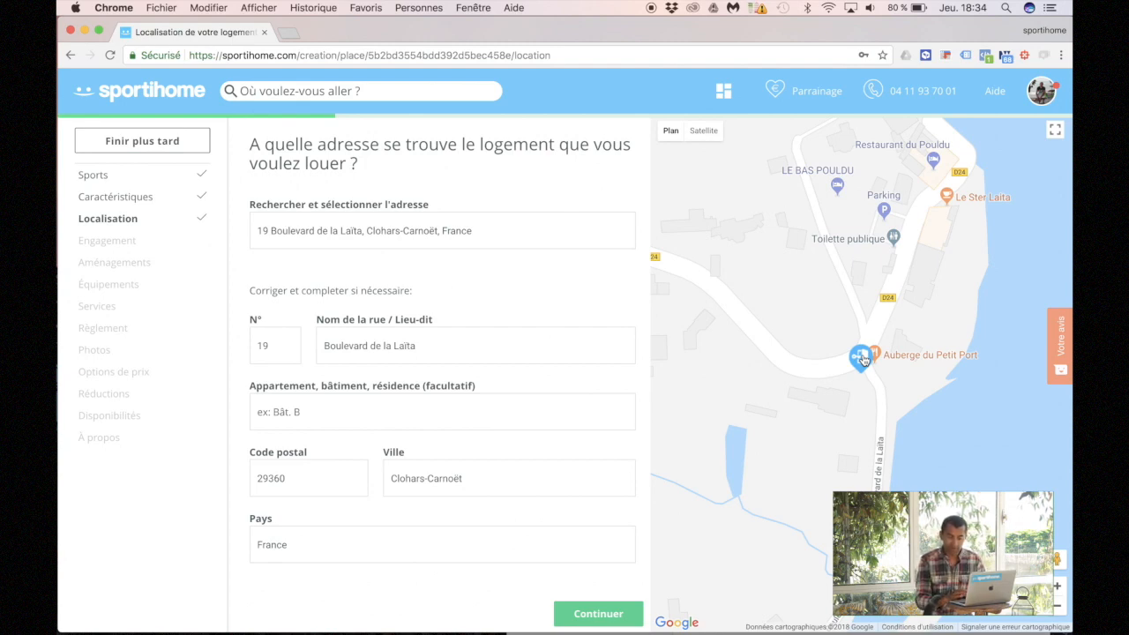
{"action": "mouse_move", "coordinate": [863, 359]}
{"action": "left_mouse_down"}
{"action": "mouse_move", "coordinate": [843, 354]}
{"action": "mouse_move", "coordinate": [785, 381]}
{"action": "mouse_move", "coordinate": [804, 318]}
{"action": "mouse_move", "coordinate": [896, 245]}
{"action": "mouse_move", "coordinate": [845, 258]}
{"action": "mouse_move", "coordinate": [847, 400]}
{"action": "left_mouse_up"}
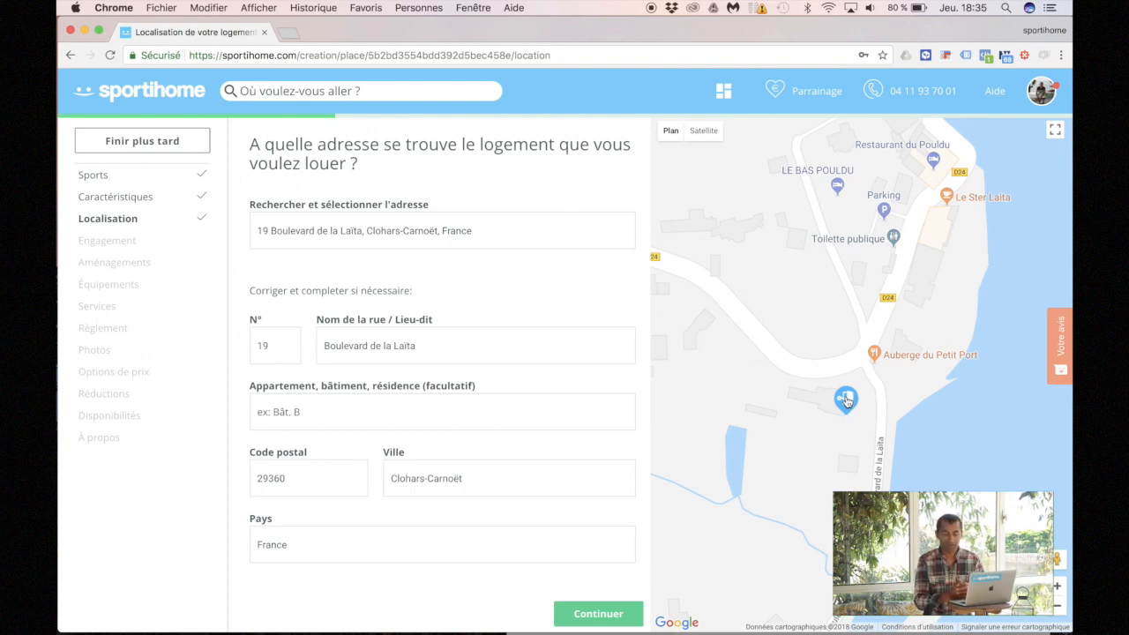
{"action": "left_click_drag", "start_coordinate": [846, 401], "coordinate": [845, 388]}
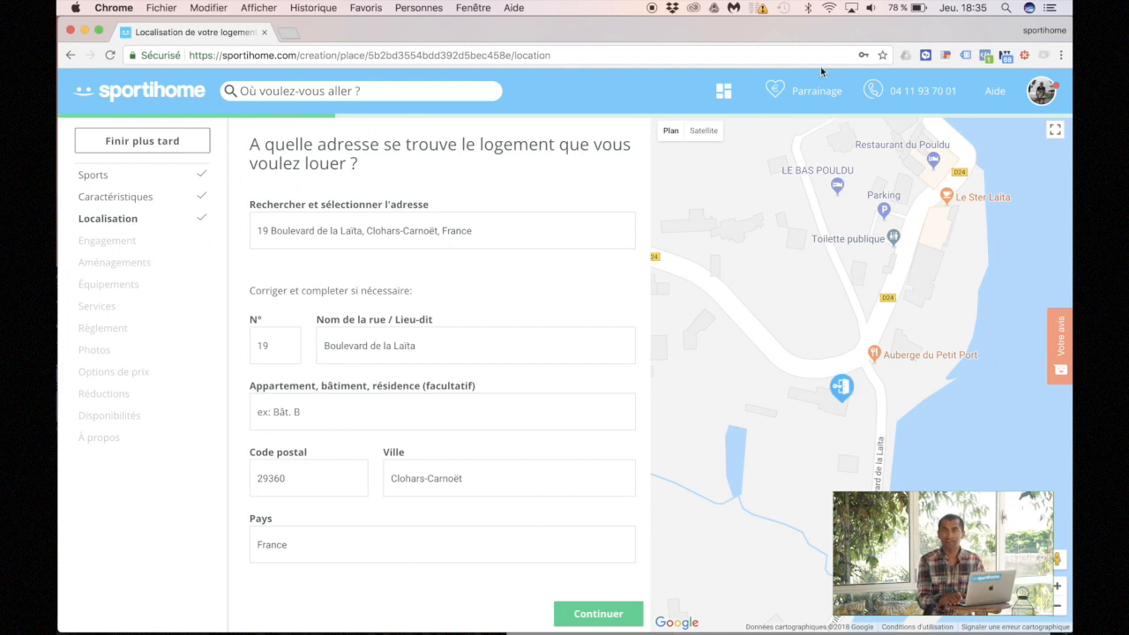
Step: Save the location and choose the Stay Play Share engagement level
{"action": "left_click", "coordinate": [614, 613]}
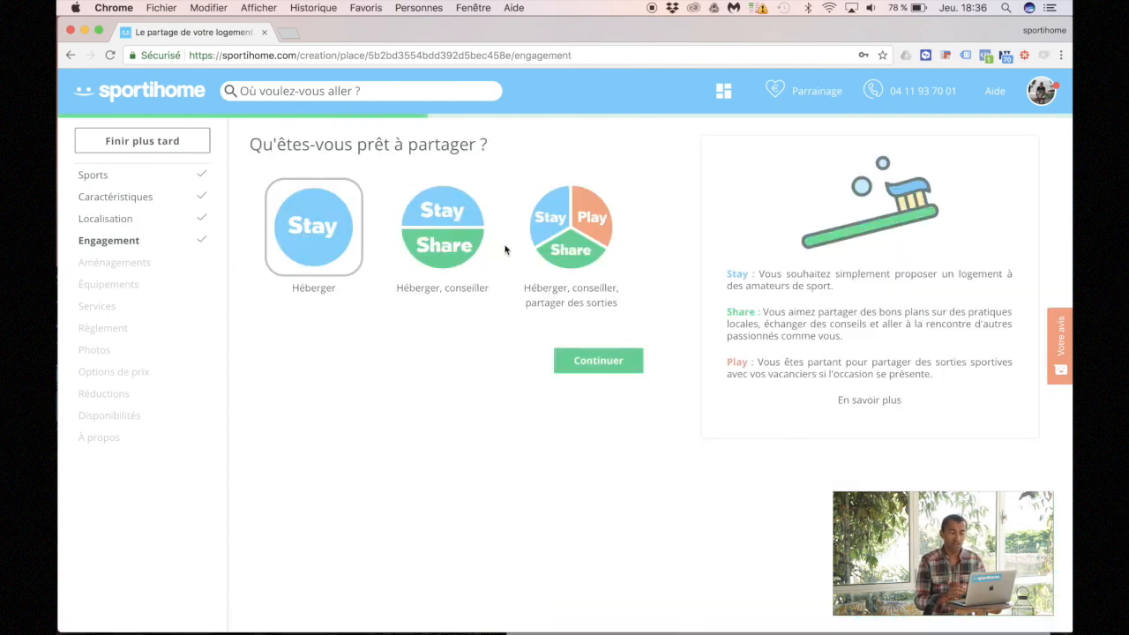
{"action": "left_click", "coordinate": [553, 250]}
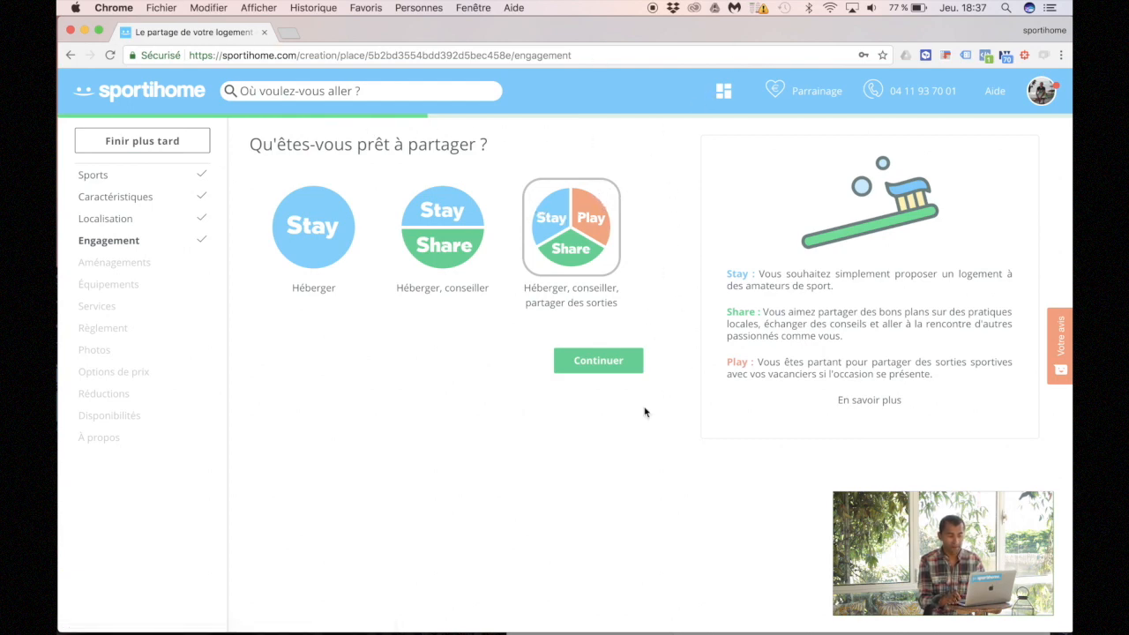
{"action": "left_click", "coordinate": [601, 363]}
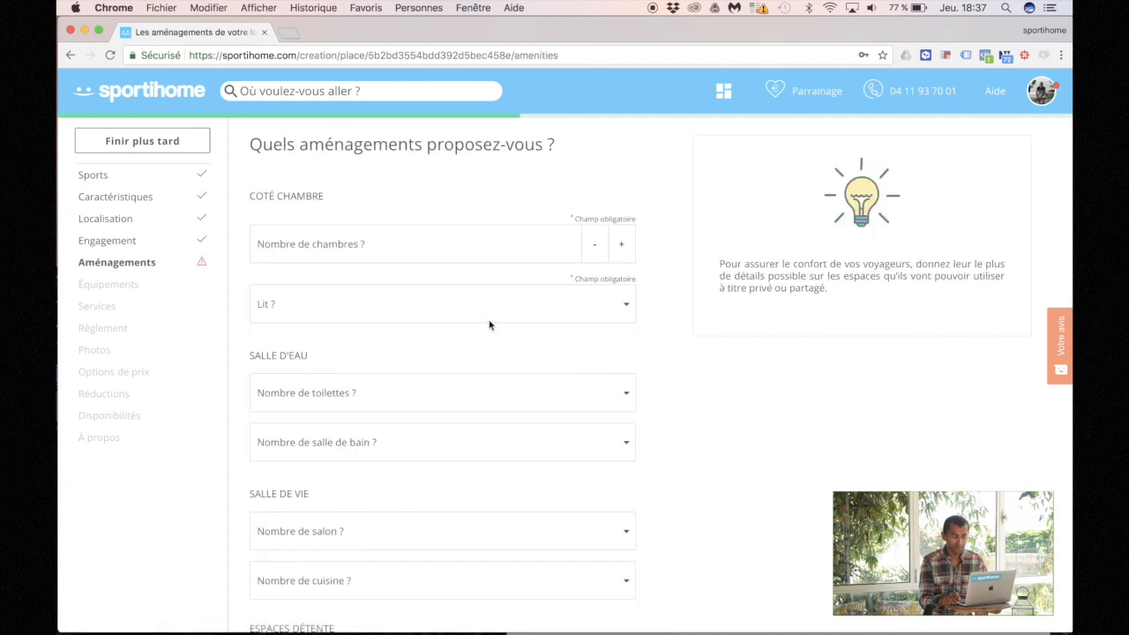
Step: Set 2 bedrooms and add one double bed in the room layout
{"action": "left_click", "coordinate": [621, 249]}
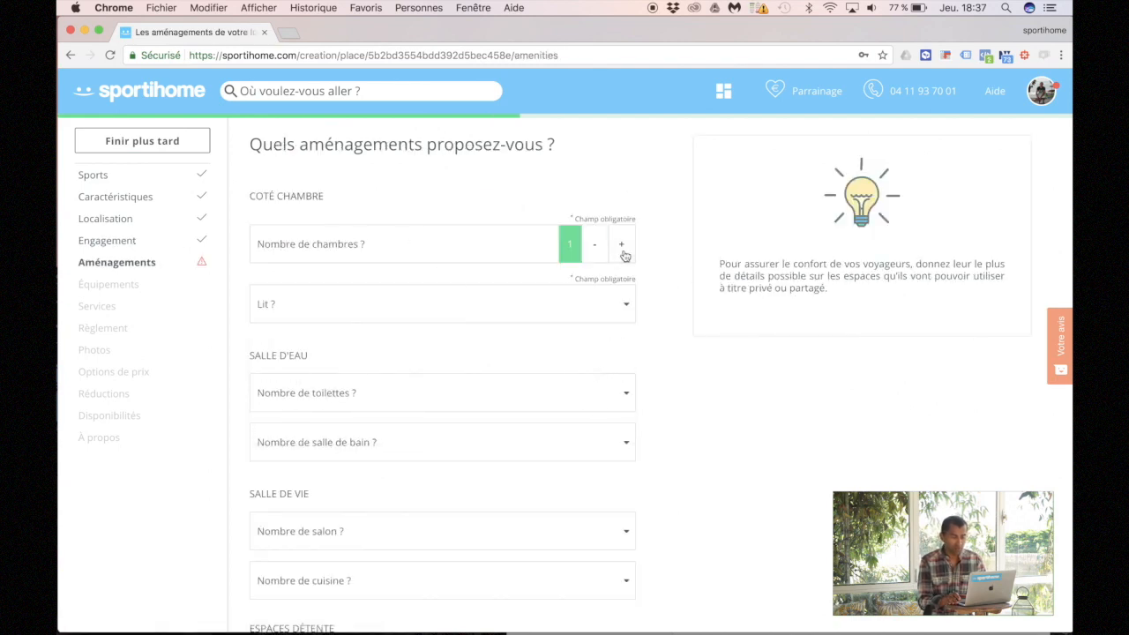
{"action": "left_click", "coordinate": [341, 295]}
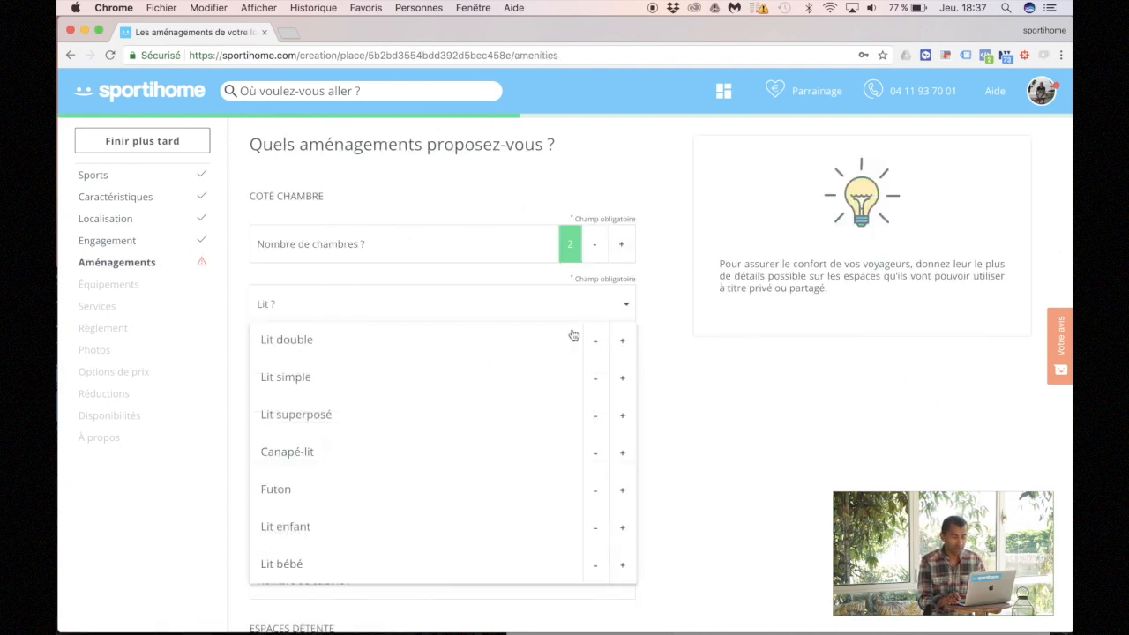
{"action": "left_click", "coordinate": [632, 312]}
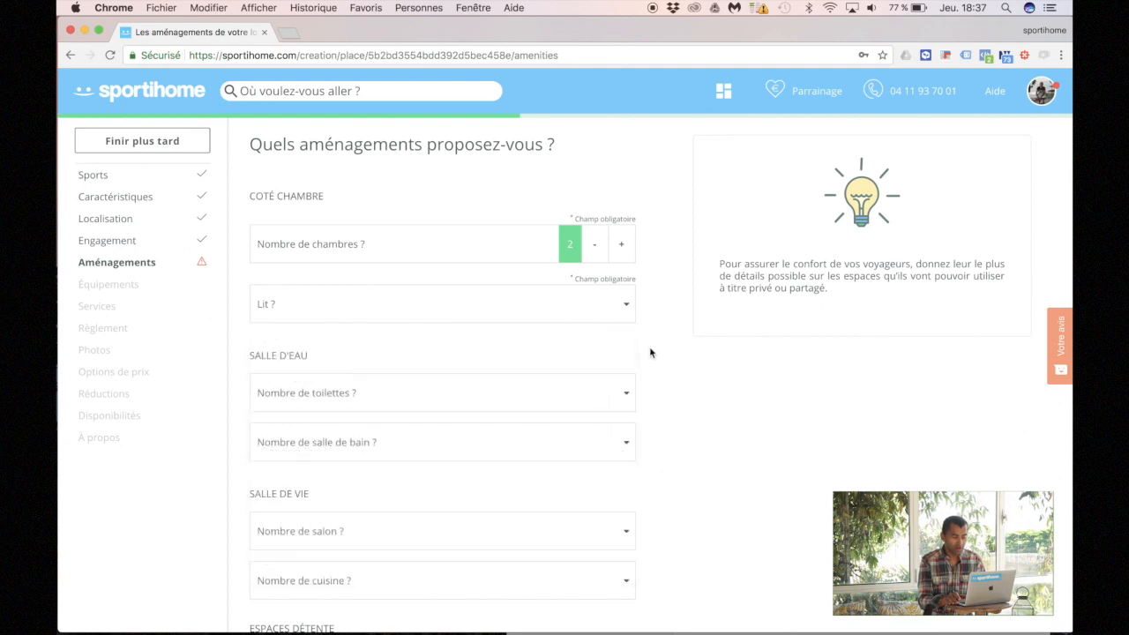
{"action": "left_click", "coordinate": [624, 308]}
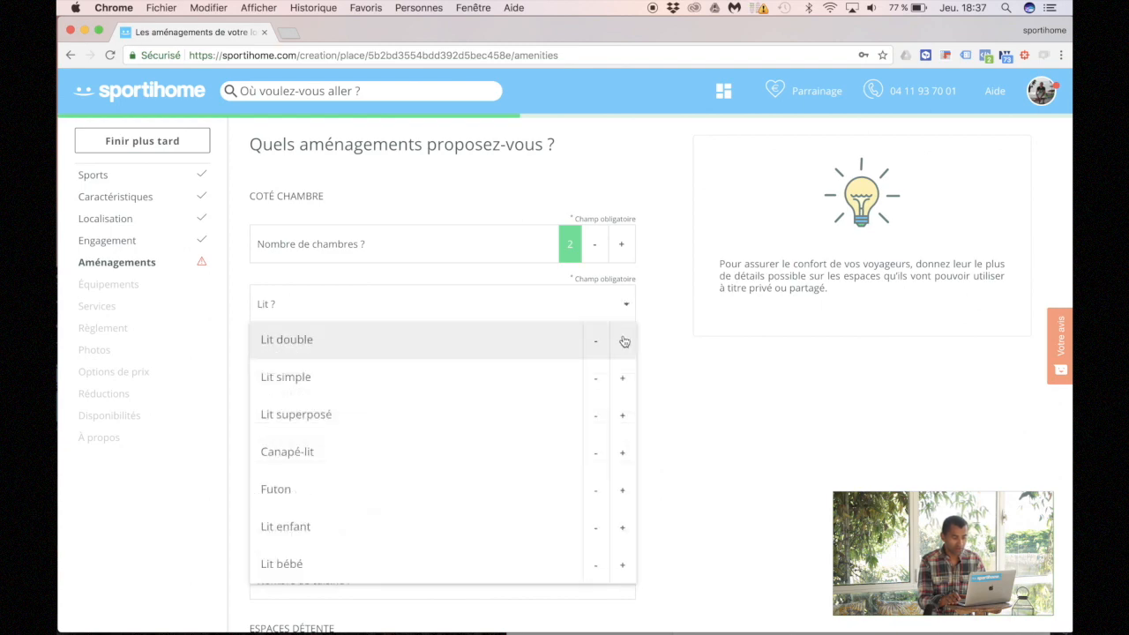
{"action": "left_click", "coordinate": [624, 341]}
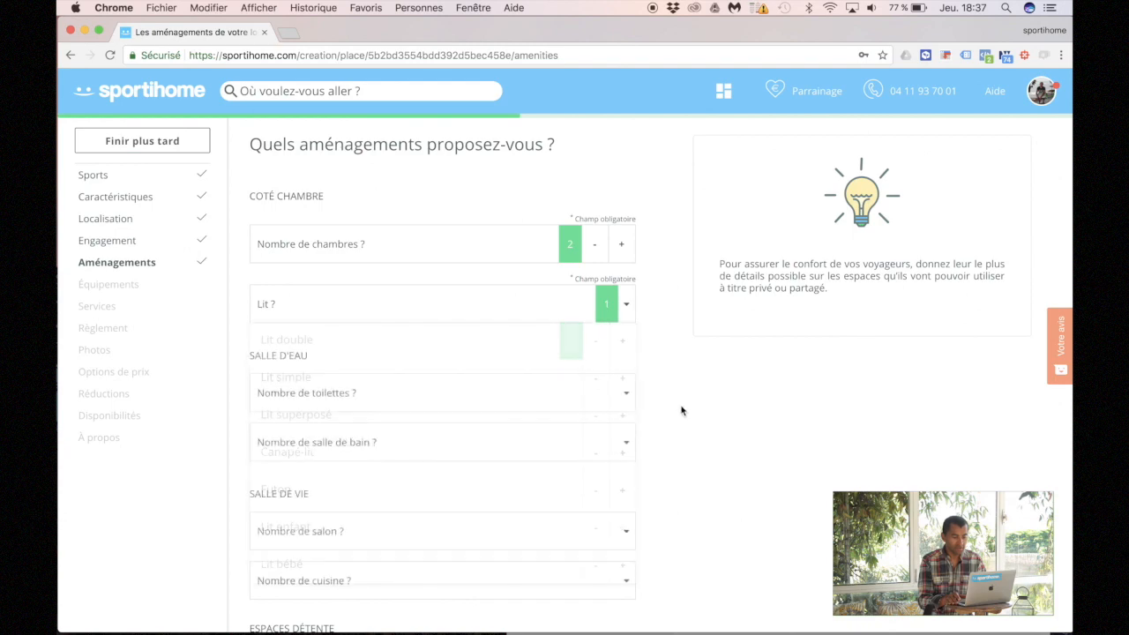
{"action": "scroll", "coordinate": [681, 410], "scroll_direction": "down", "scroll_amount": 4}
{"action": "scroll", "coordinate": [681, 410], "scroll_direction": "down", "scroll_amount": 1}
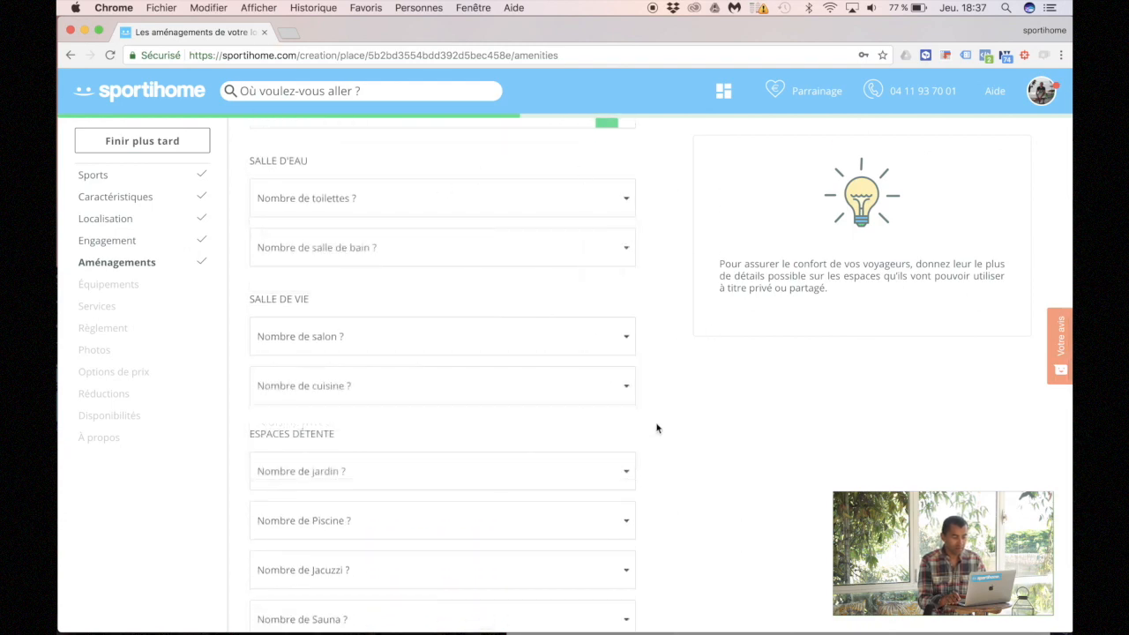
{"action": "scroll", "coordinate": [656, 428], "scroll_direction": "down", "scroll_amount": 2}
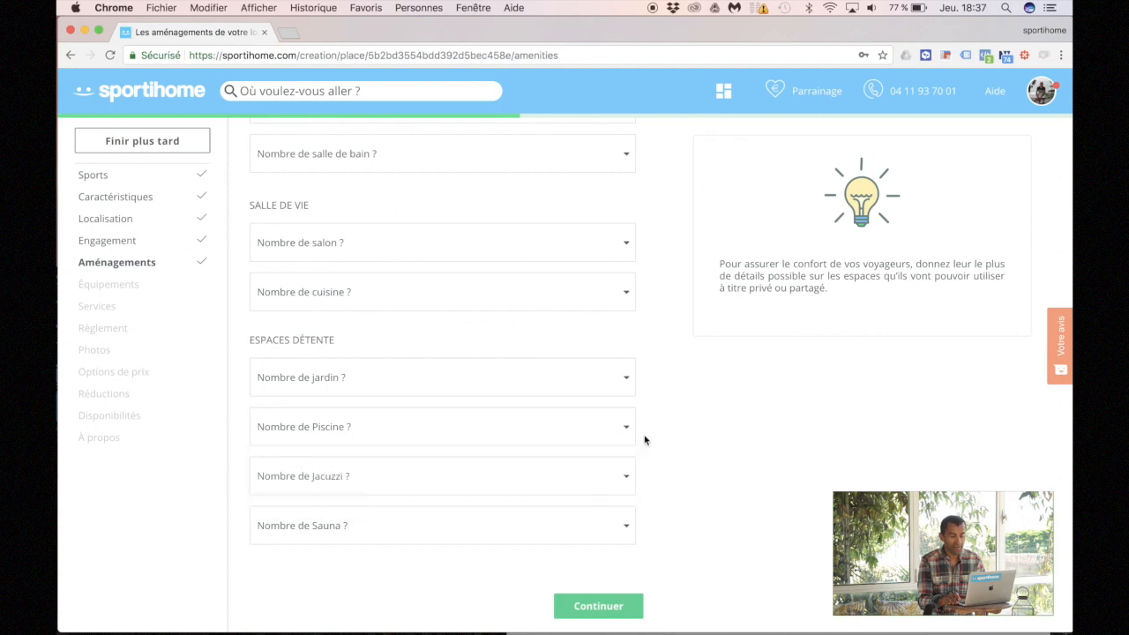
{"action": "left_click", "coordinate": [594, 237]}
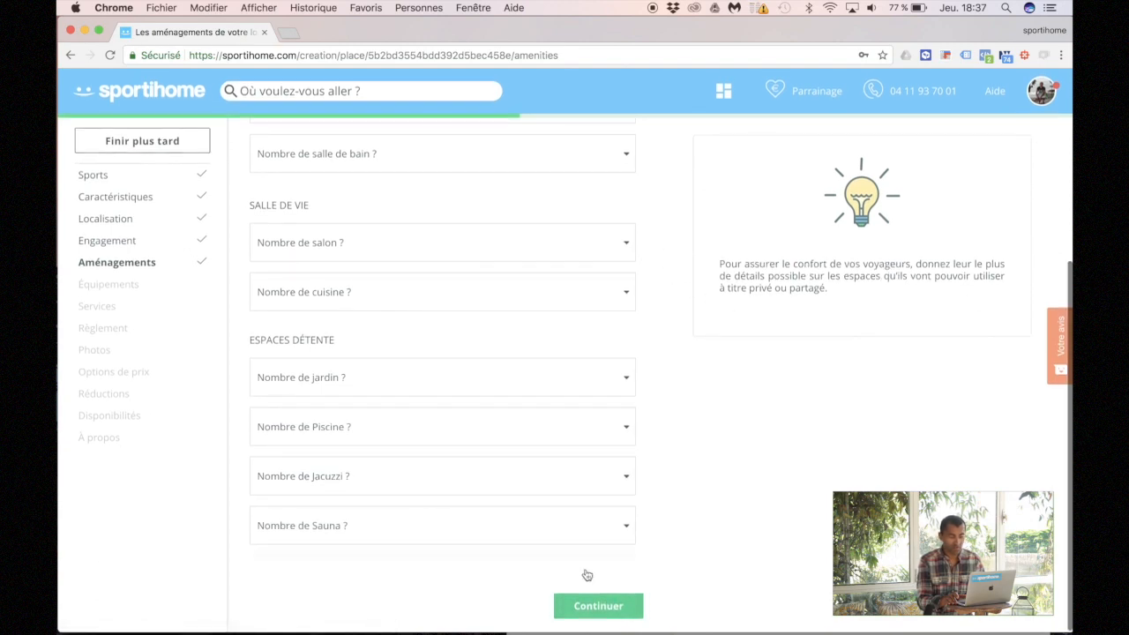
Step: Tick Wifi and Machine à café in the equipment checklist
{"action": "left_click", "coordinate": [634, 610]}
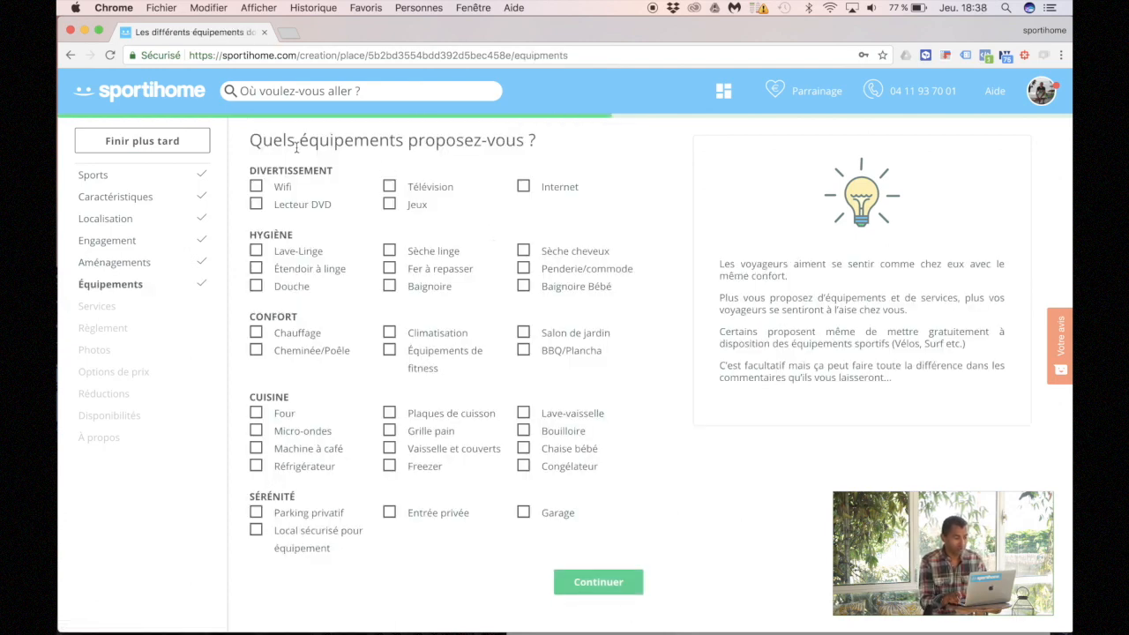
{"action": "left_click", "coordinate": [261, 186]}
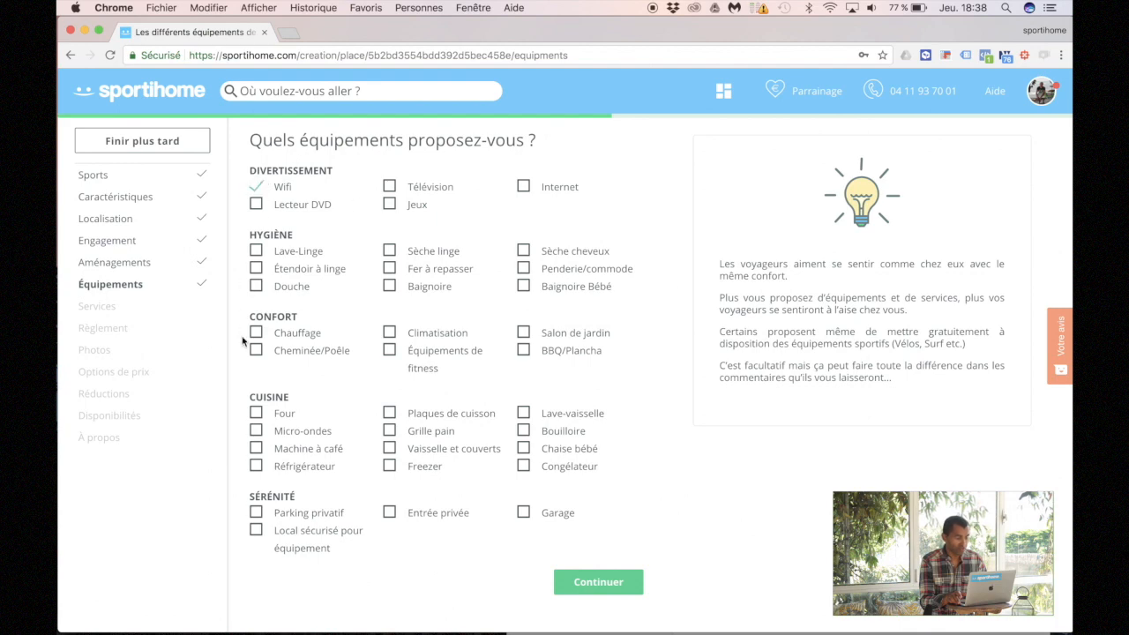
{"action": "left_click", "coordinate": [257, 448]}
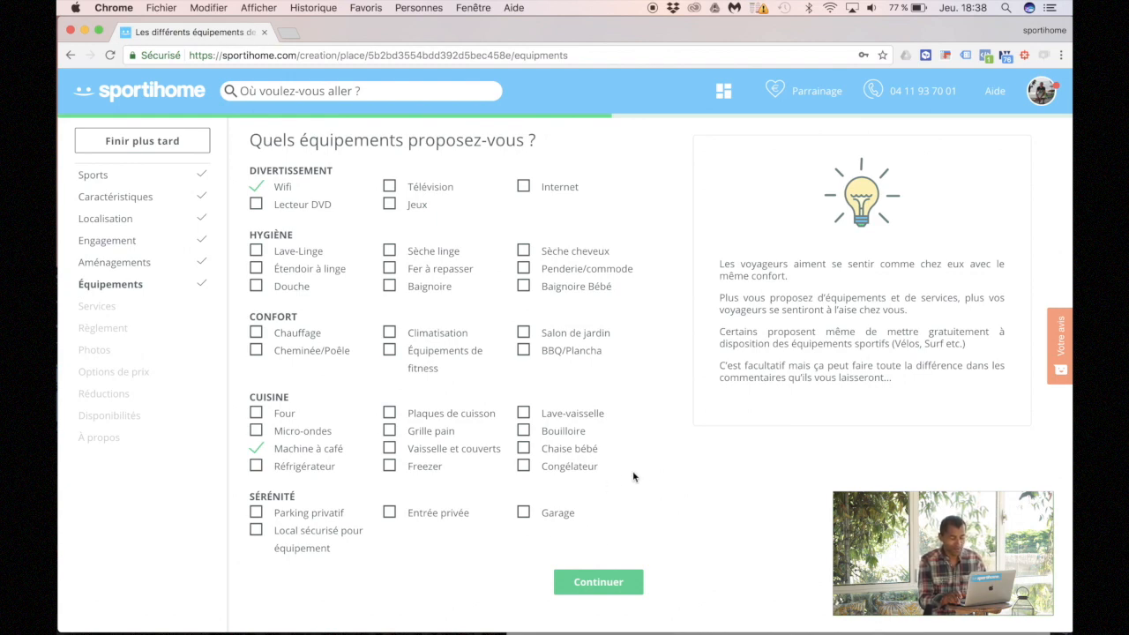
{"action": "left_click", "coordinate": [584, 583]}
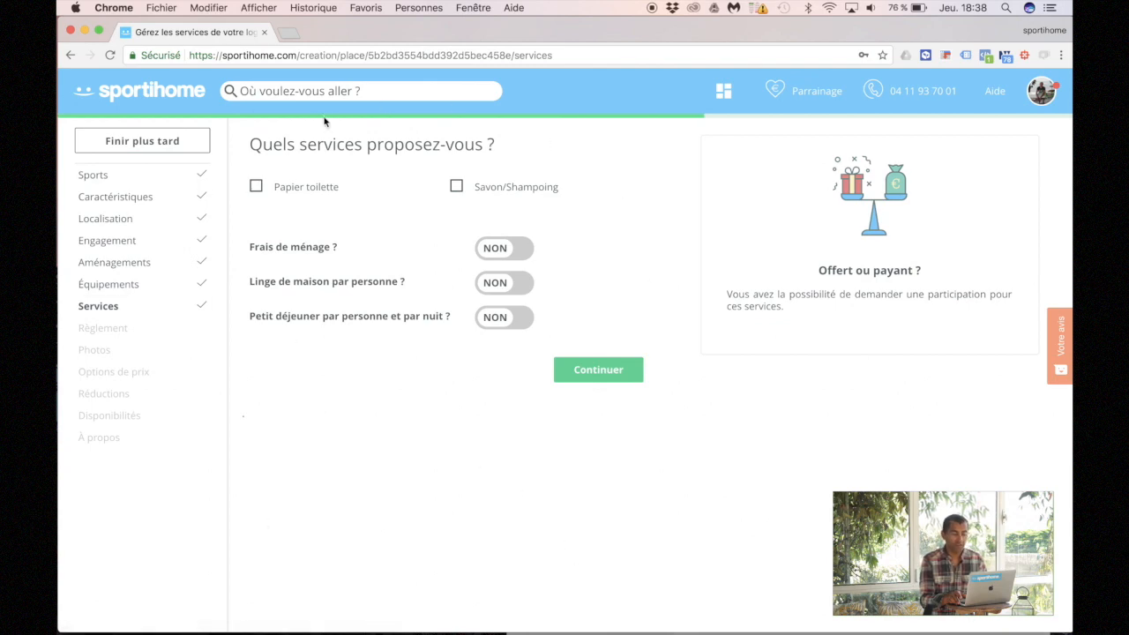
Step: Offer toilet paper and soap/shampoo, and charge a 20€ cleaning fee
{"action": "left_click", "coordinate": [260, 189]}
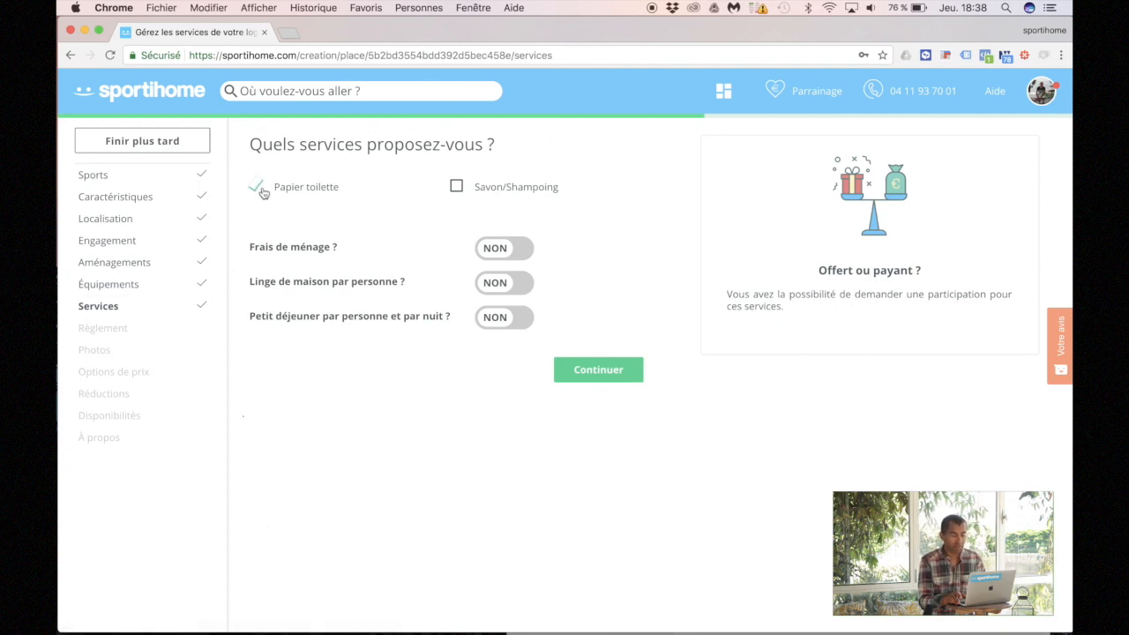
{"action": "left_click", "coordinate": [457, 187]}
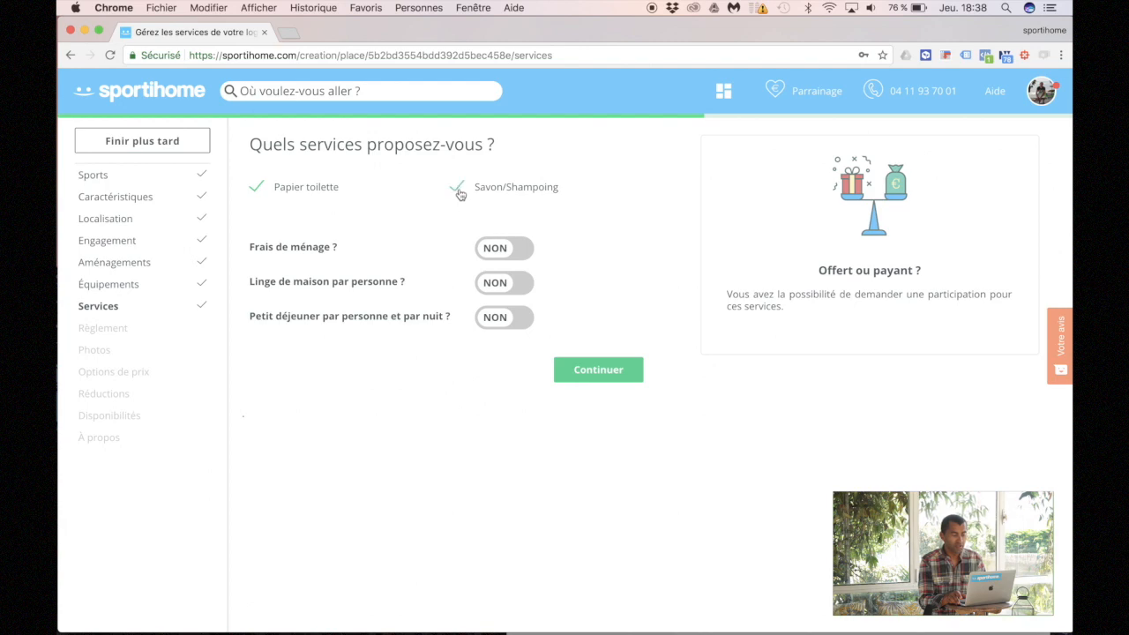
{"action": "left_click", "coordinate": [492, 254]}
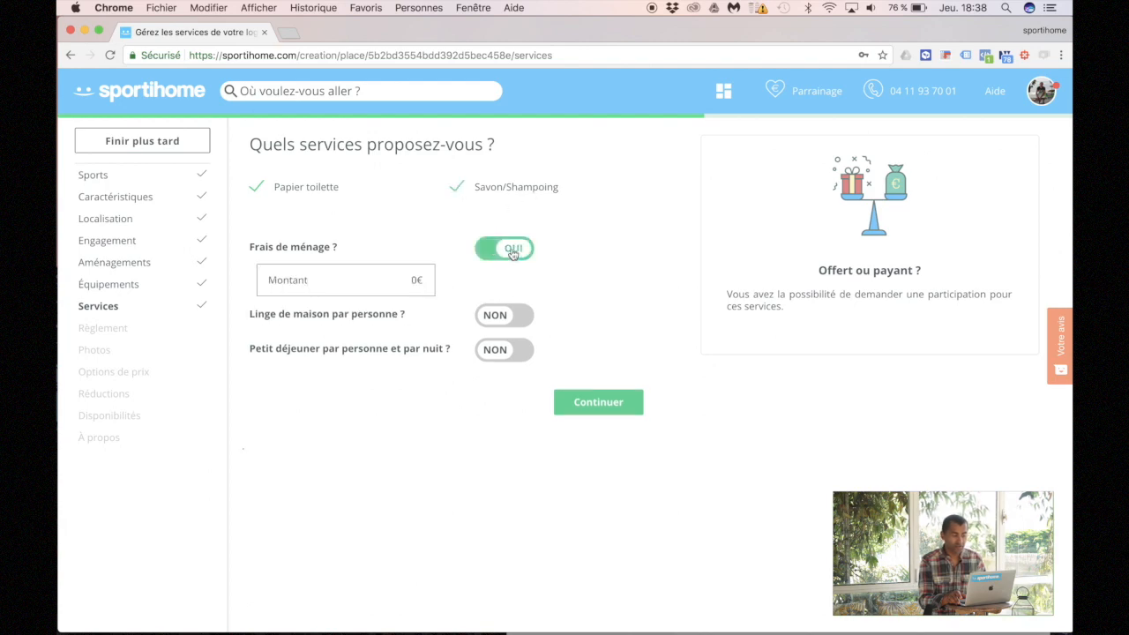
{"action": "left_click", "coordinate": [386, 278]}
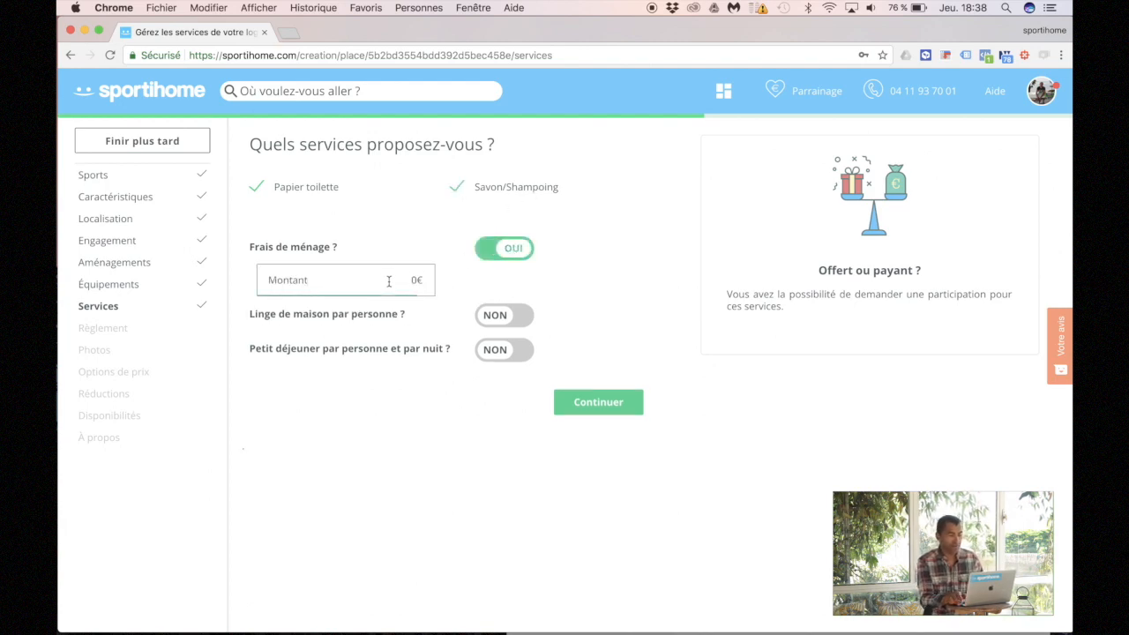
{"action": "type", "text": "2"}
{"action": "left_click", "coordinate": [423, 320]}
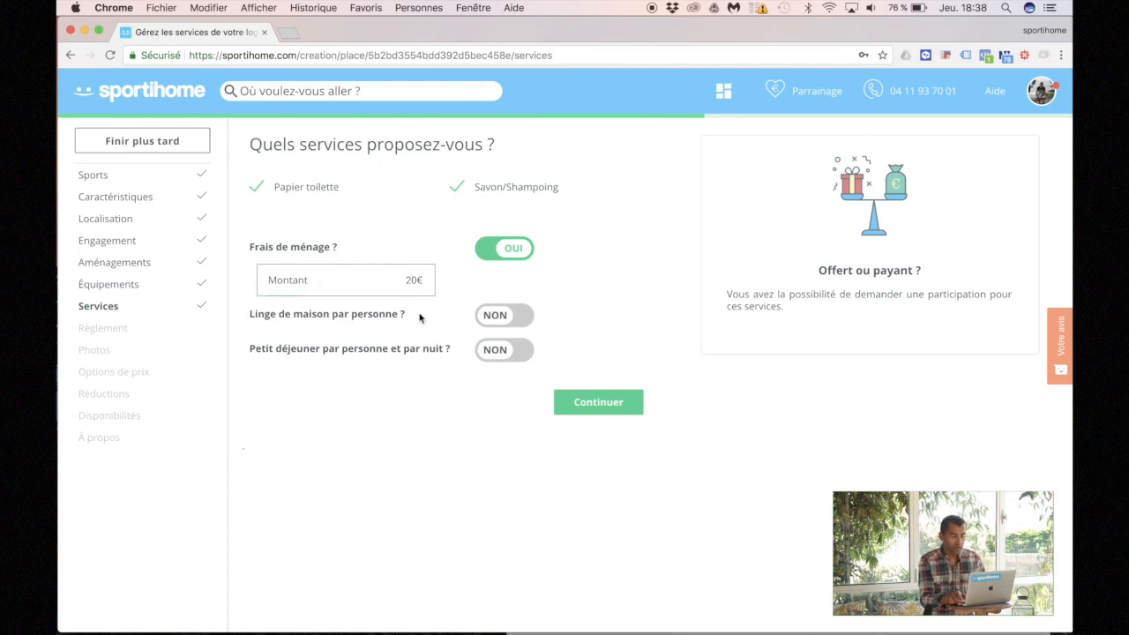
Step: Charge 5€ per person for household linen and submit the services
{"action": "left_click", "coordinate": [518, 318]}
{"action": "left_click", "coordinate": [397, 354]}
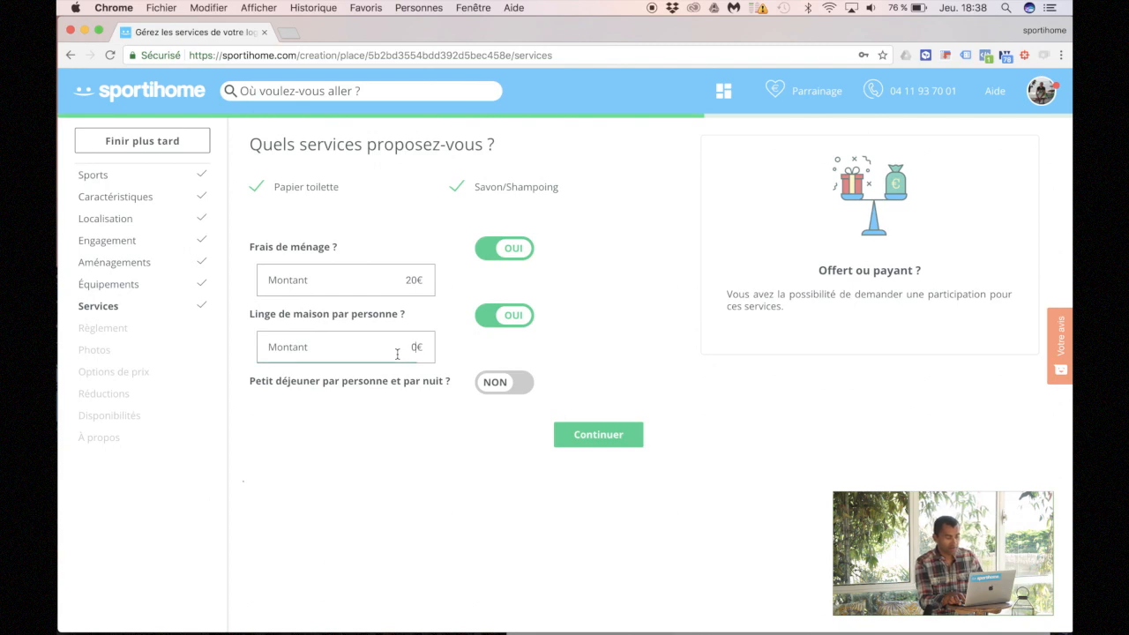
{"action": "key", "text": "BackSpace"}
{"action": "type", "text": "5"}
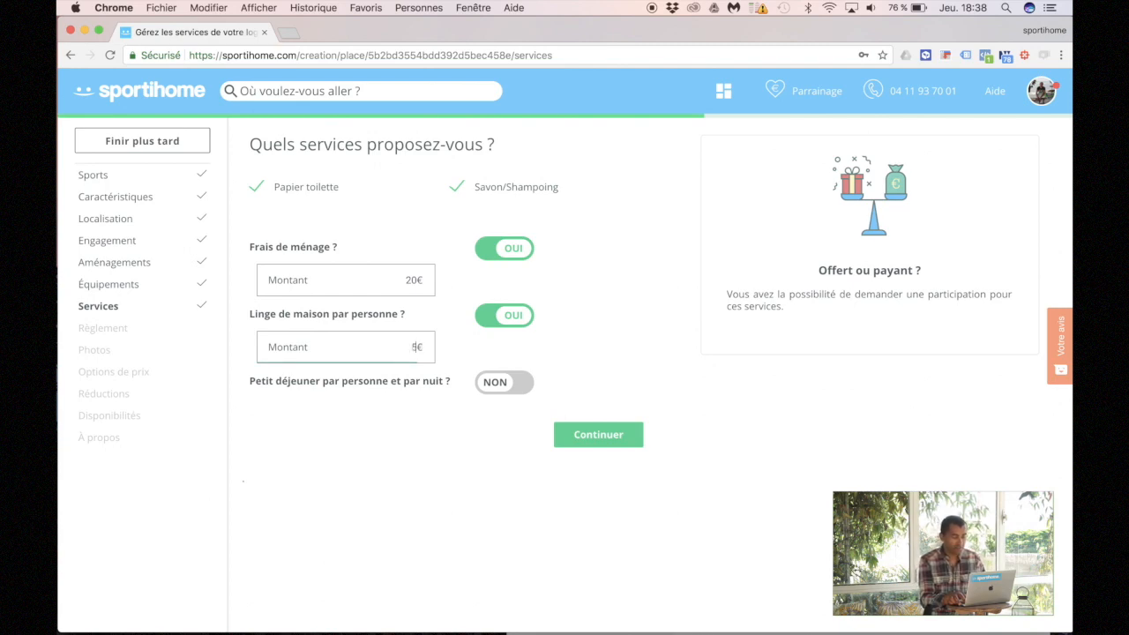
{"action": "left_click", "coordinate": [366, 434]}
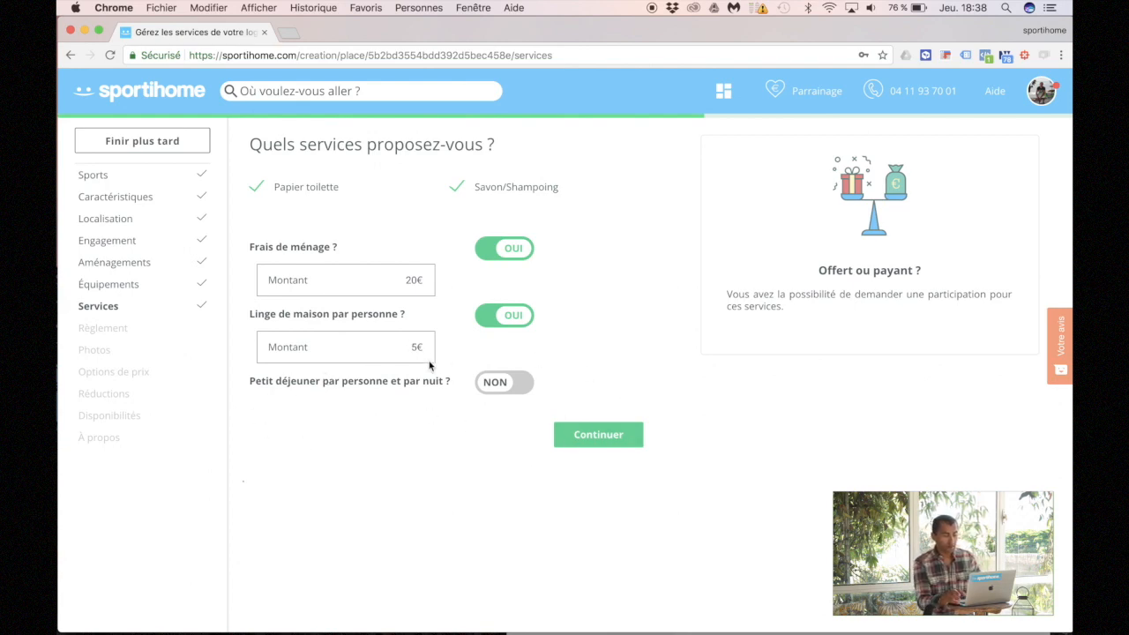
{"action": "left_click", "coordinate": [592, 438]}
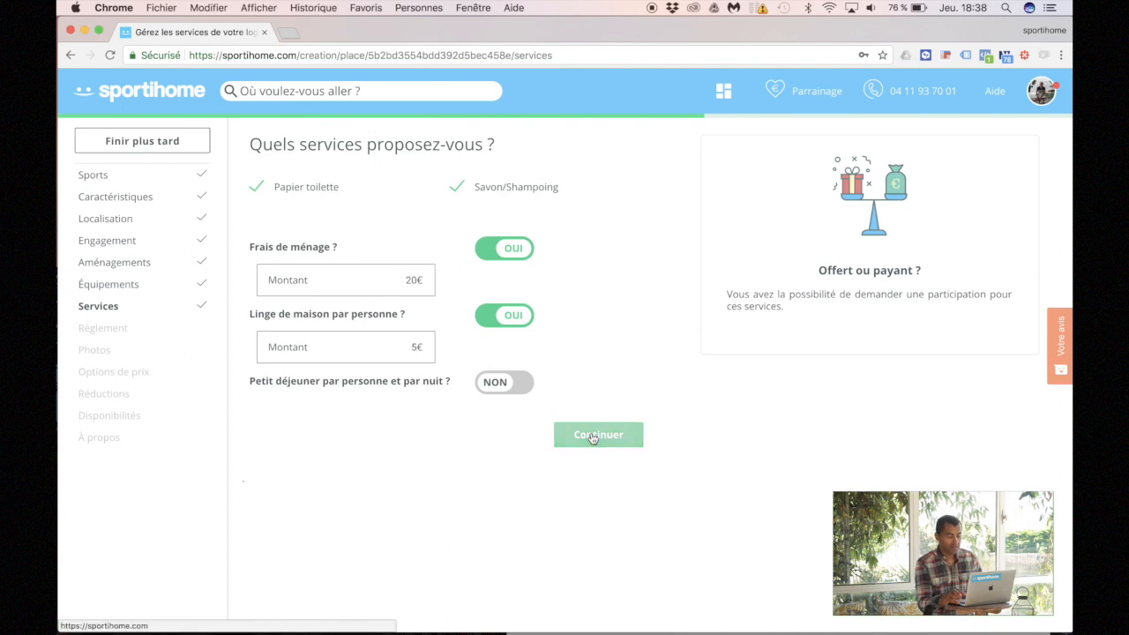
Step: Tick non-smoking, reduced-mobility access and pets on site in the house rules
{"action": "left_click", "coordinate": [592, 436]}
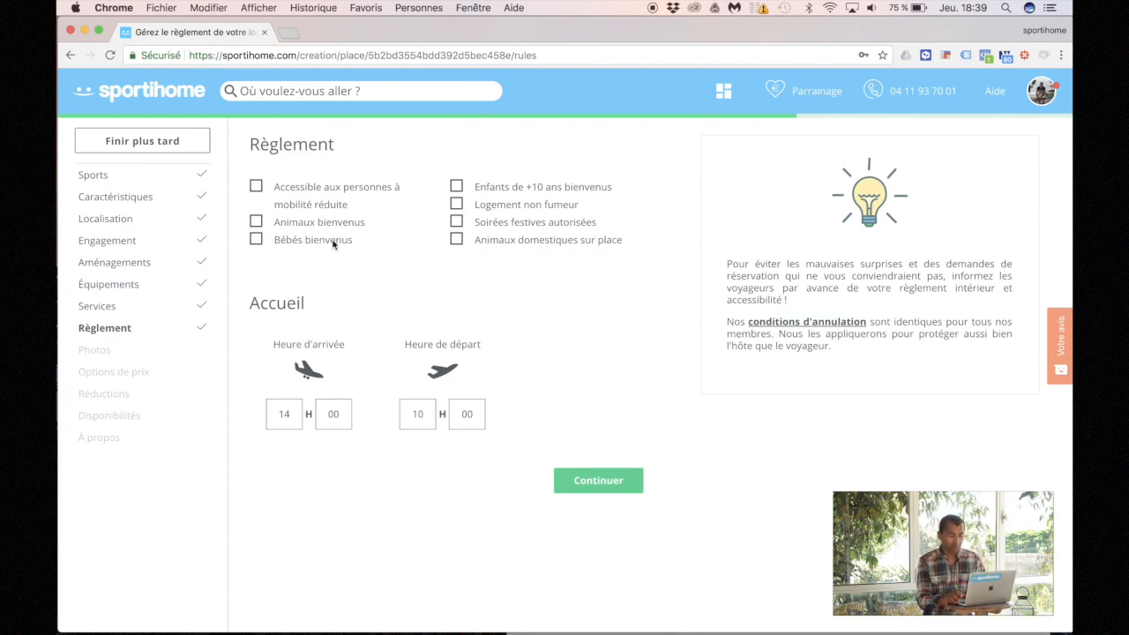
{"action": "left_click", "coordinate": [456, 203]}
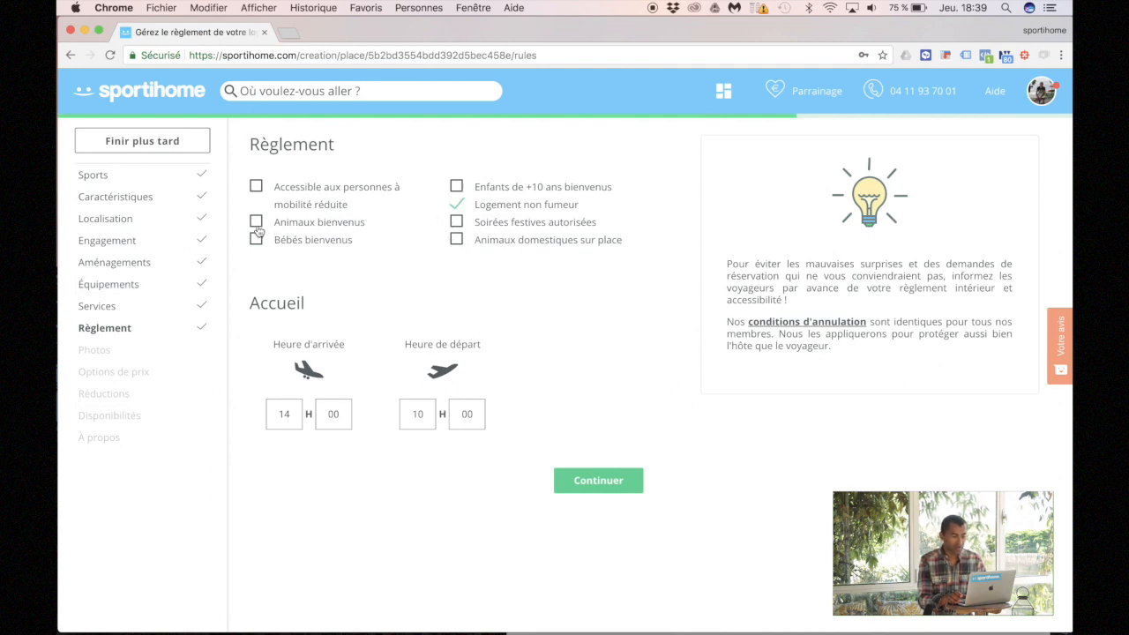
{"action": "left_click", "coordinate": [258, 190]}
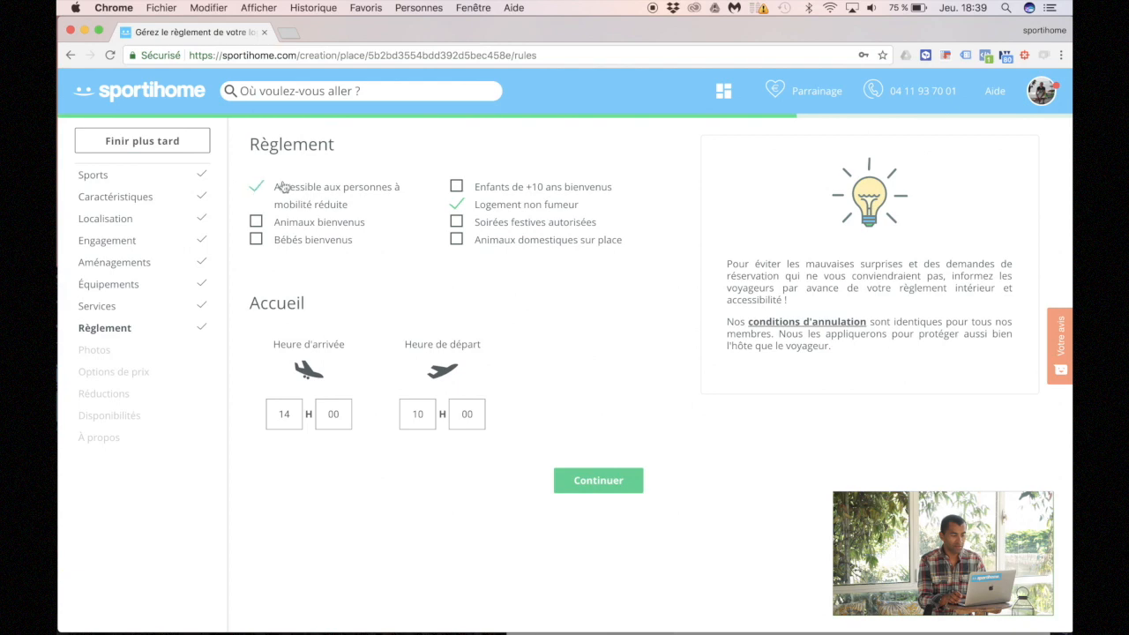
{"action": "left_click", "coordinate": [456, 240]}
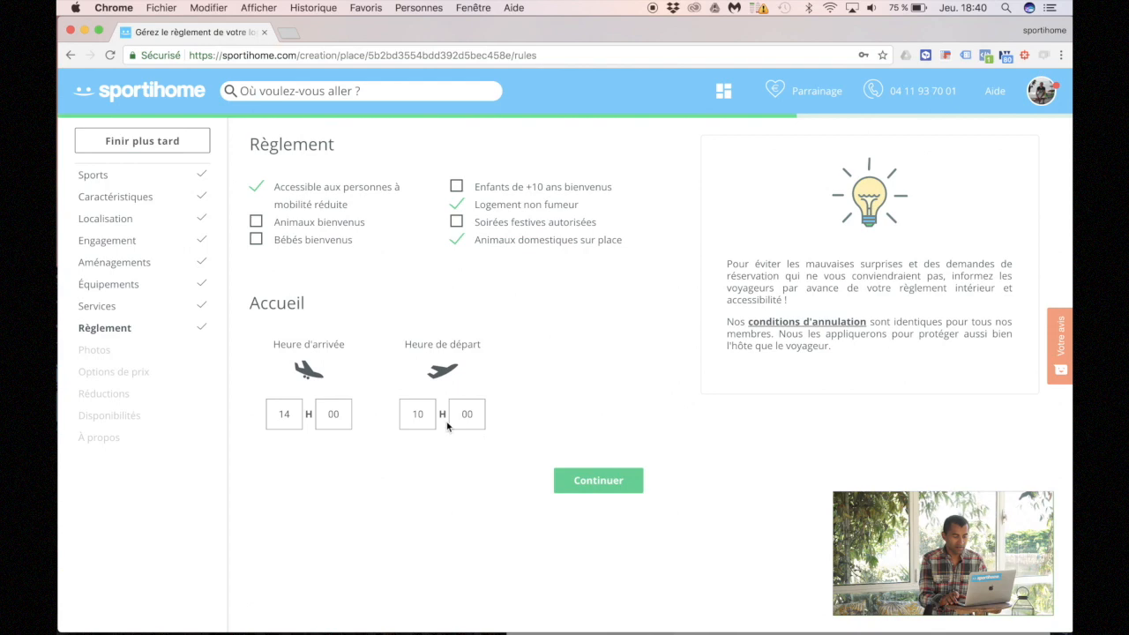
{"action": "left_click", "coordinate": [605, 480]}
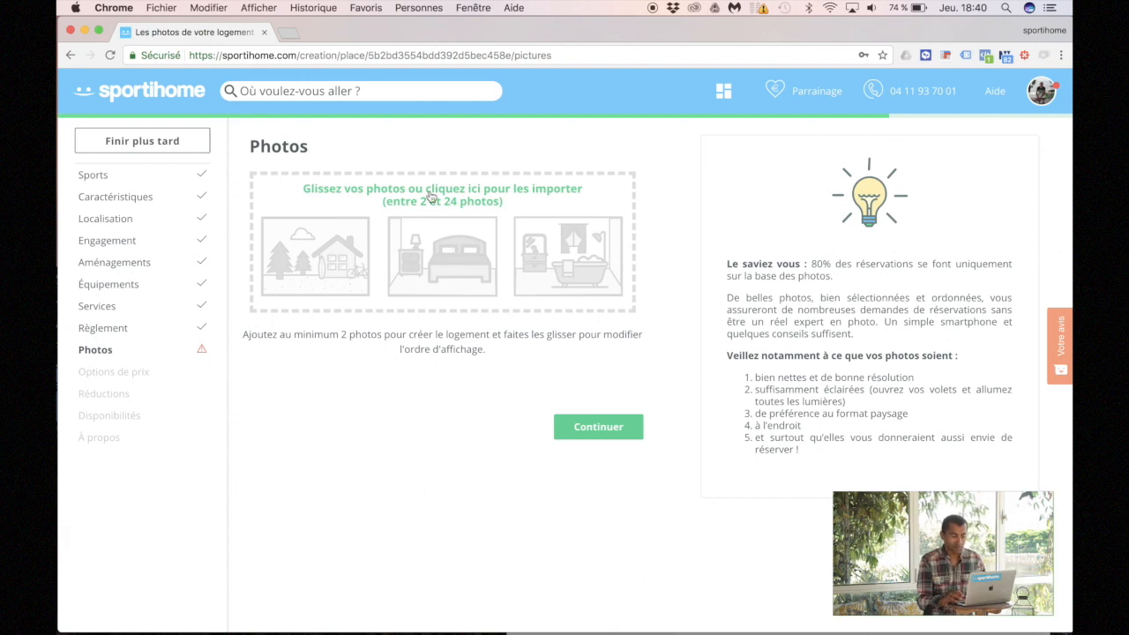
Step: Upload 1500329840591.JPG, 1500329771067.JPG and 1500329561214.JPG from Bureau > Mon annonce
{"action": "left_click", "coordinate": [410, 258]}
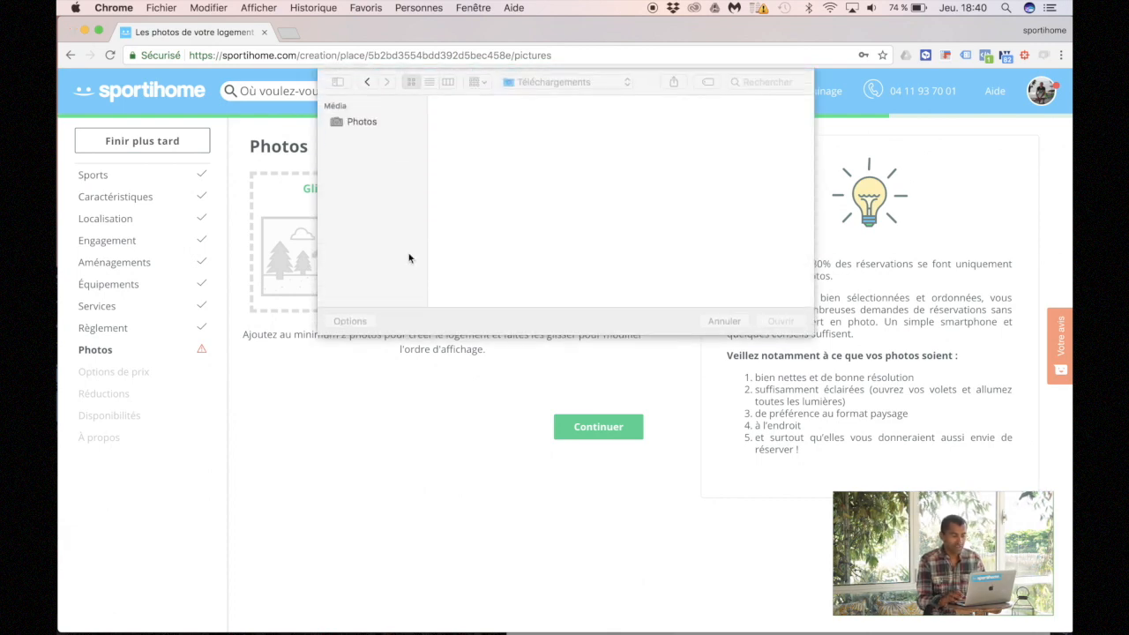
{"action": "left_click", "coordinate": [361, 139]}
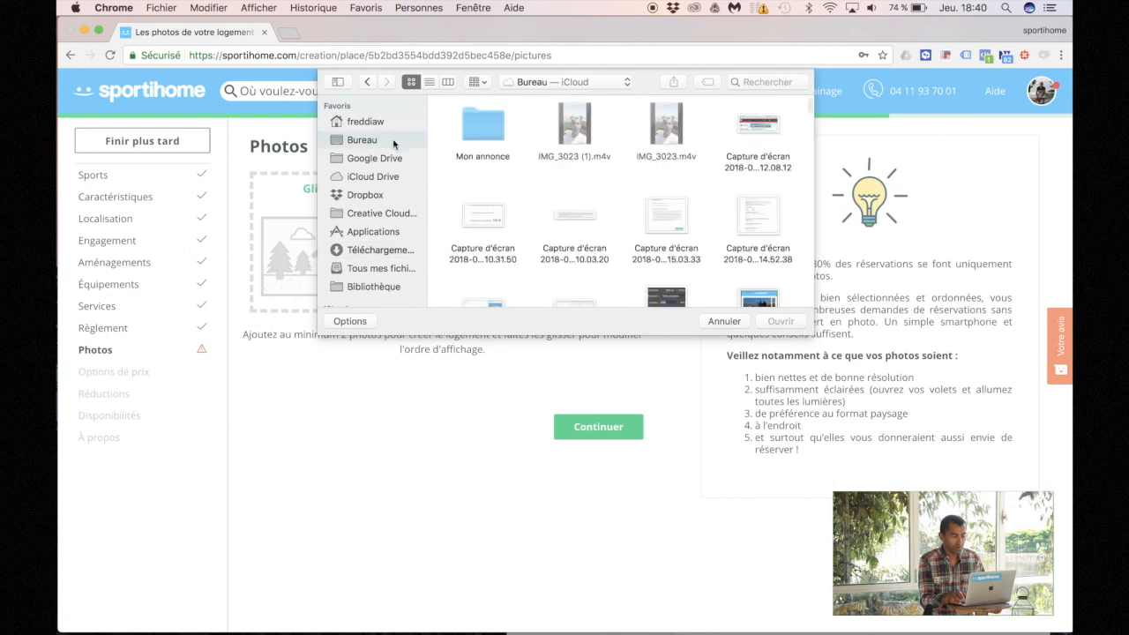
{"action": "double_click", "coordinate": [465, 130]}
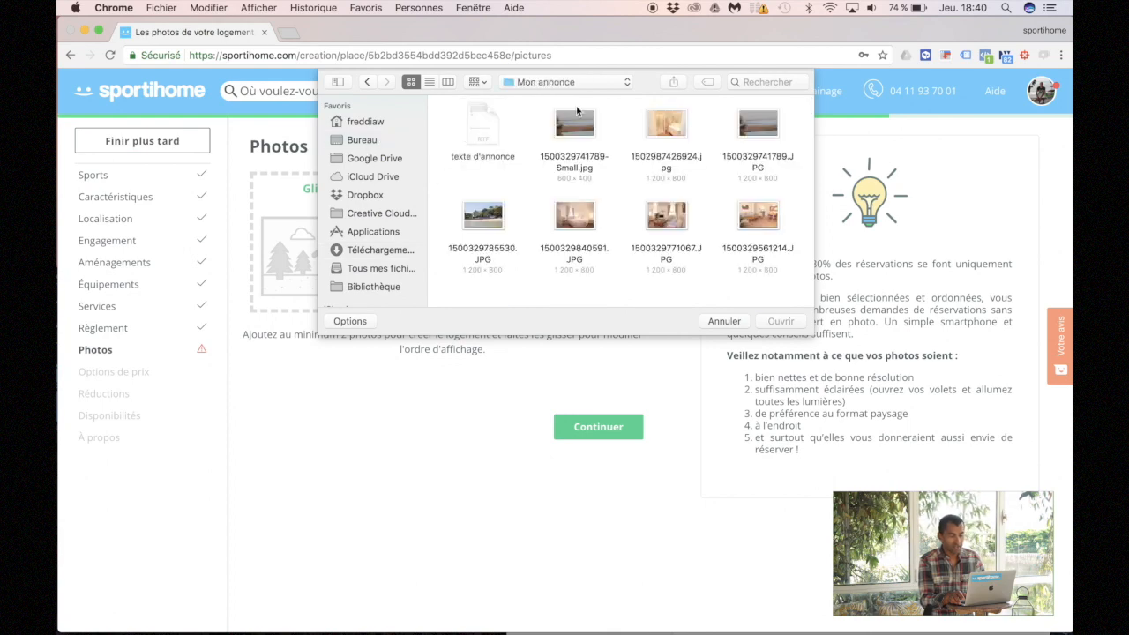
{"action": "left_click", "coordinate": [569, 209]}
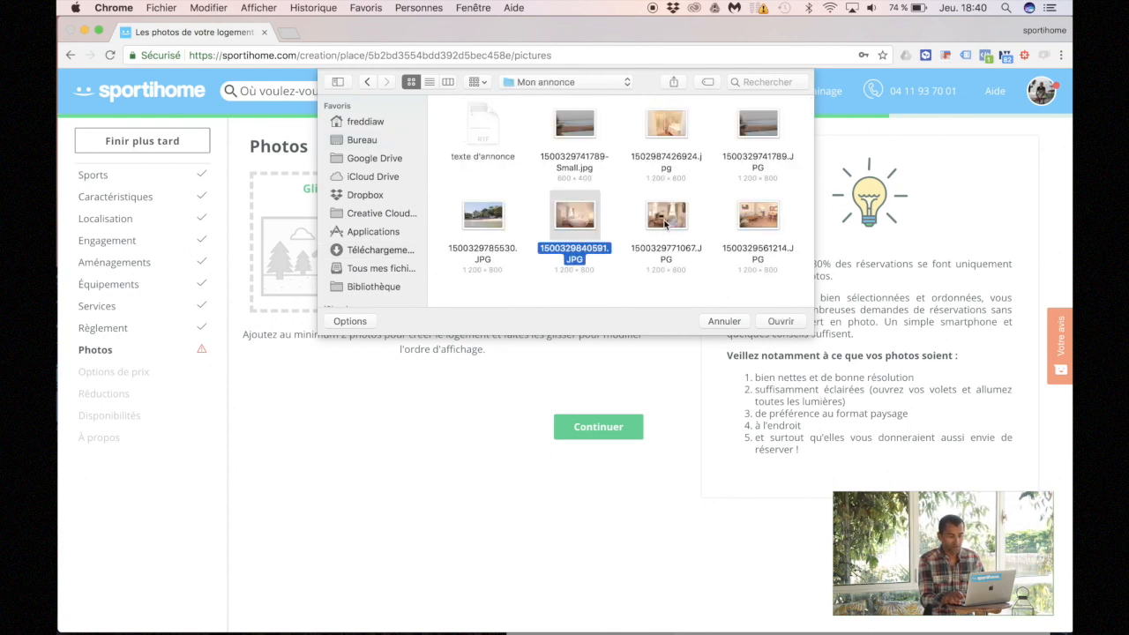
{"action": "left_click", "coordinate": [659, 228], "text": "super"}
{"action": "left_click", "coordinate": [763, 228], "text": "super"}
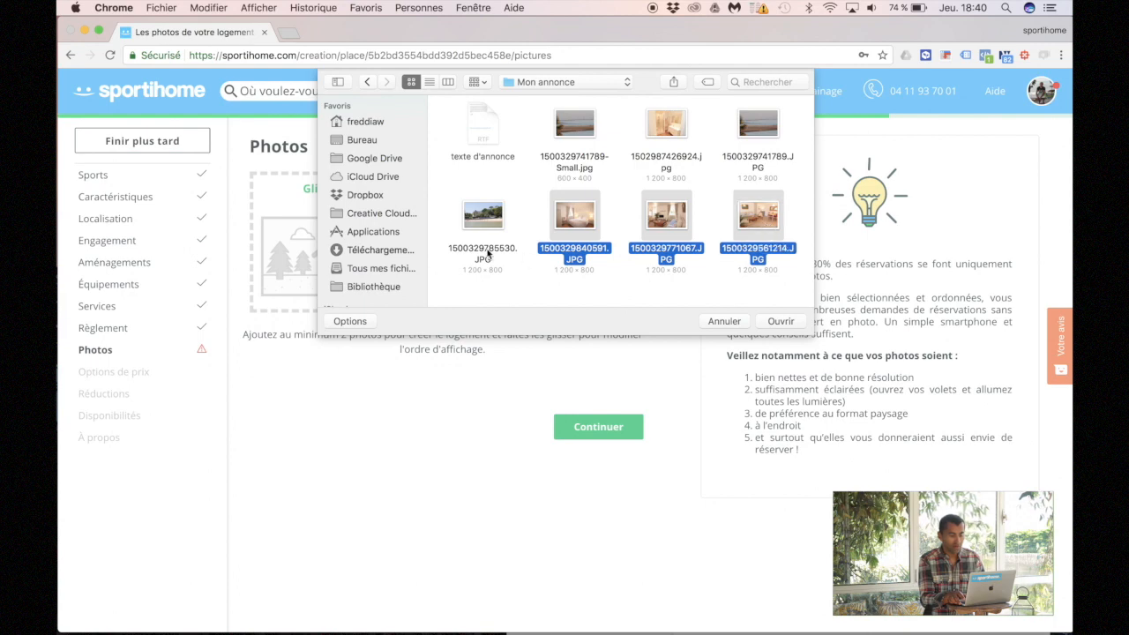
{"action": "left_click", "coordinate": [780, 321]}
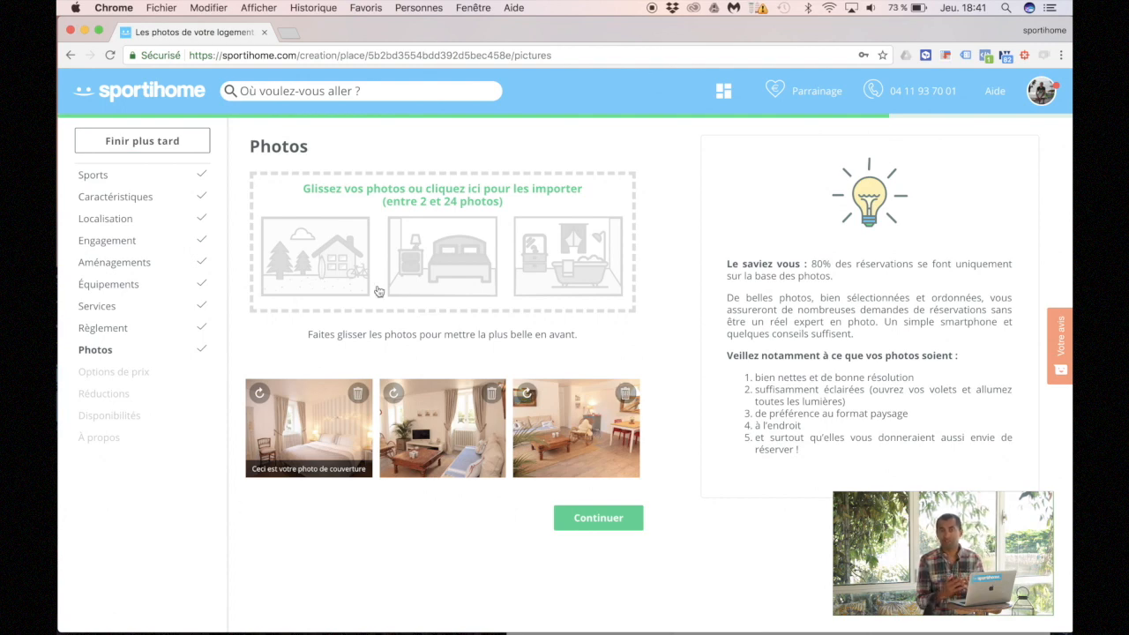
{"action": "left_click", "coordinate": [447, 291]}
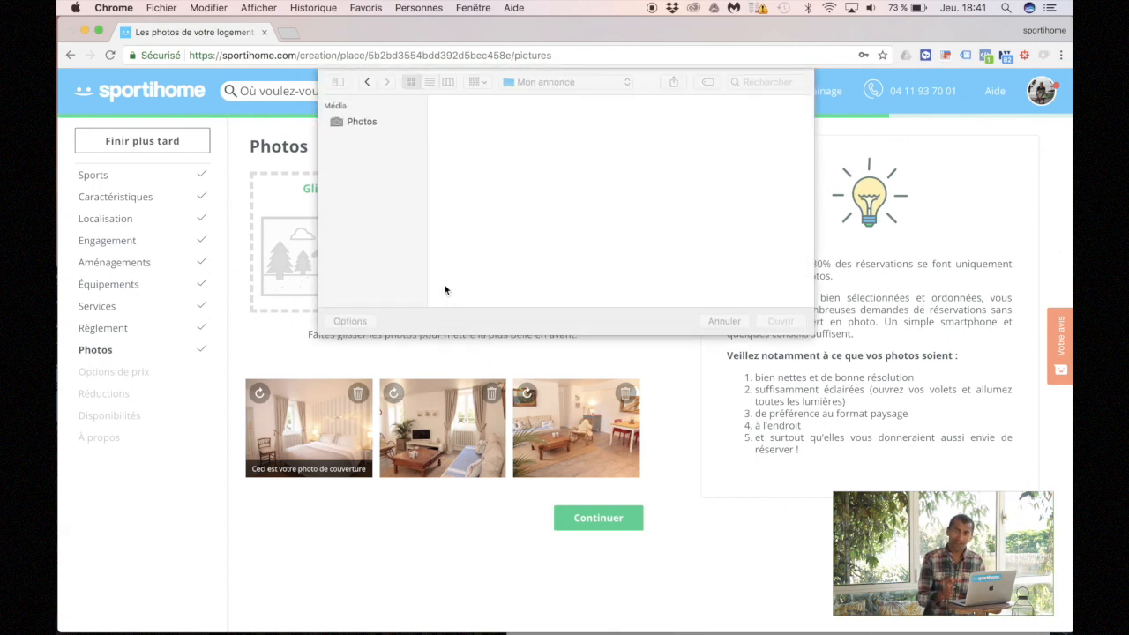
{"action": "left_click", "coordinate": [575, 124]}
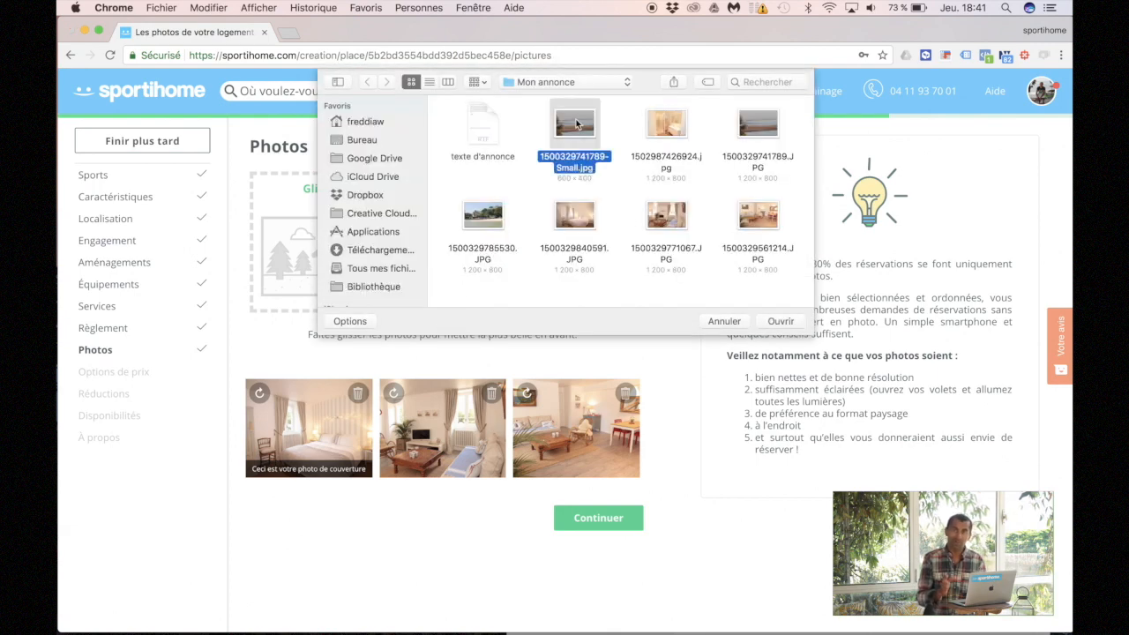
{"action": "left_click", "coordinate": [780, 321]}
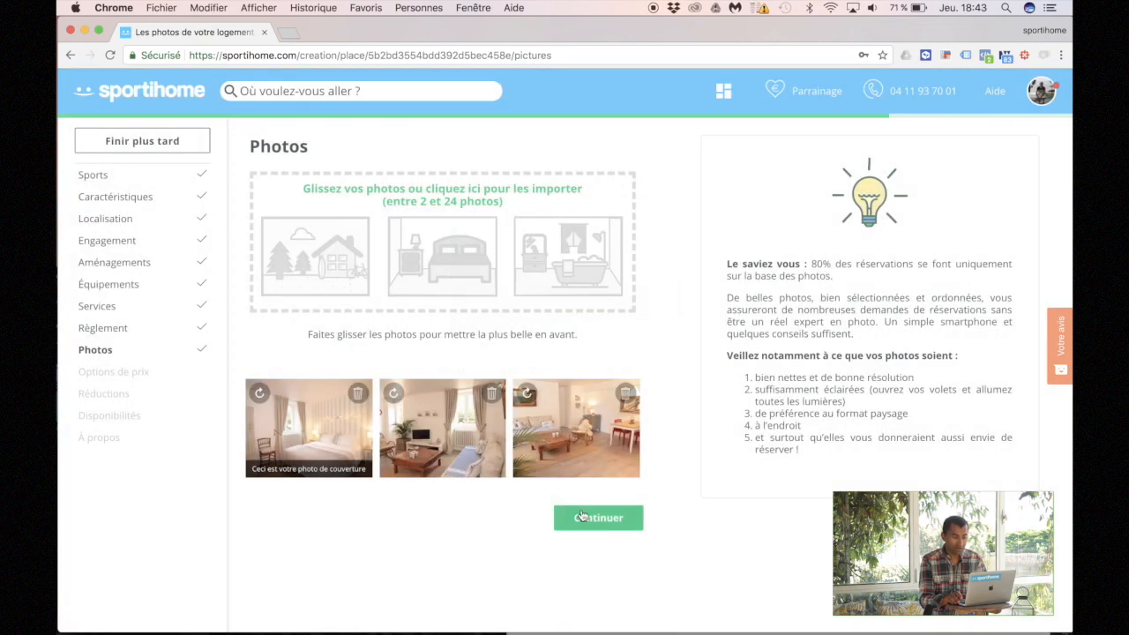
Step: Upload the full-size beach photo 1500329741789.JPG
{"action": "left_click", "coordinate": [479, 264]}
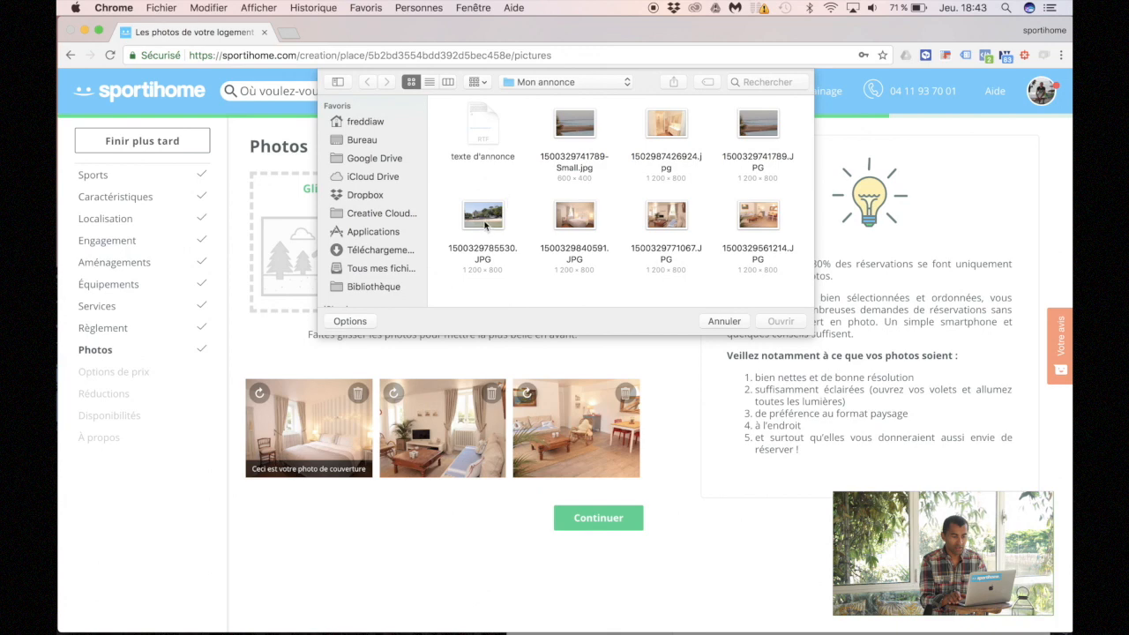
{"action": "left_click", "coordinate": [764, 125]}
{"action": "left_click", "coordinate": [764, 317]}
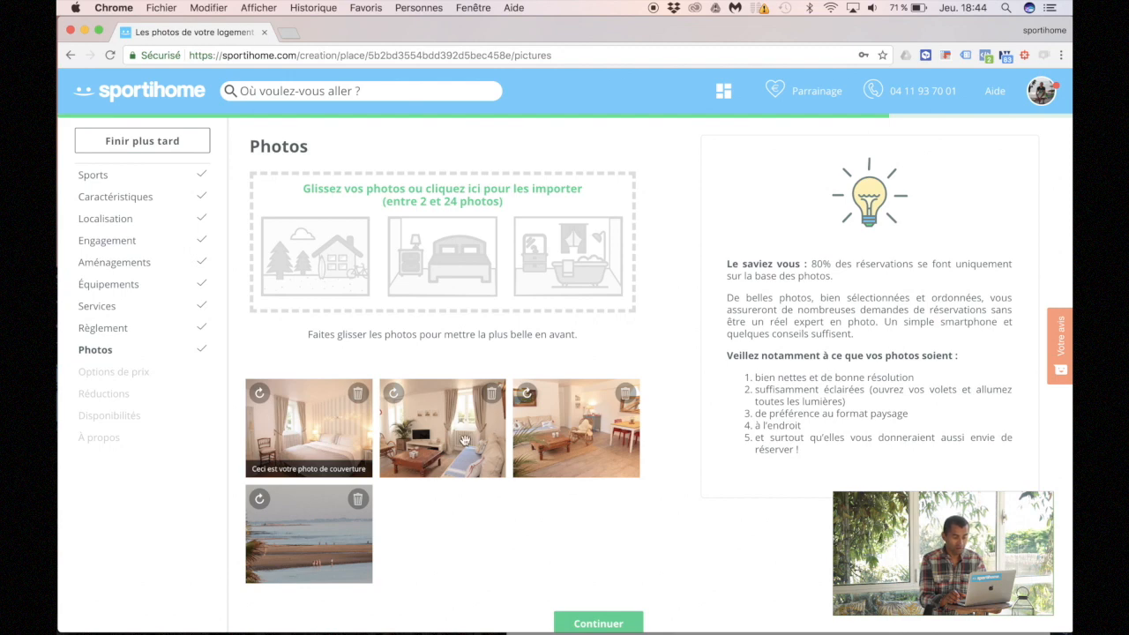
Step: Move the beach photo into third place in the photo order and continue to pricing
{"action": "left_click_drag", "start_coordinate": [465, 441], "coordinate": [362, 516]}
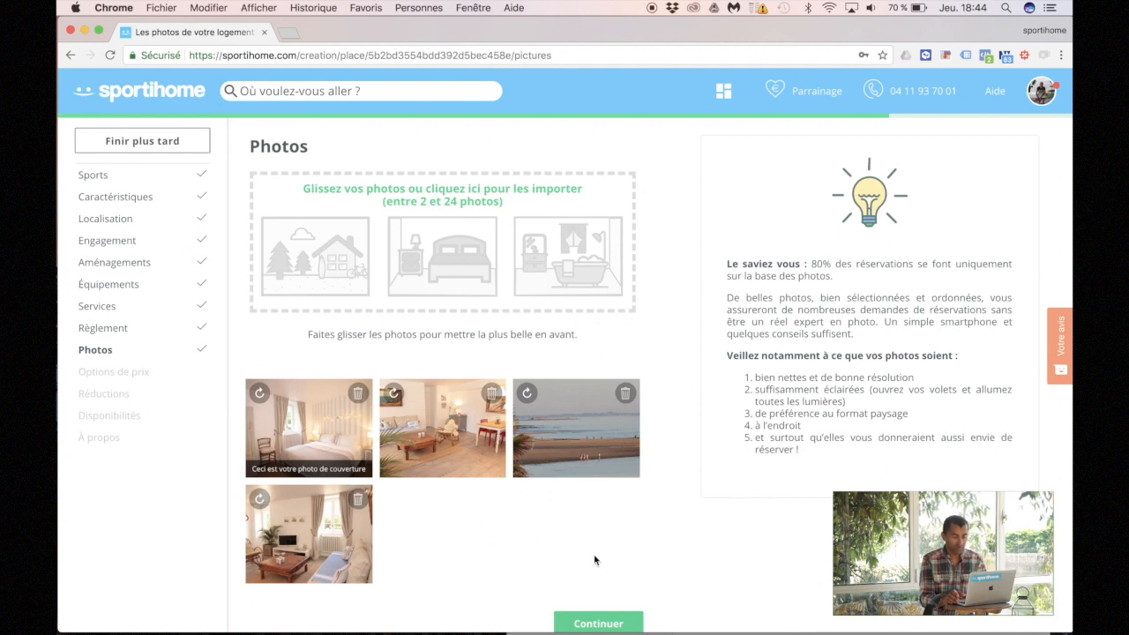
{"action": "left_click", "coordinate": [621, 624]}
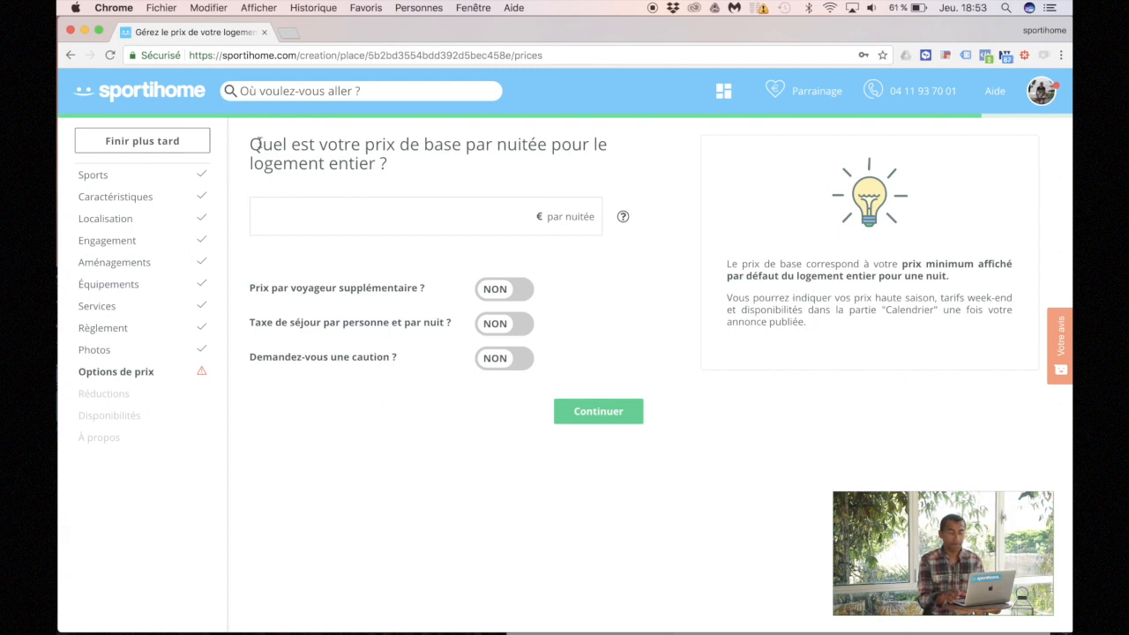
Step: Enter a 100 € nightly price and turn on a 15 € charge per extra guest
{"action": "left_click", "coordinate": [278, 218]}
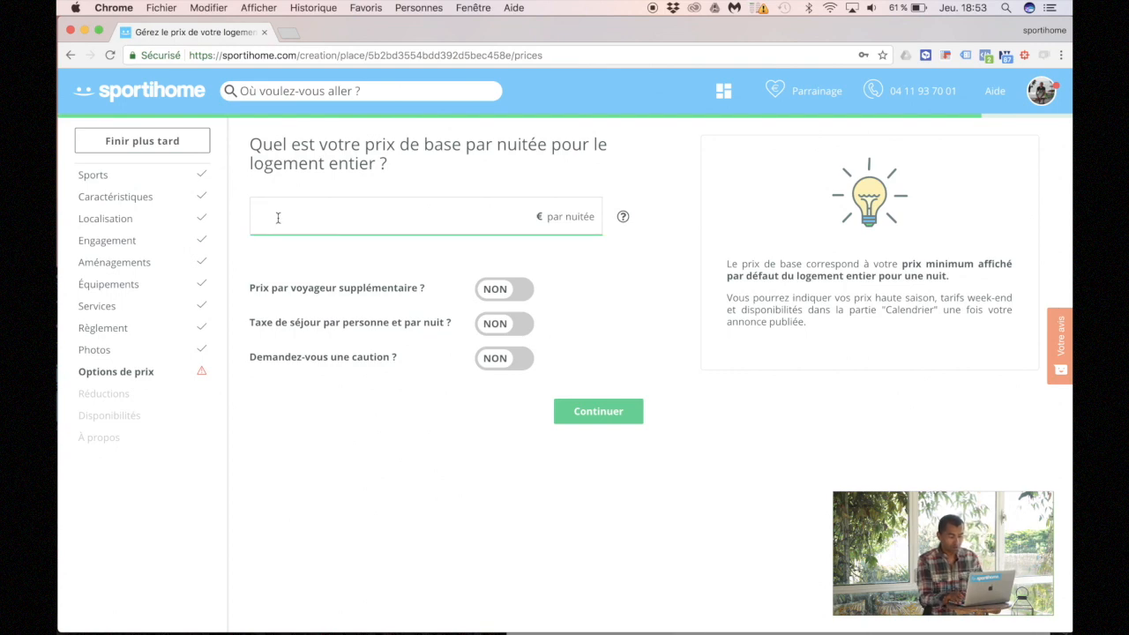
{"action": "type", "text": "100"}
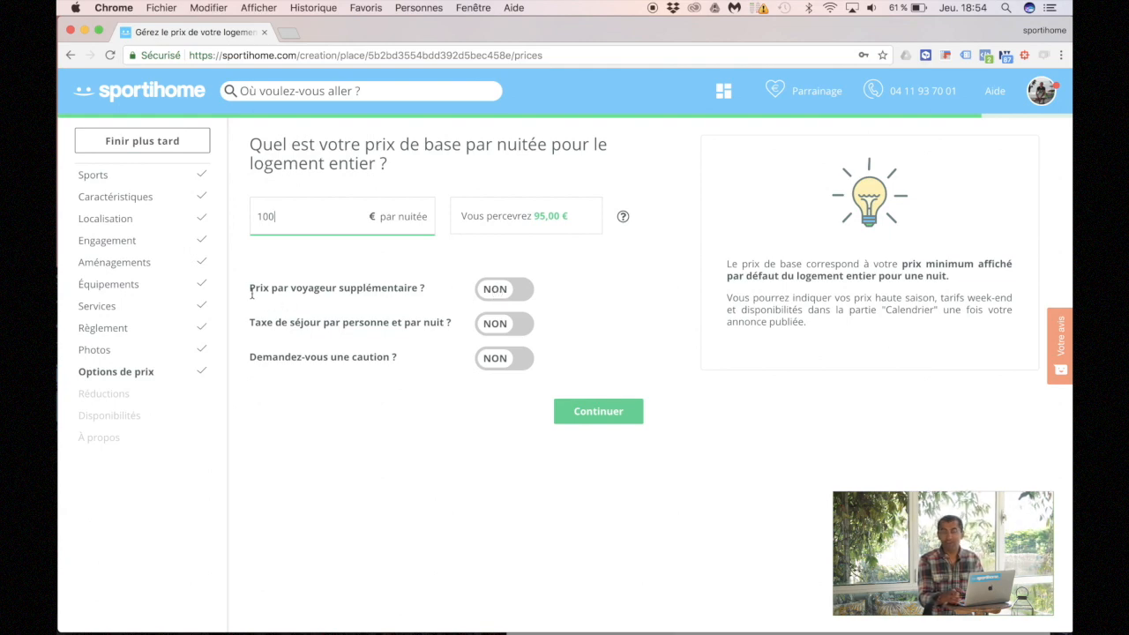
{"action": "left_click", "coordinate": [505, 293]}
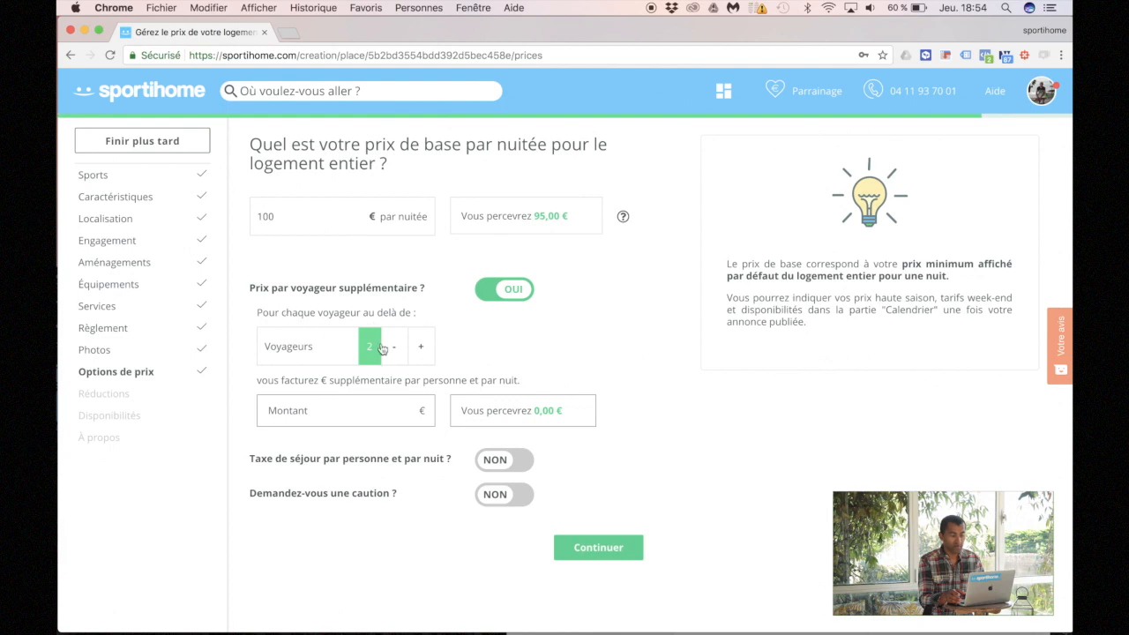
{"action": "left_click", "coordinate": [338, 405]}
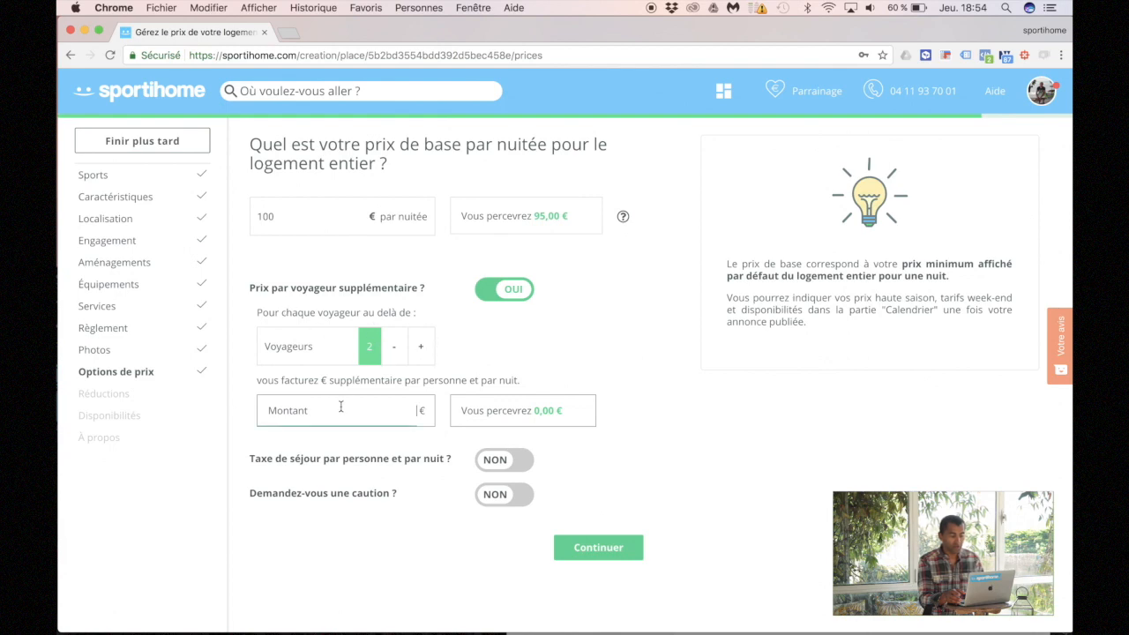
{"action": "type", "text": "15"}
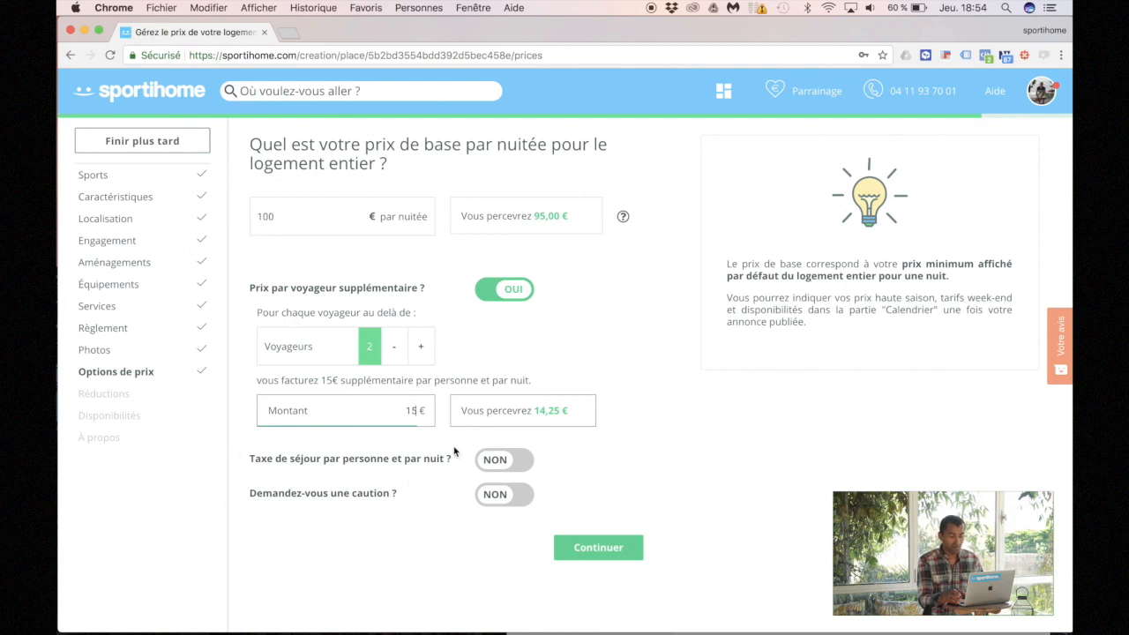
Step: Turn on the tourist tax at 0,61 € per person per night
{"action": "left_click", "coordinate": [520, 460]}
{"action": "left_click", "coordinate": [365, 500]}
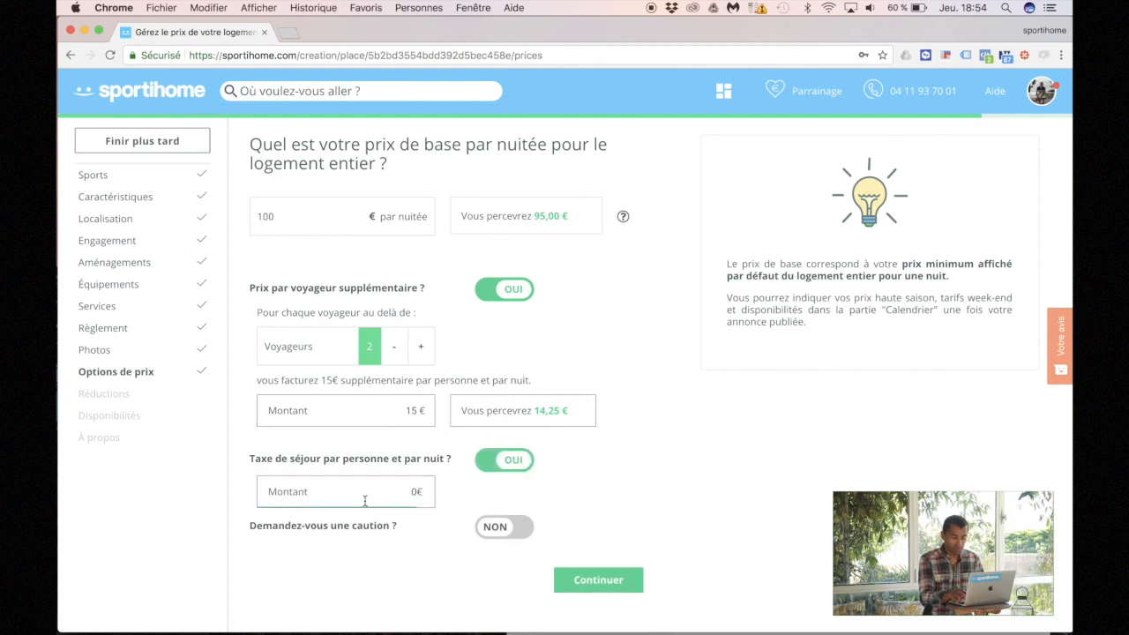
{"action": "type", "text": "0"}
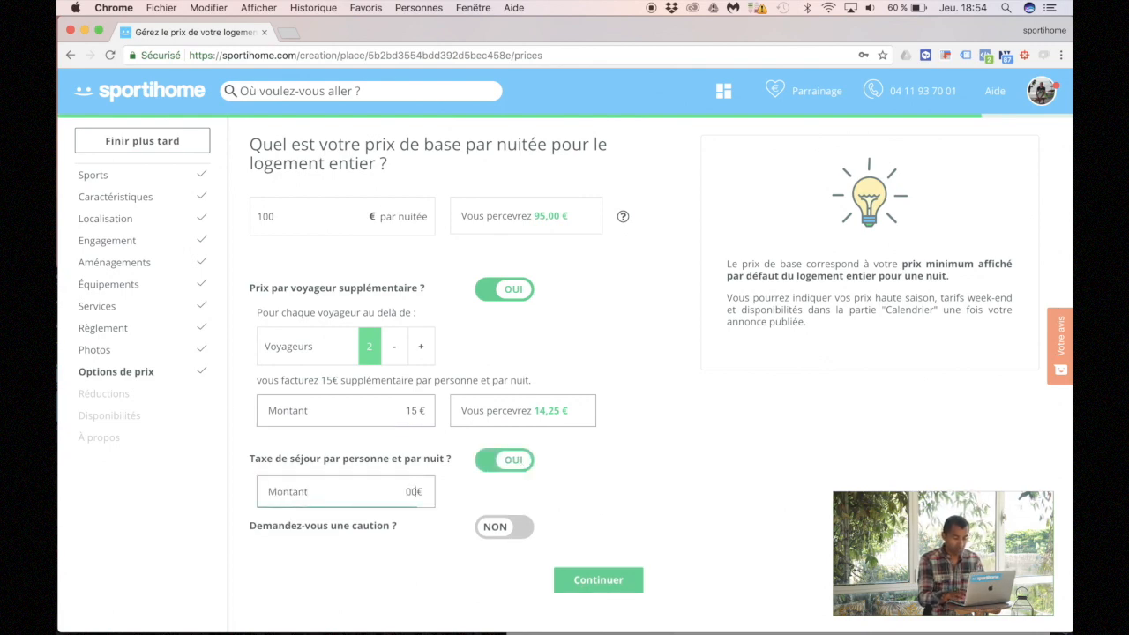
{"action": "key", "text": "BackSpace"}
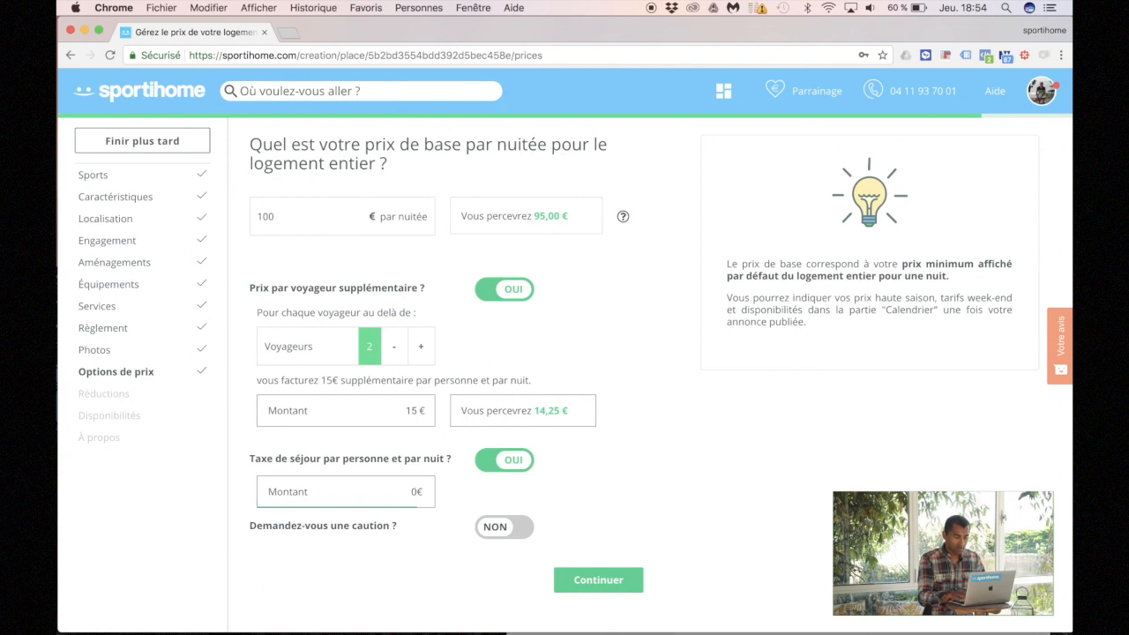
{"action": "key", "text": "BackSpace"}
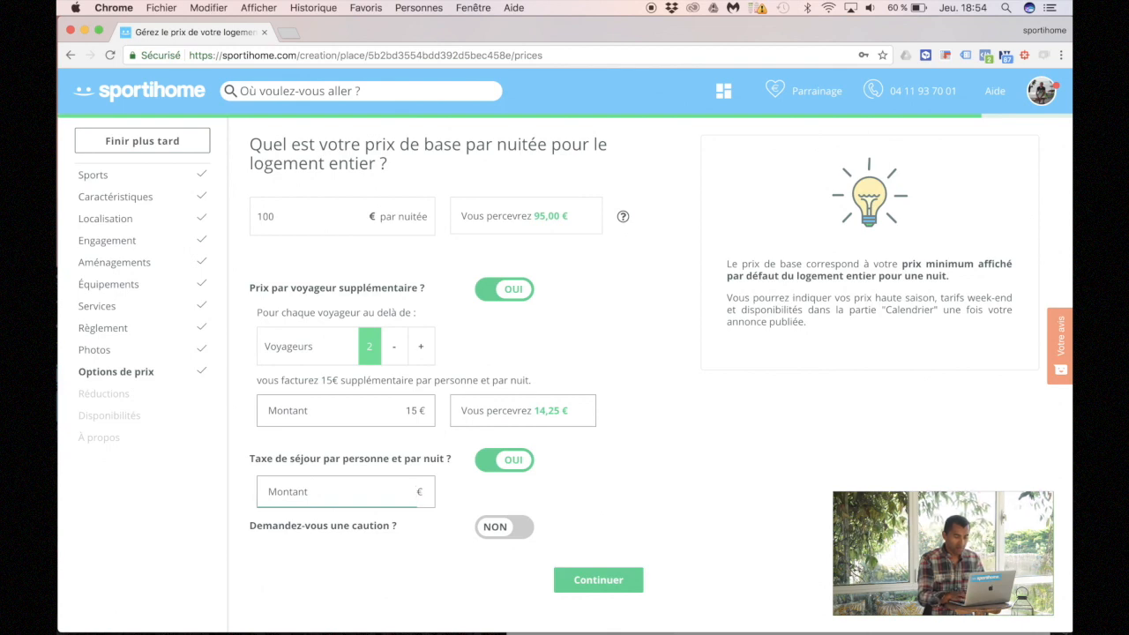
{"action": "type", "text": "0"}
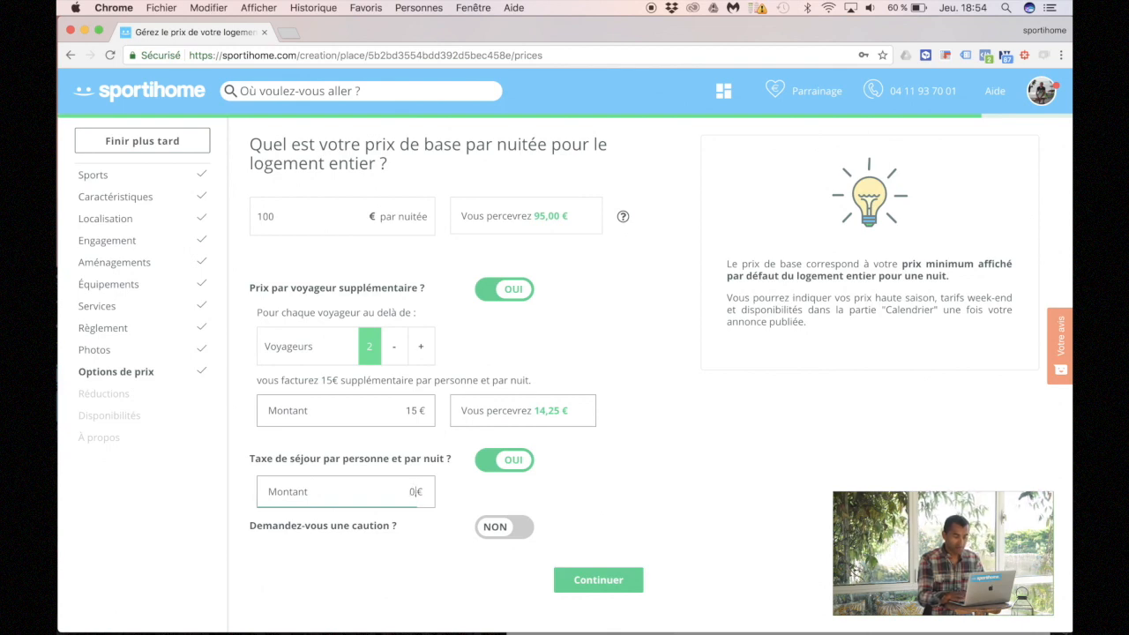
{"action": "type", "text": ",61"}
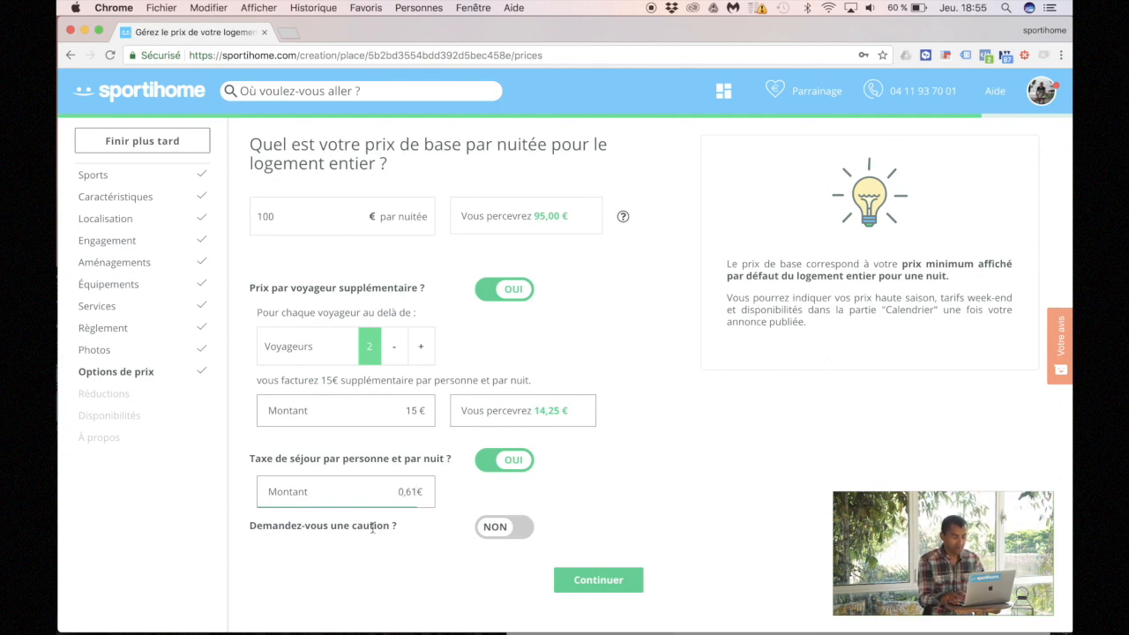
Step: Add a 300 € security deposit and continue
{"action": "left_click", "coordinate": [516, 531]}
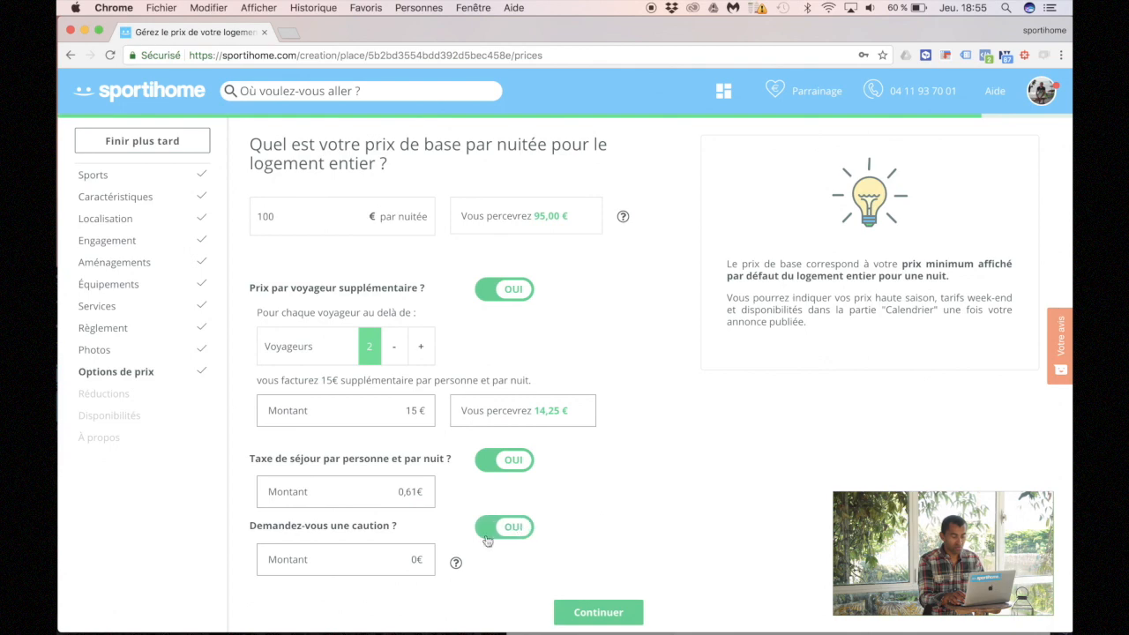
{"action": "left_click", "coordinate": [411, 559]}
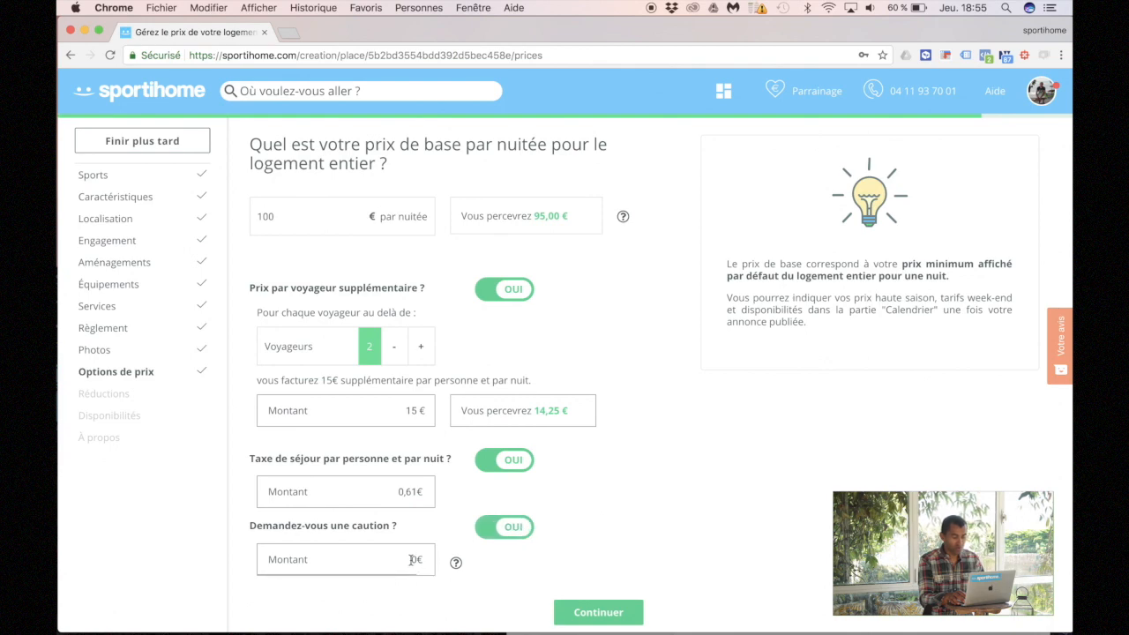
{"action": "type", "text": "30"}
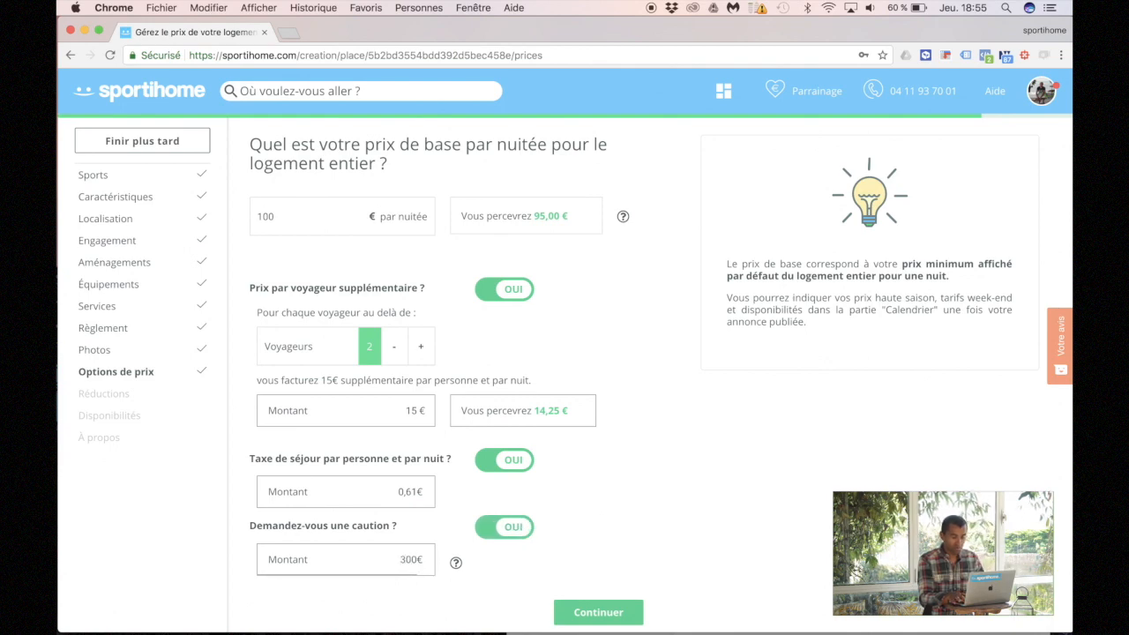
{"action": "left_click", "coordinate": [491, 587]}
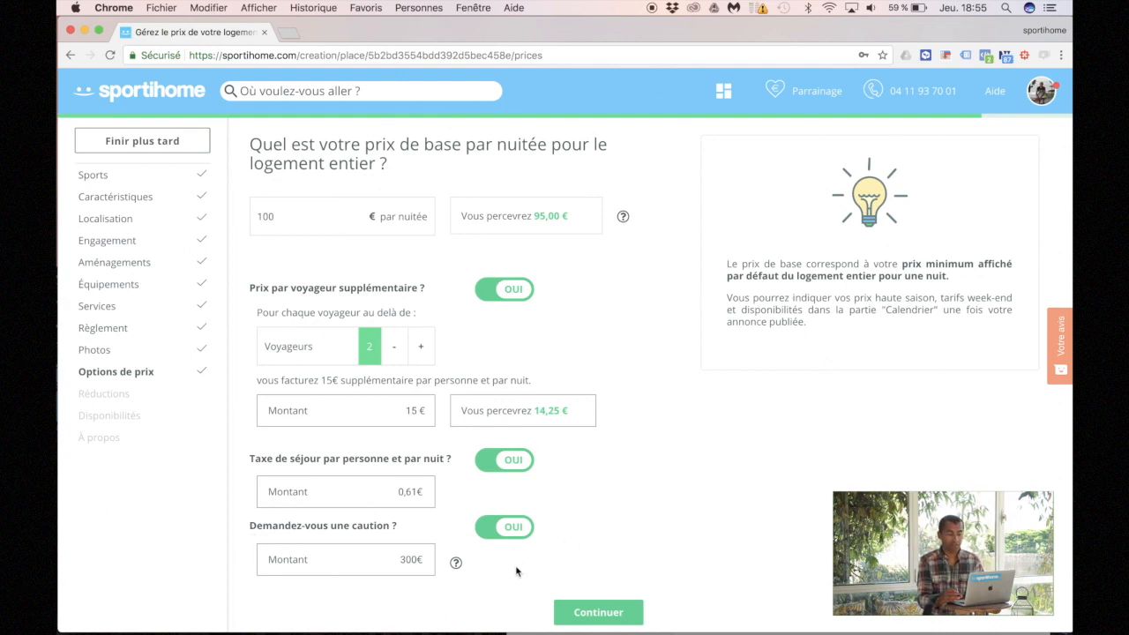
{"action": "left_click", "coordinate": [607, 611]}
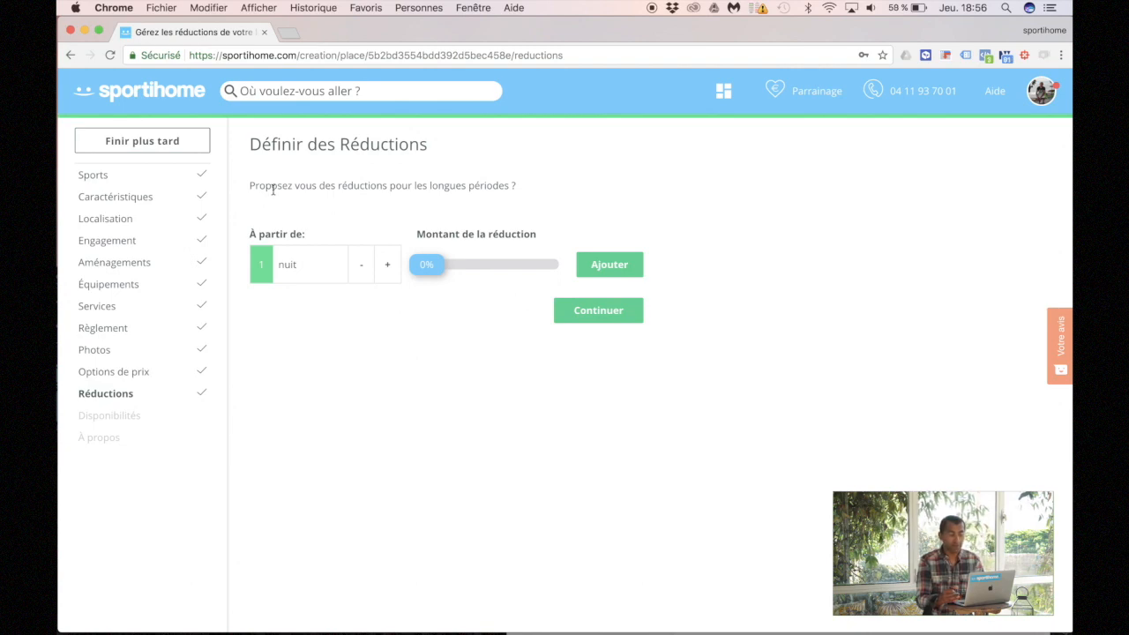
Step: Add a 10% discount for stays of one week or more, then continue to stay length
{"action": "left_click", "coordinate": [377, 261]}
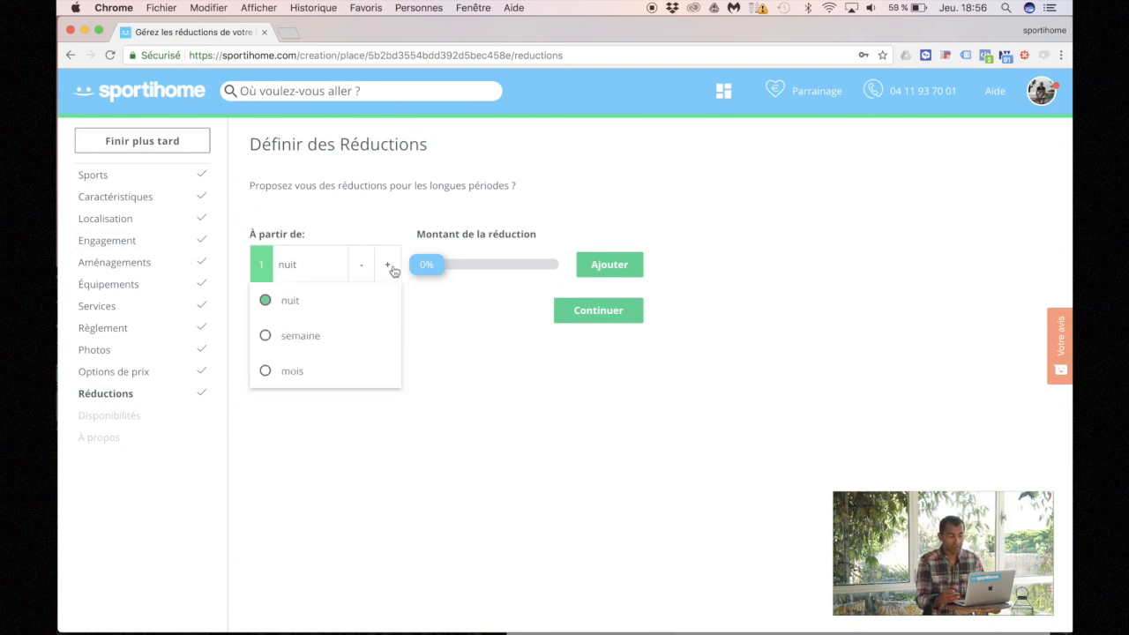
{"action": "left_click", "coordinate": [305, 338]}
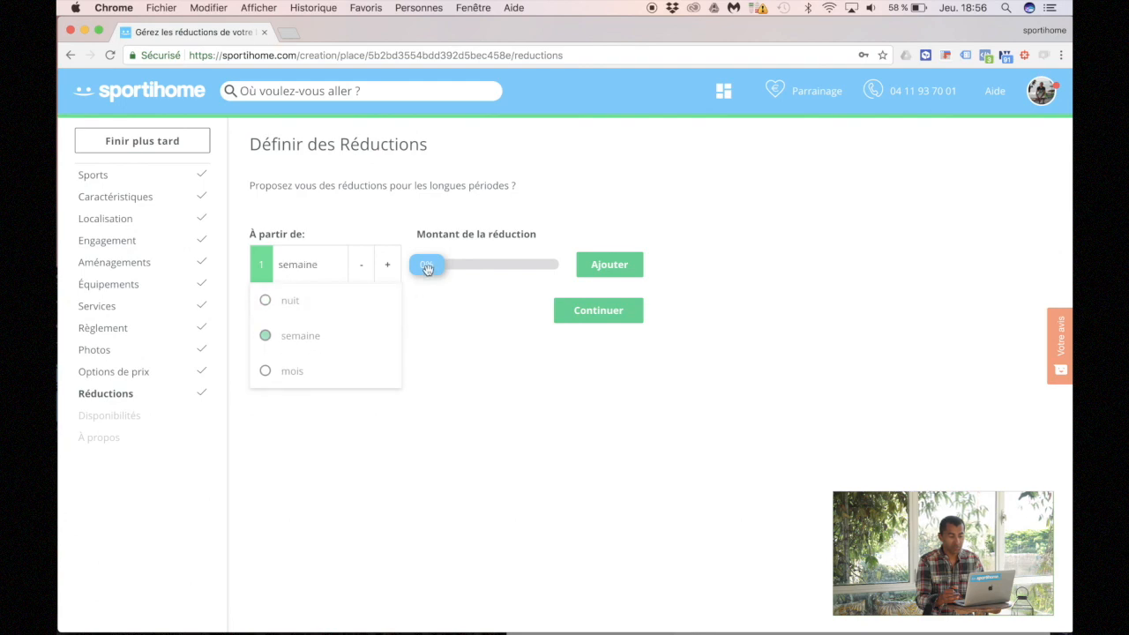
{"action": "mouse_move", "coordinate": [432, 264]}
{"action": "left_click_drag", "start_coordinate": [433, 266], "coordinate": [447, 267]}
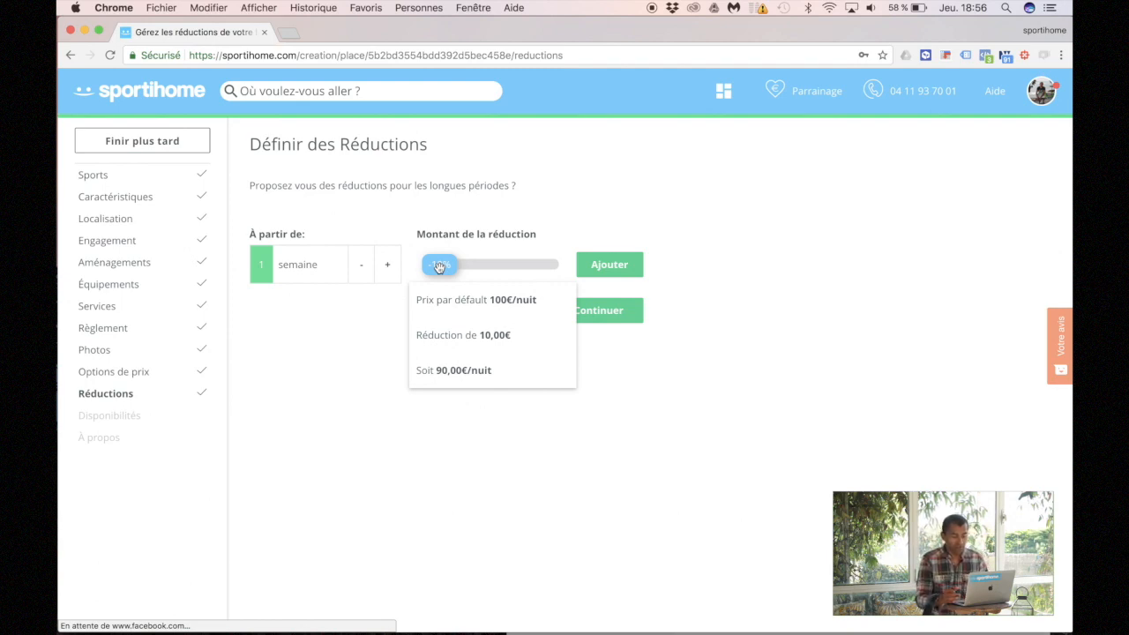
{"action": "left_click", "coordinate": [624, 266]}
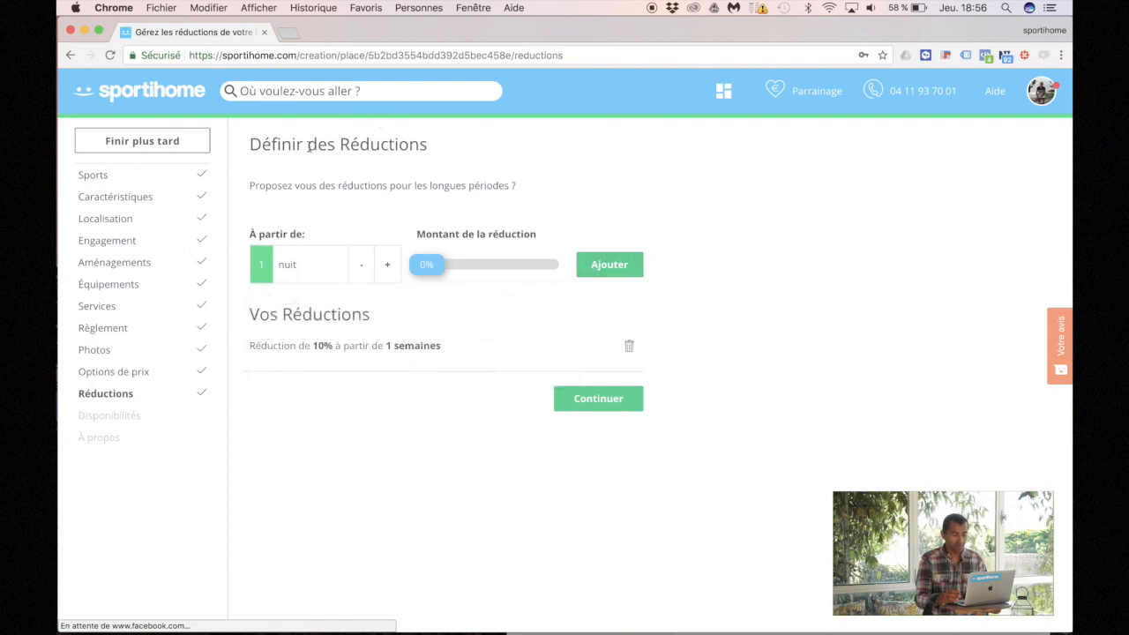
{"action": "left_click", "coordinate": [586, 399]}
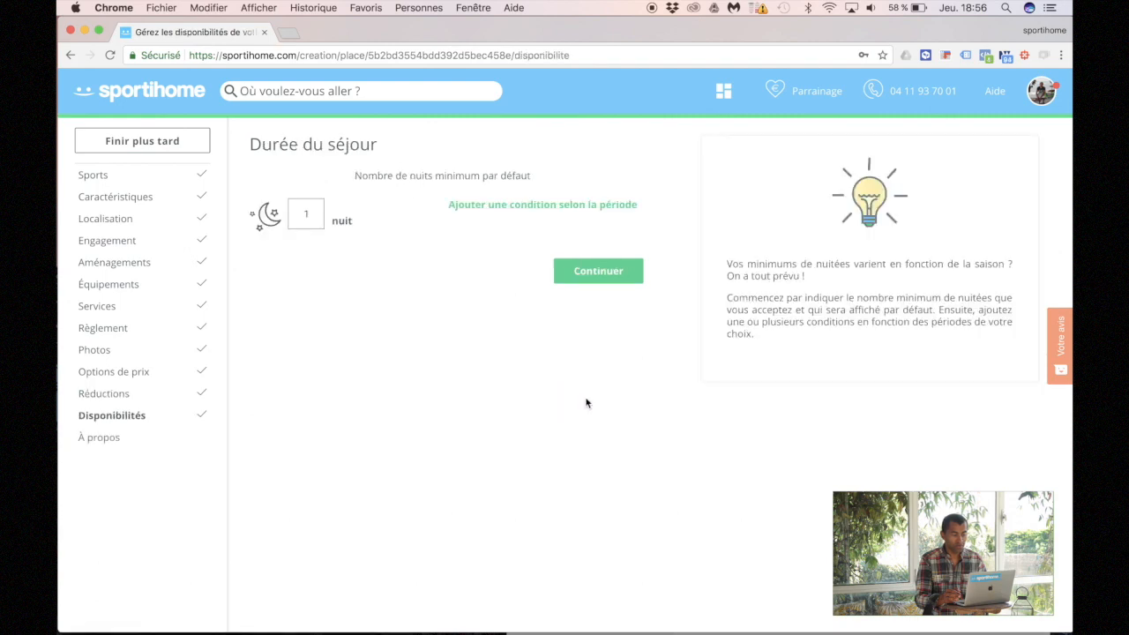
{"action": "left_click", "coordinate": [313, 213]}
Step: Change the default minimum to 2 nights and save a 7-night rule for 01/07–31/08/2018
{"action": "key", "text": "BackSpace"}
{"action": "type", "text": "2"}
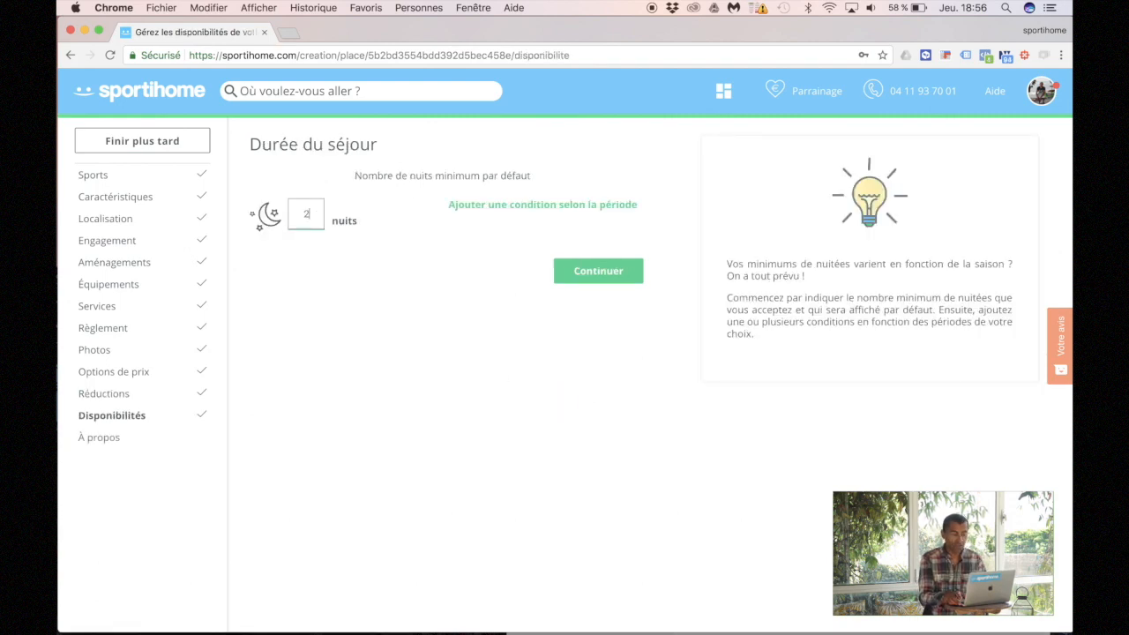
{"action": "left_click", "coordinate": [512, 209]}
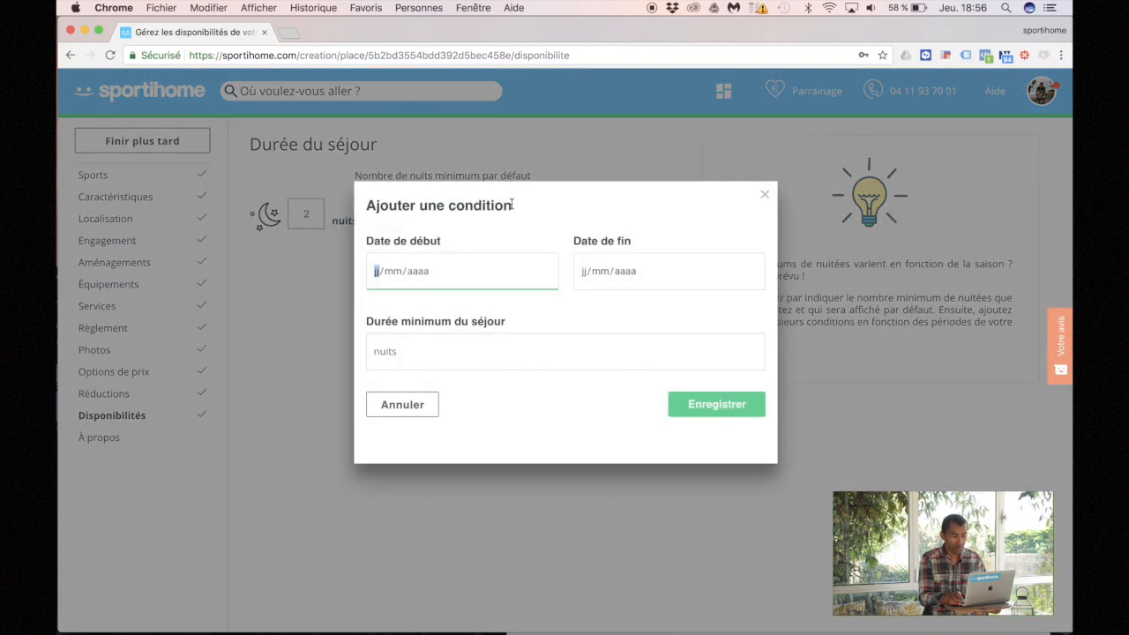
{"action": "left_click", "coordinate": [411, 276]}
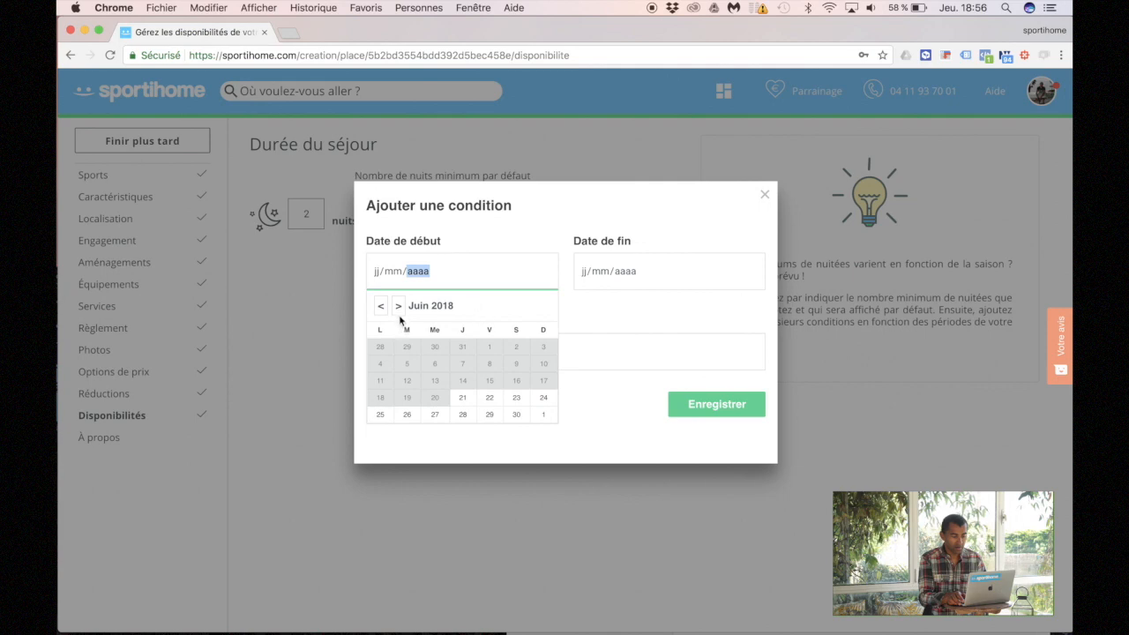
{"action": "left_click", "coordinate": [398, 308]}
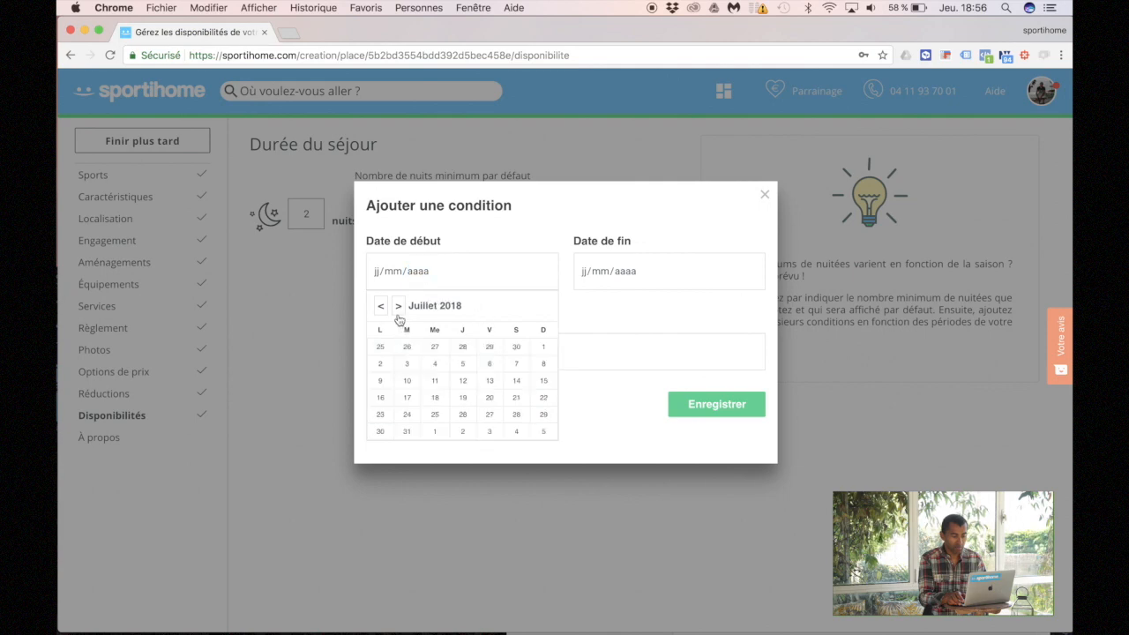
{"action": "left_click", "coordinate": [544, 348]}
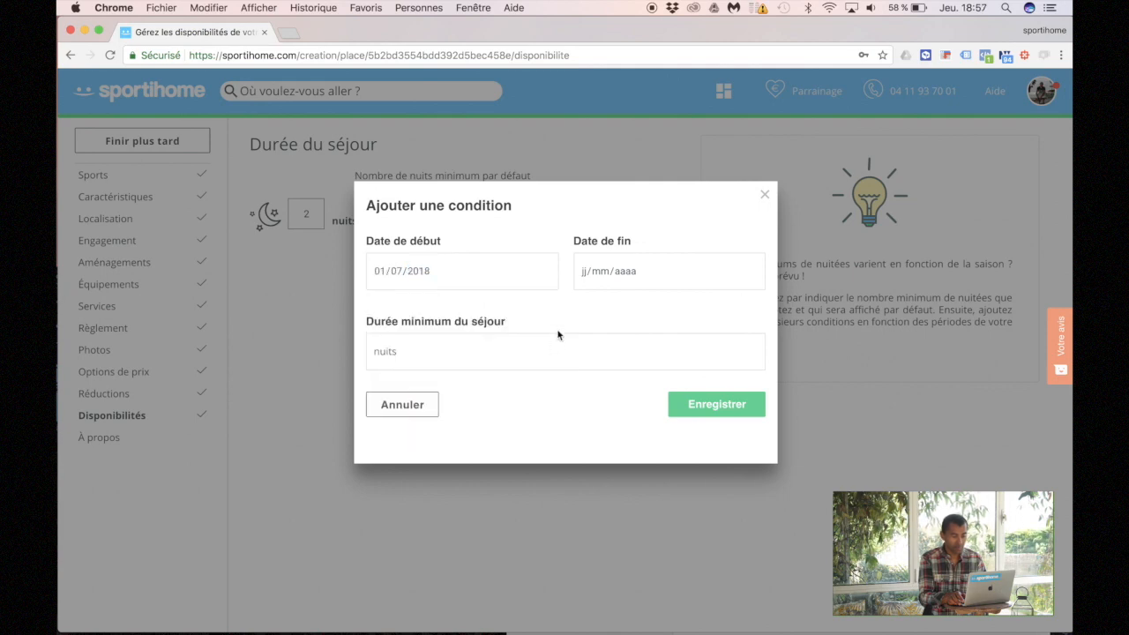
{"action": "left_click", "coordinate": [605, 306]}
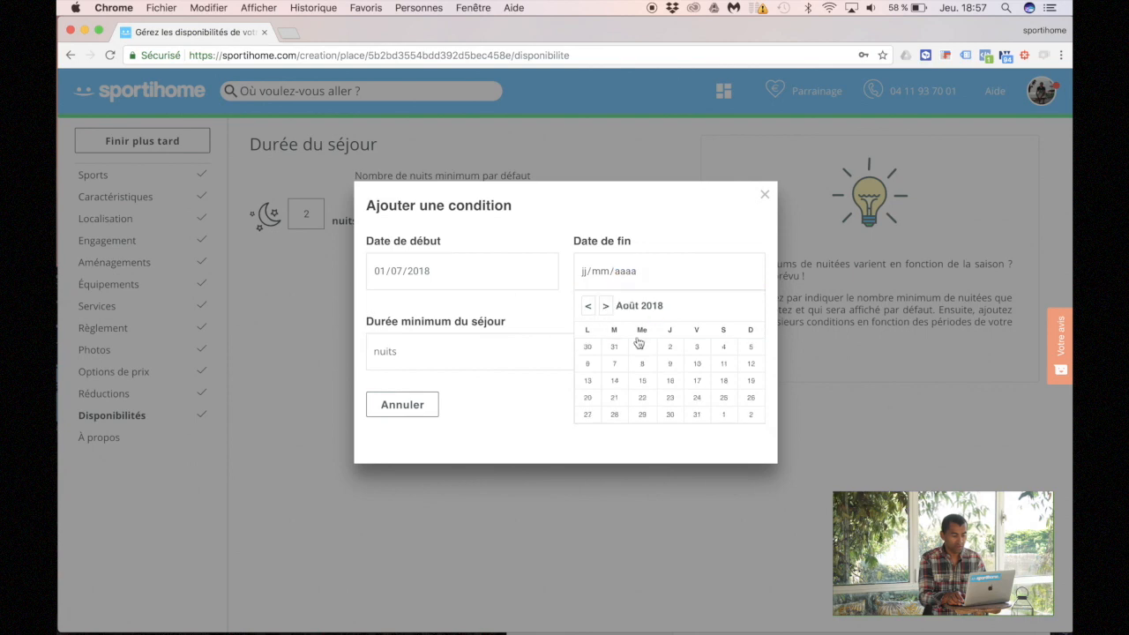
{"action": "left_click", "coordinate": [705, 420]}
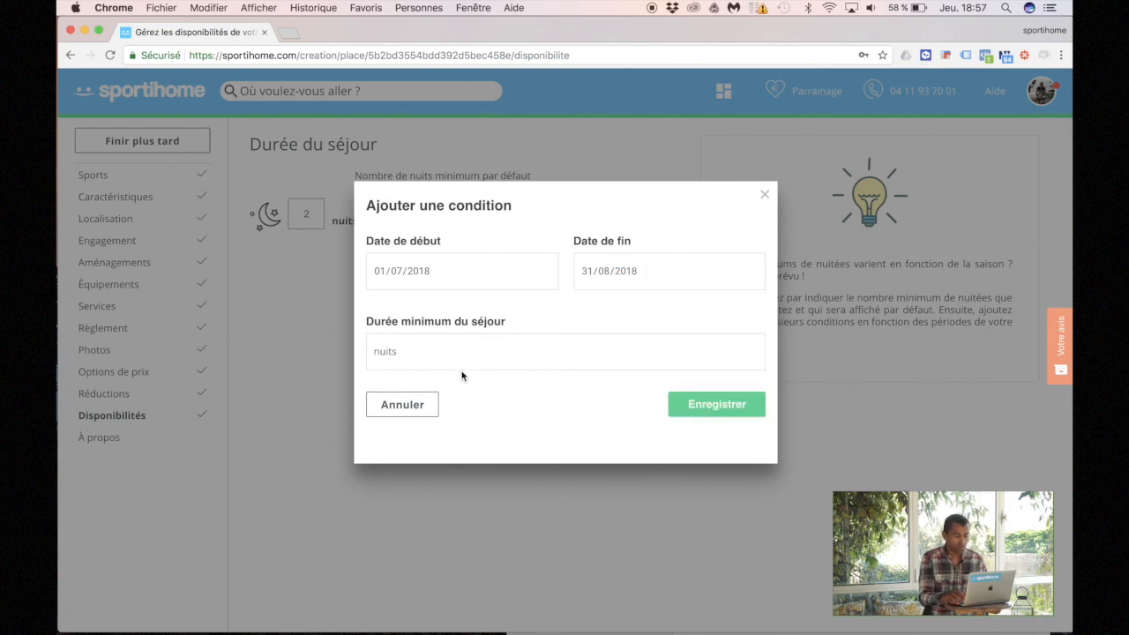
{"action": "left_click", "coordinate": [436, 355]}
{"action": "type", "text": "7"}
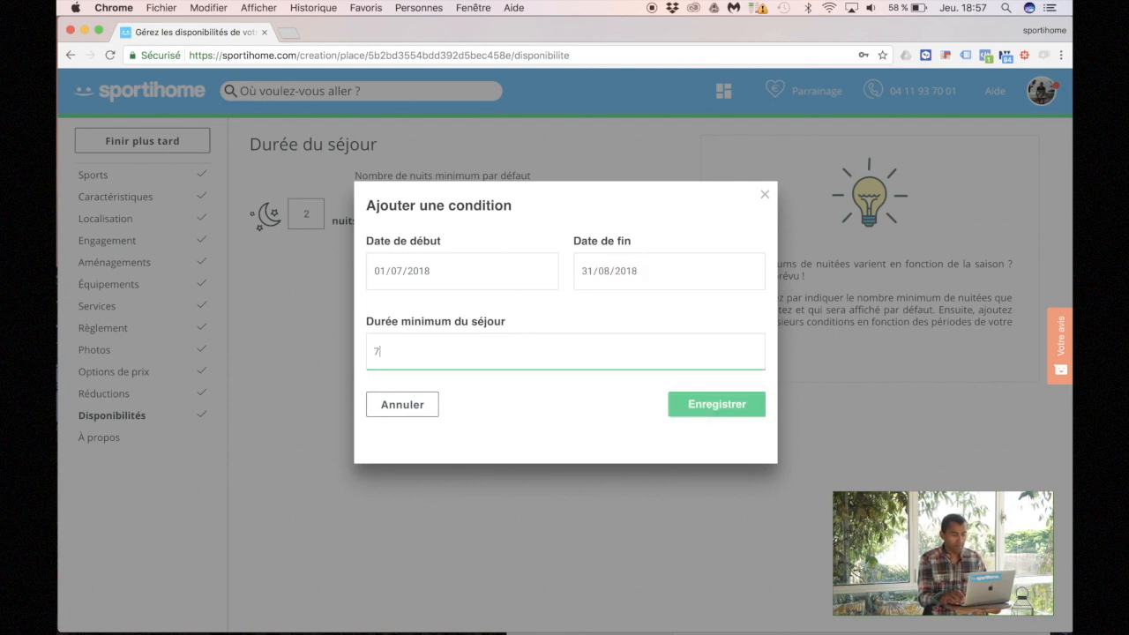
{"action": "left_click", "coordinate": [697, 416]}
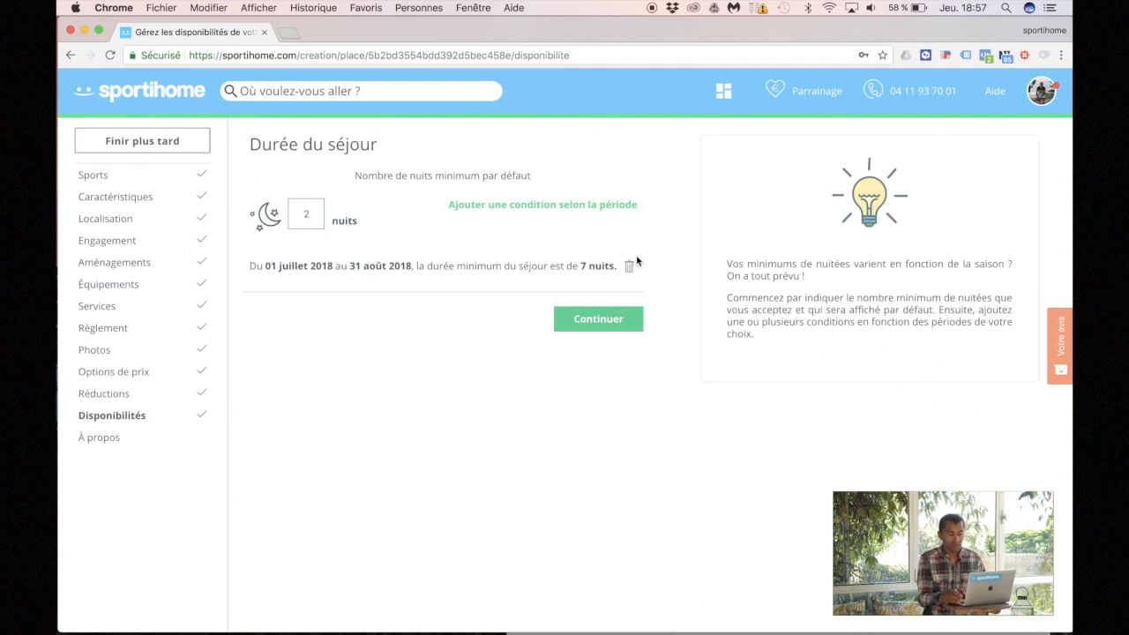
{"action": "left_click", "coordinate": [595, 325]}
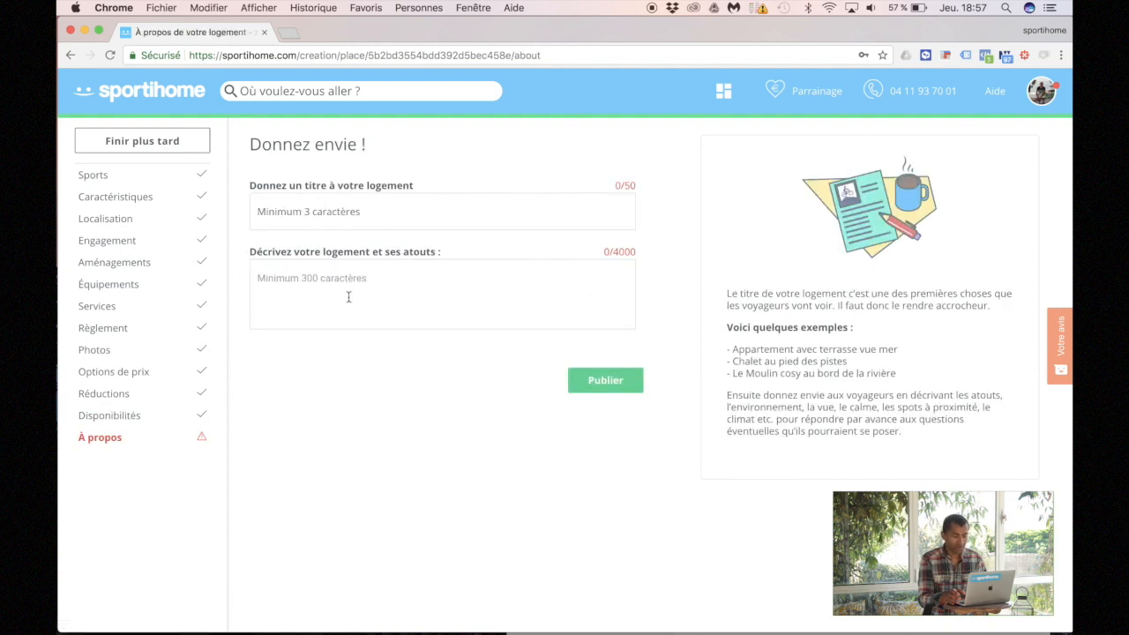
Step: Copy the title 'Appartement cosy et relax en bord de mer' from the notes into the title field
{"action": "left_click", "coordinate": [798, 609]}
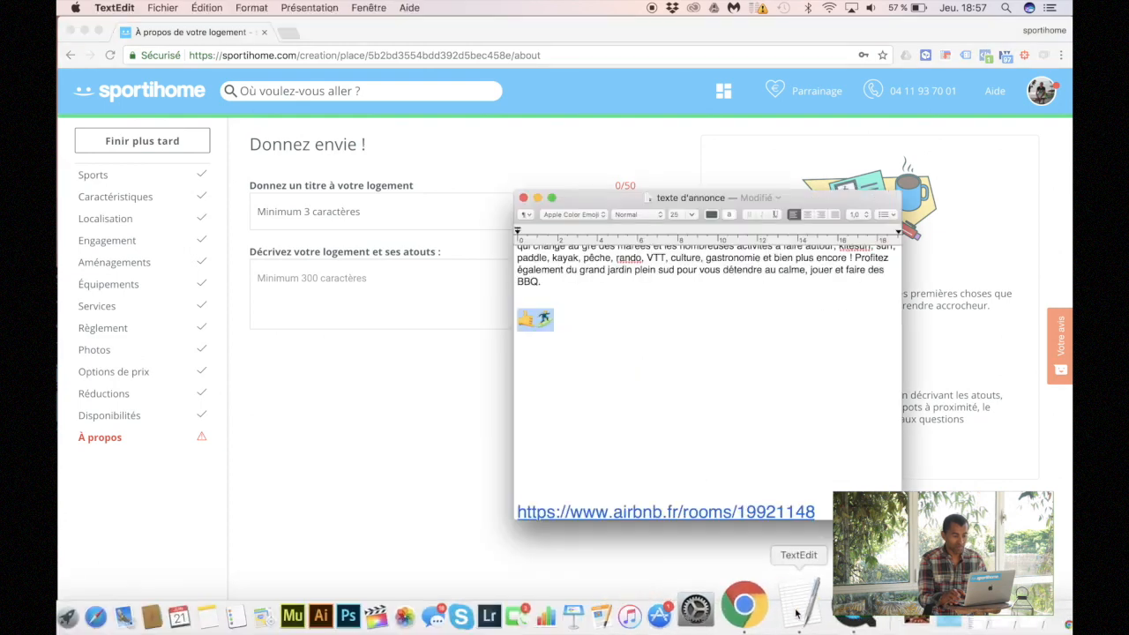
{"action": "scroll", "coordinate": [594, 285], "scroll_direction": "up", "scroll_amount": 5}
{"action": "left_click", "coordinate": [588, 261]}
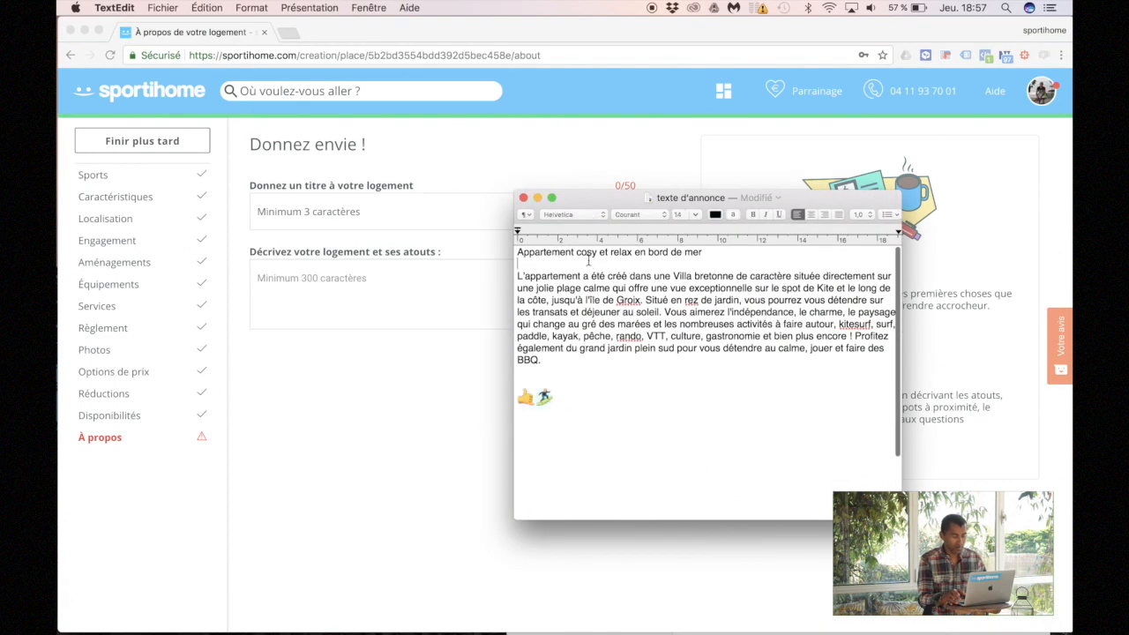
{"action": "triple_click", "coordinate": [581, 251]}
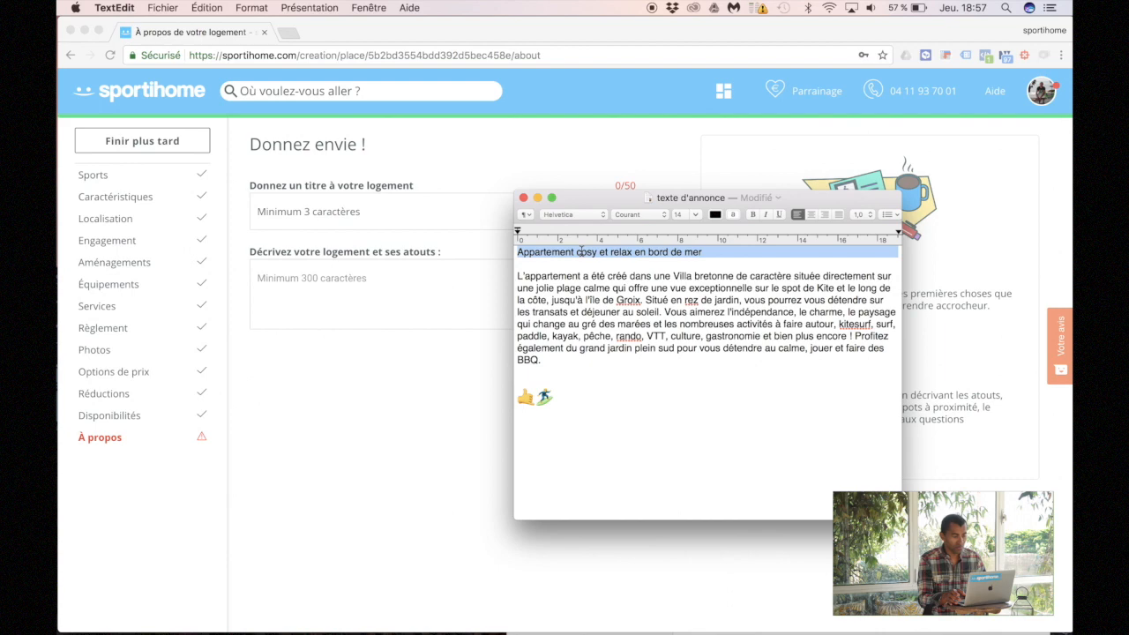
{"action": "key", "text": "super+c"}
{"action": "left_click", "coordinate": [340, 208]}
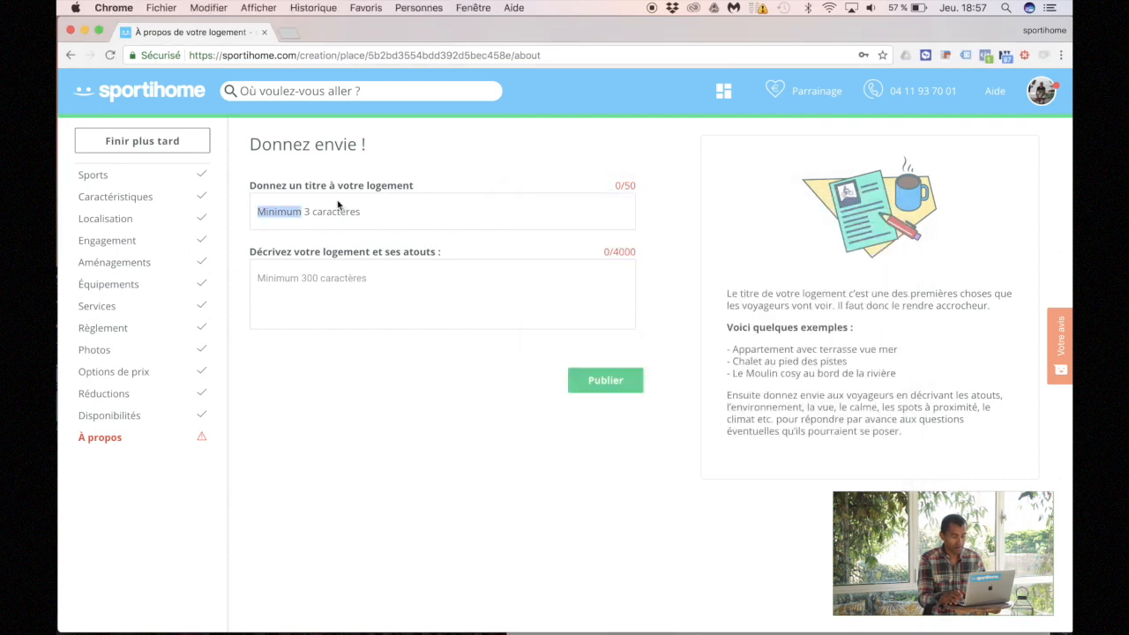
{"action": "left_click", "coordinate": [326, 213]}
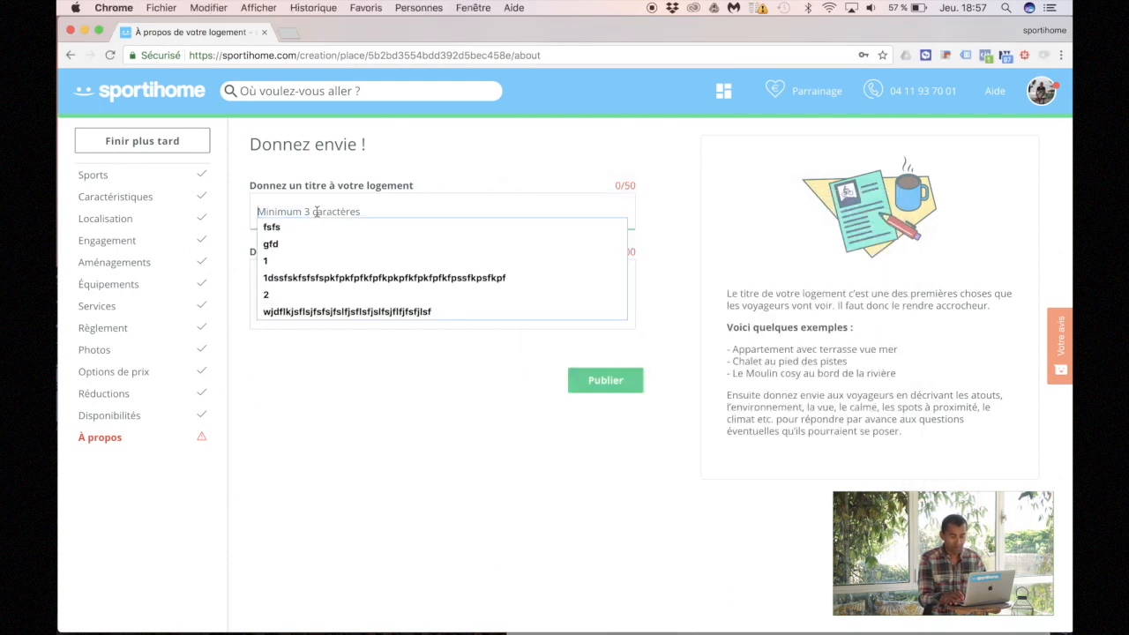
{"action": "key", "text": "super+v"}
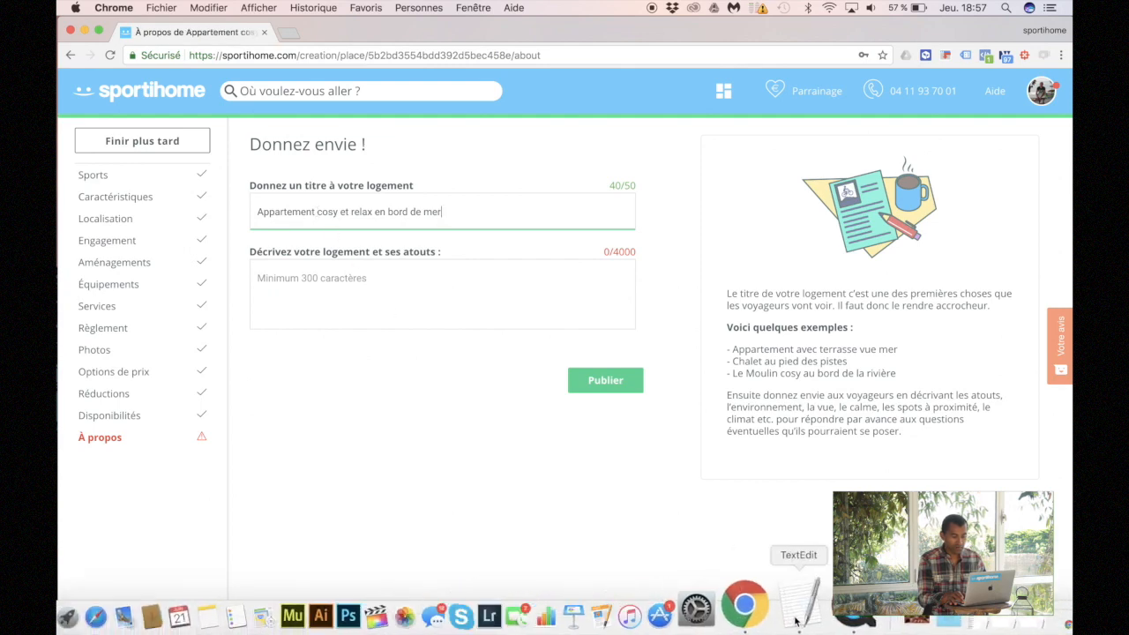
Step: Paste the 612-character description from the notes into the description box and publish
{"action": "left_click", "coordinate": [797, 617]}
{"action": "double_click", "coordinate": [620, 349]}
{"action": "left_click", "coordinate": [541, 348]}
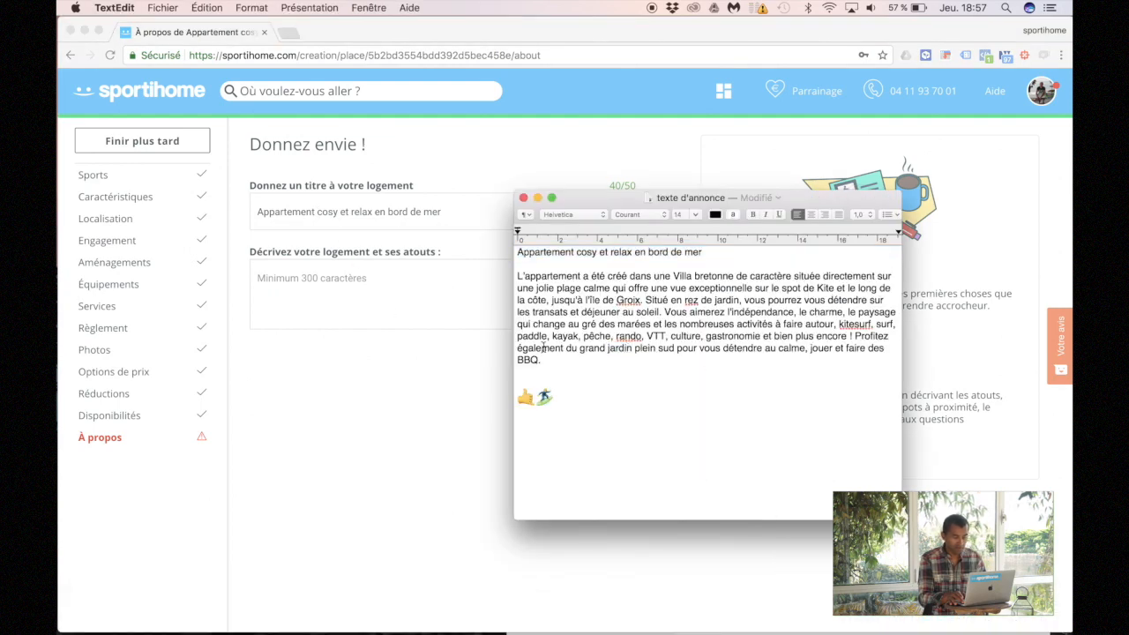
{"action": "left_click_drag", "start_coordinate": [545, 359], "coordinate": [507, 270]}
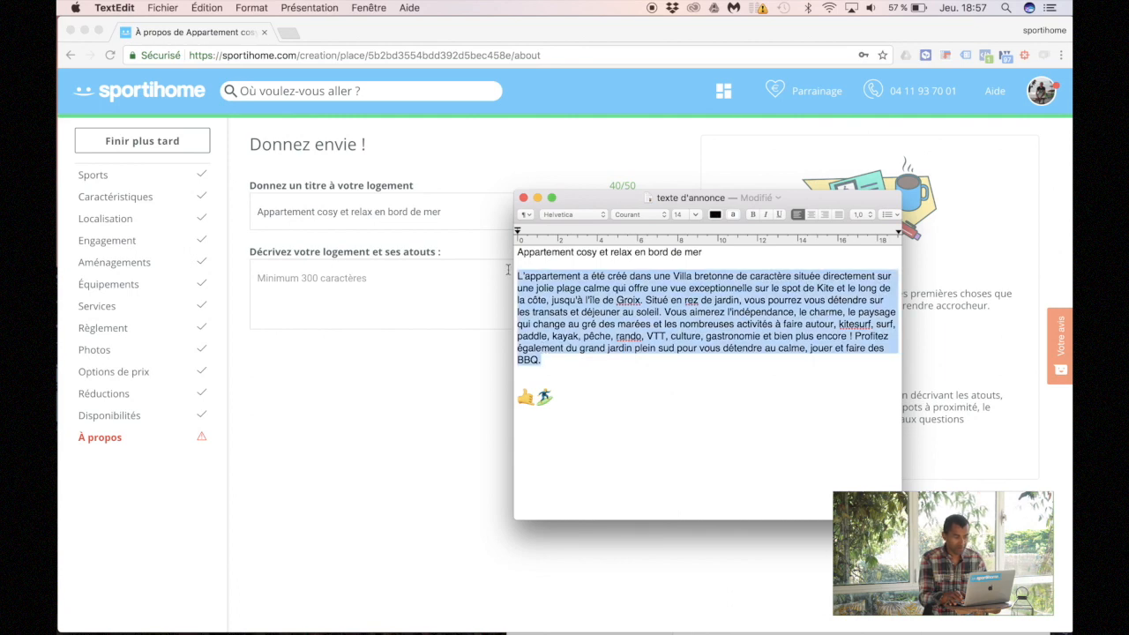
{"action": "key", "text": "super+c"}
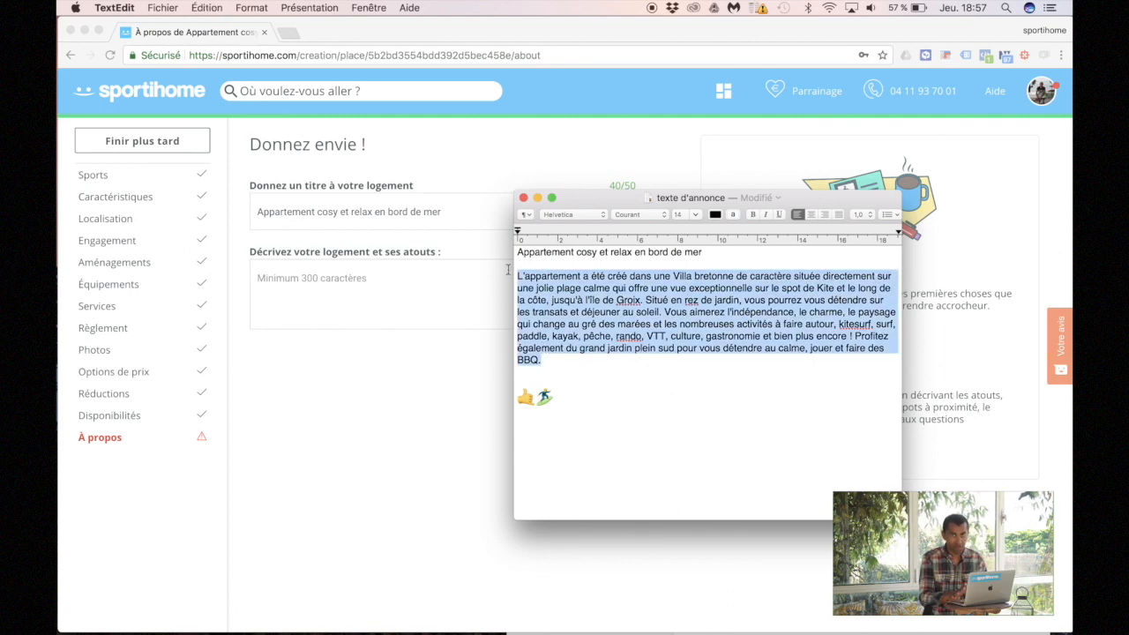
{"action": "left_click", "coordinate": [322, 291]}
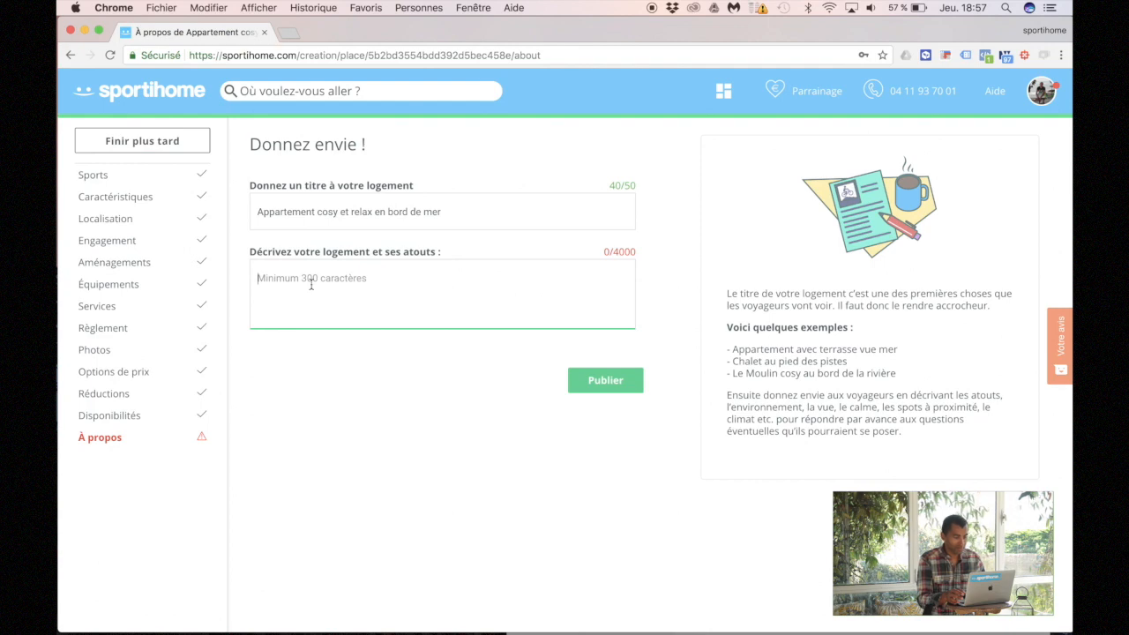
{"action": "key", "text": "super+v"}
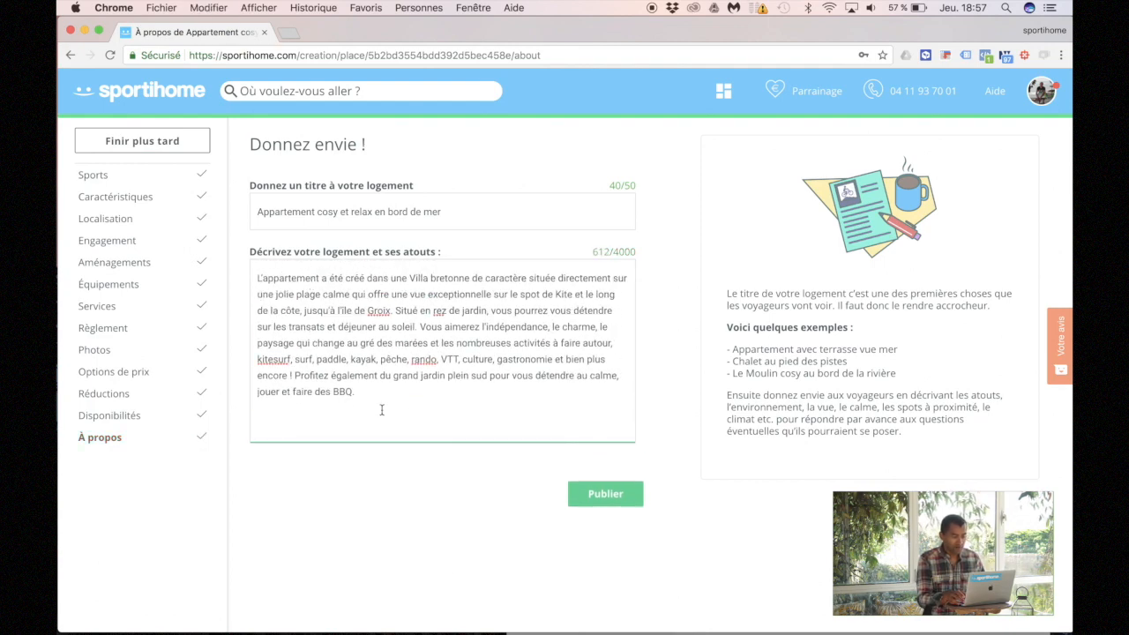
{"action": "left_click", "coordinate": [607, 494]}
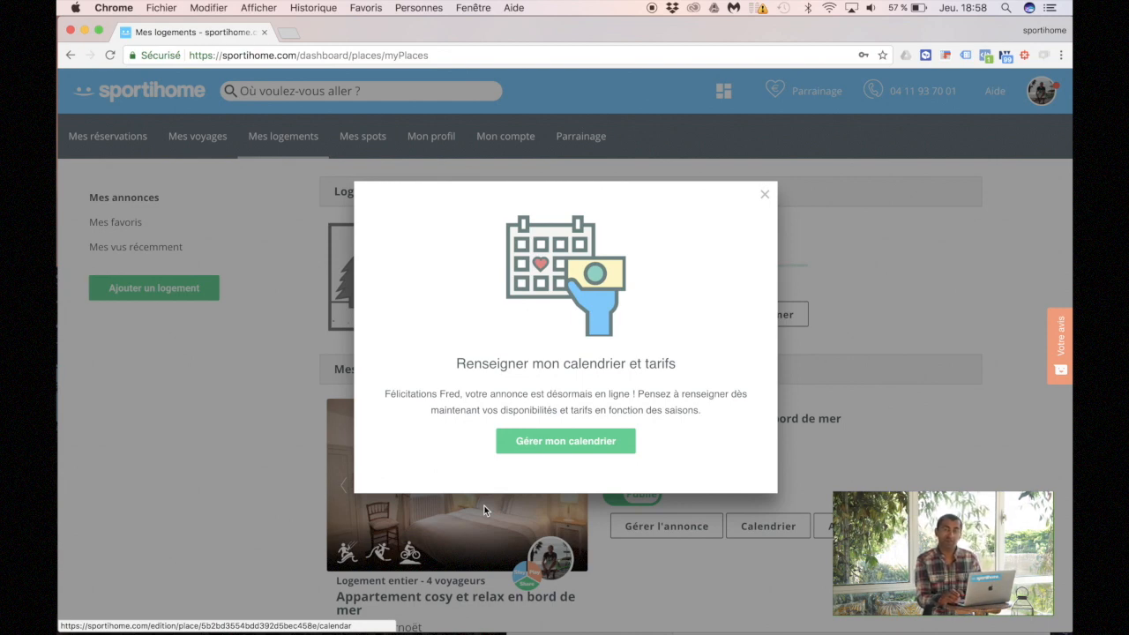
Step: Choose 'Gérer mon calendrier' in the publication confirmation to open the listing calendar
{"action": "left_click", "coordinate": [549, 451]}
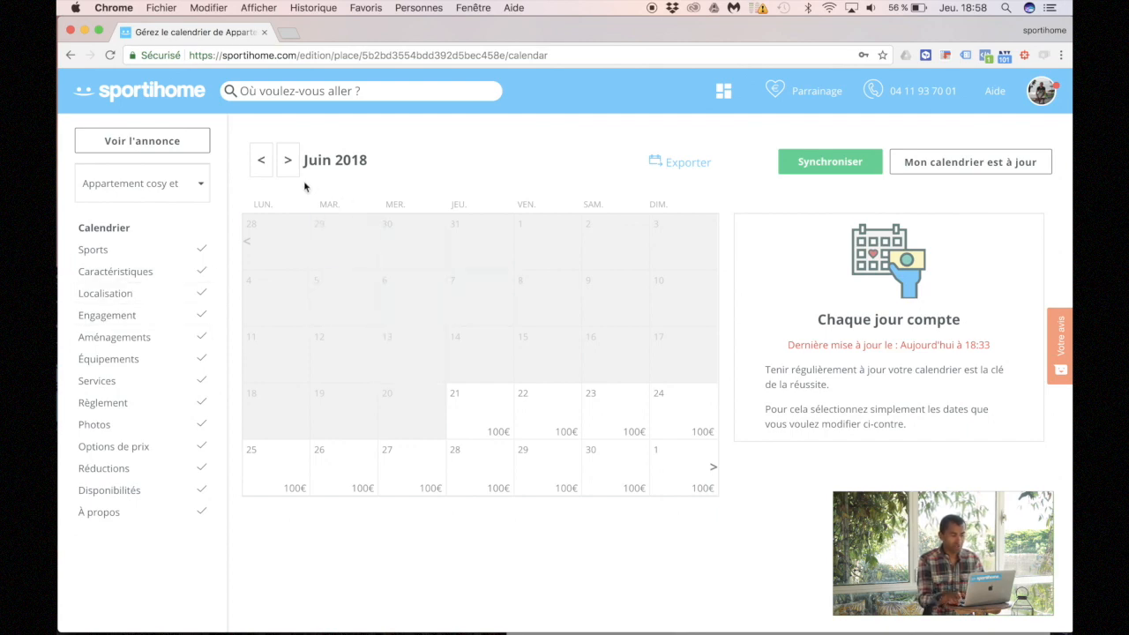
Step: Mark 1–15 July 2018 as Bloqué in the calendar and save
{"action": "left_click", "coordinate": [292, 159]}
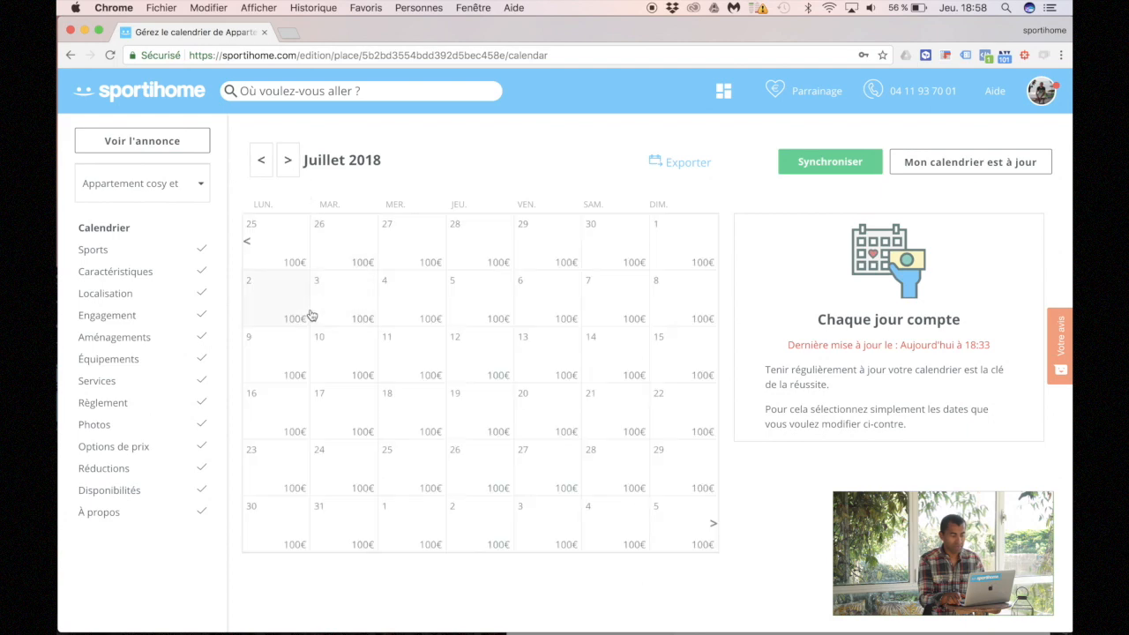
{"action": "left_click", "coordinate": [674, 245]}
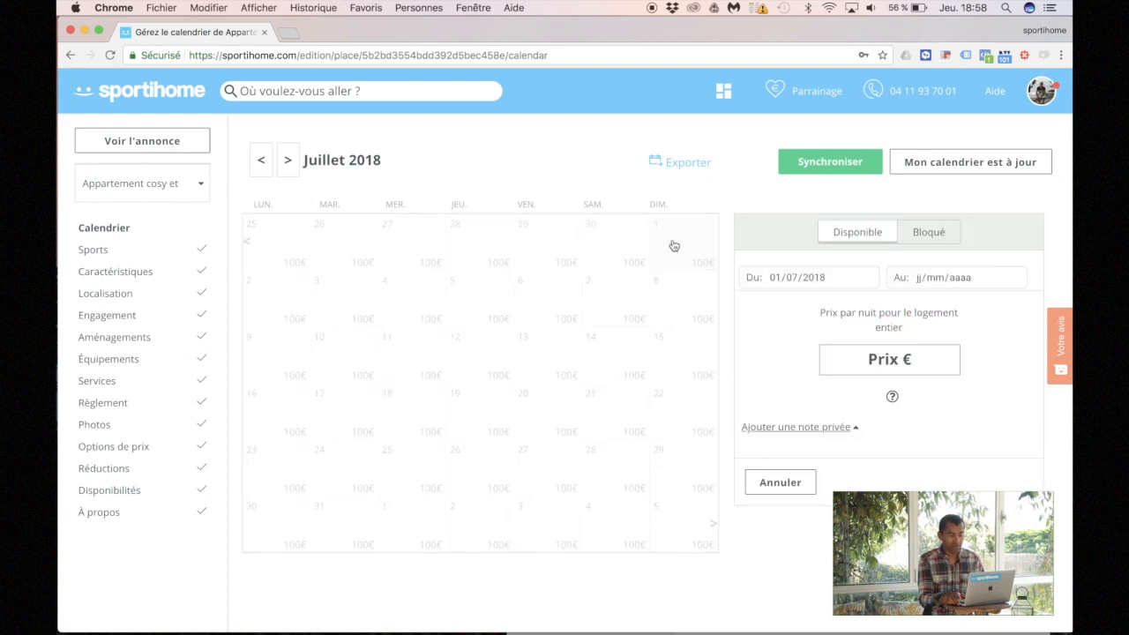
{"action": "left_click", "coordinate": [541, 369]}
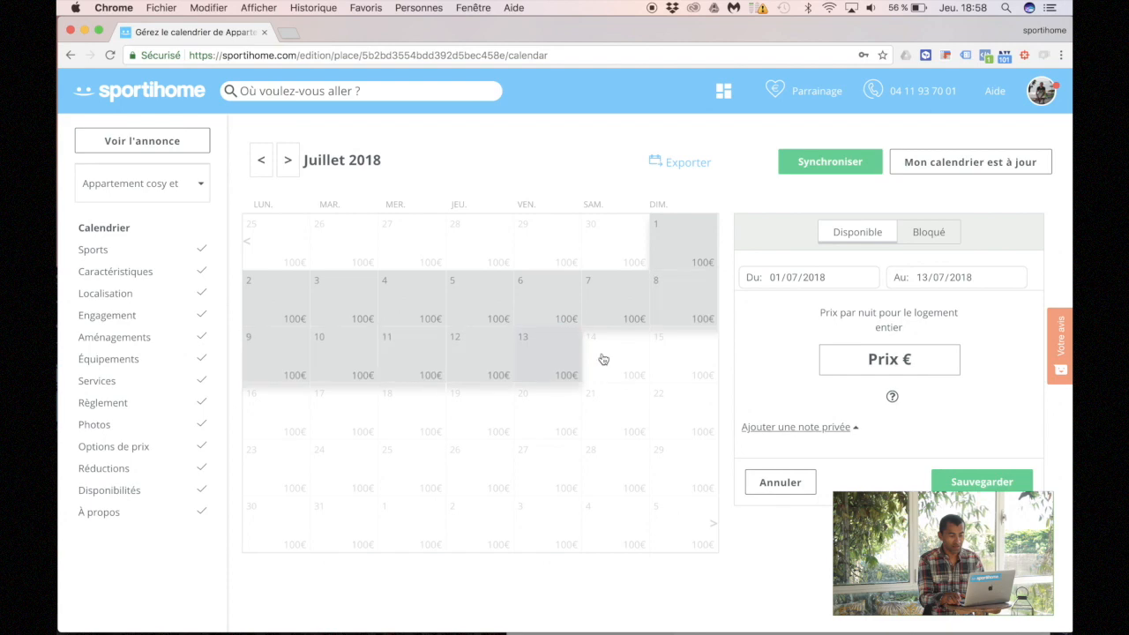
{"action": "left_click", "coordinate": [665, 359]}
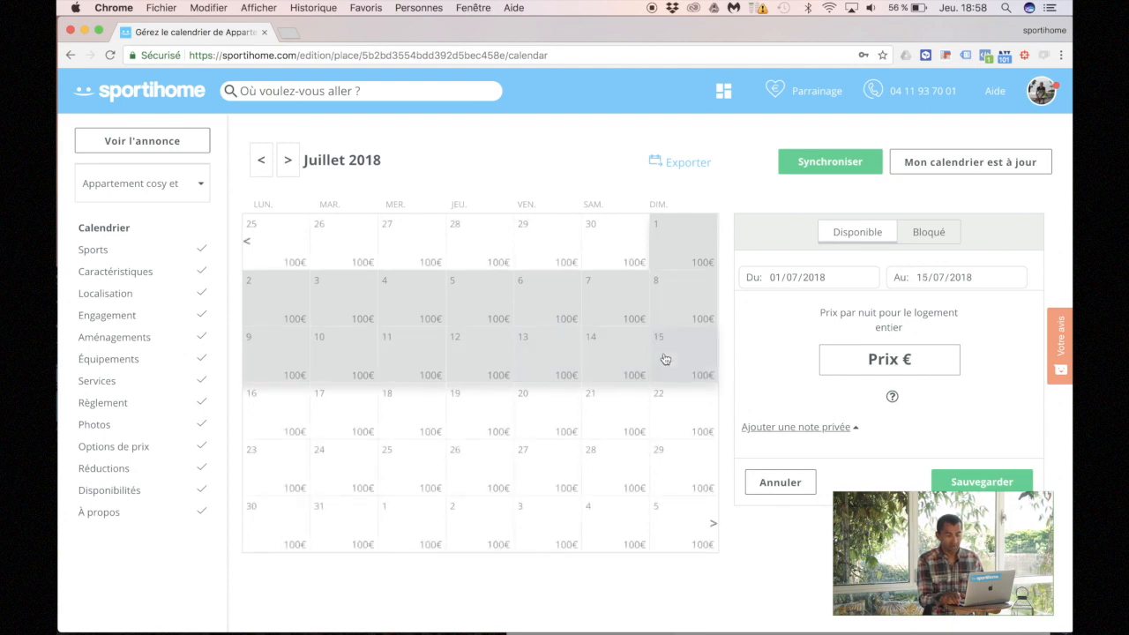
{"action": "left_click", "coordinate": [928, 234]}
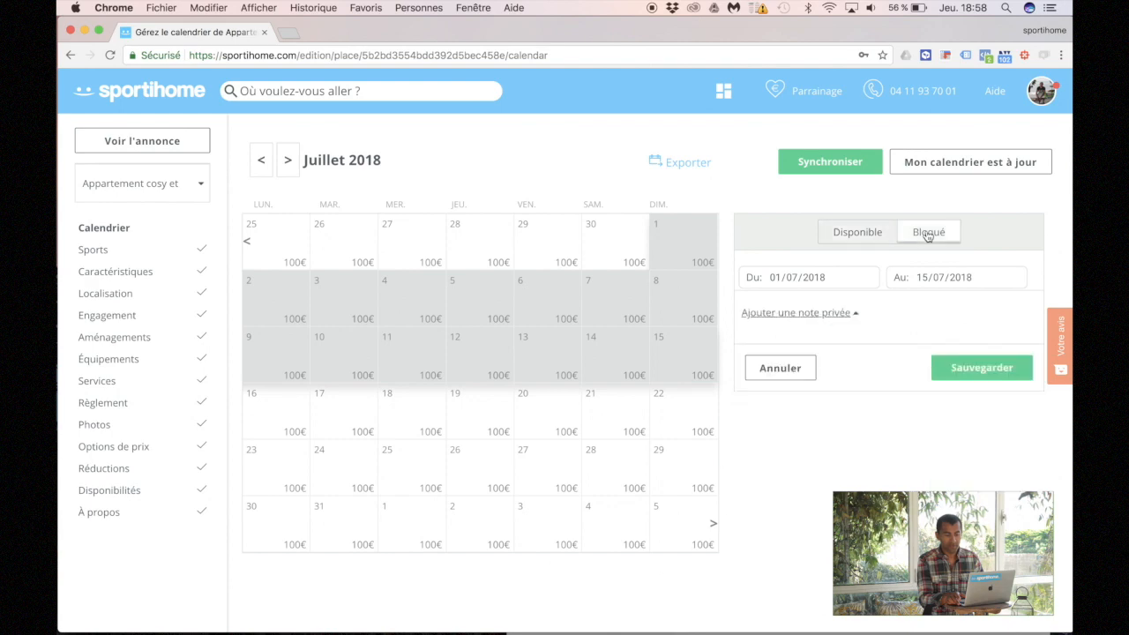
{"action": "left_click", "coordinate": [960, 369]}
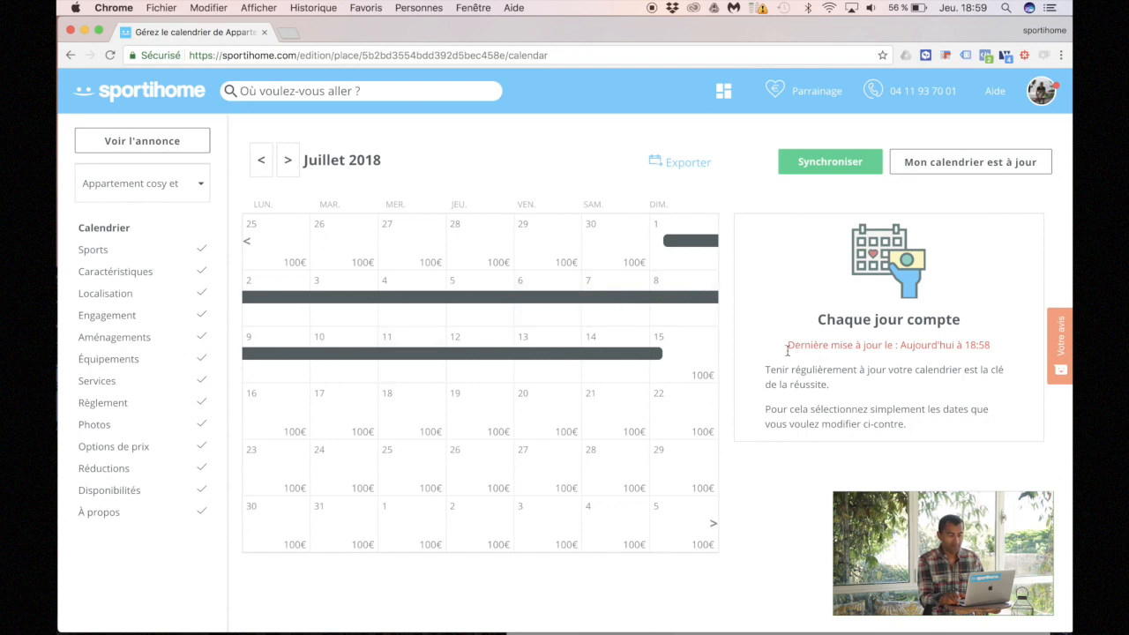
Step: Price every night from 15 July to 31 August 2018 at 190 €
{"action": "left_click_drag", "start_coordinate": [700, 371], "coordinate": [528, 463]}
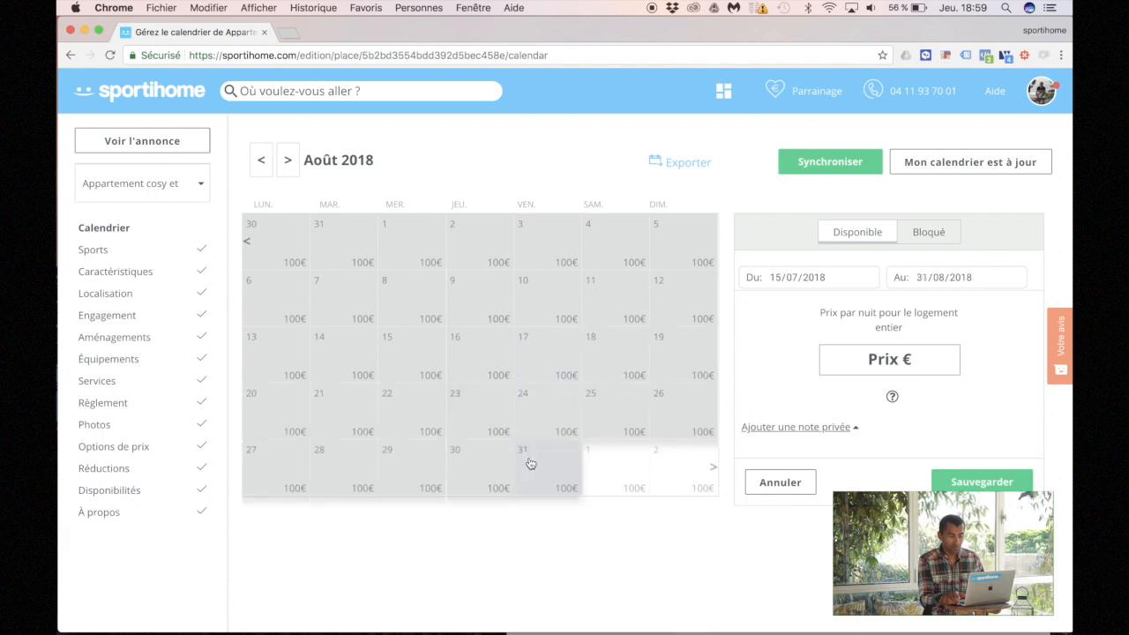
{"action": "left_click", "coordinate": [872, 355]}
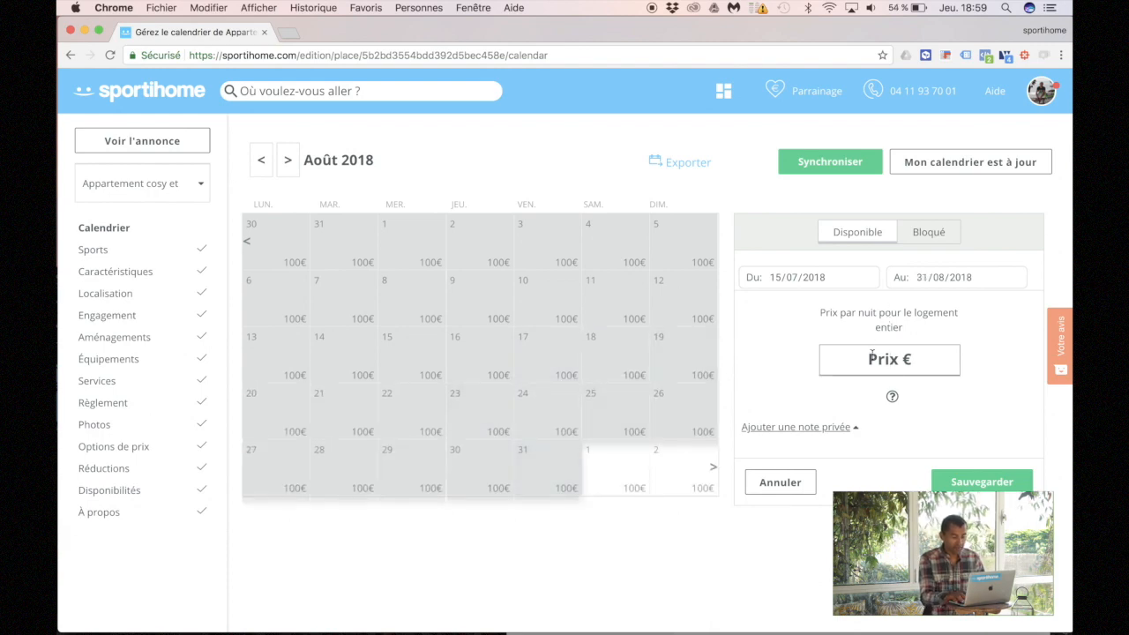
{"action": "type", "text": "190"}
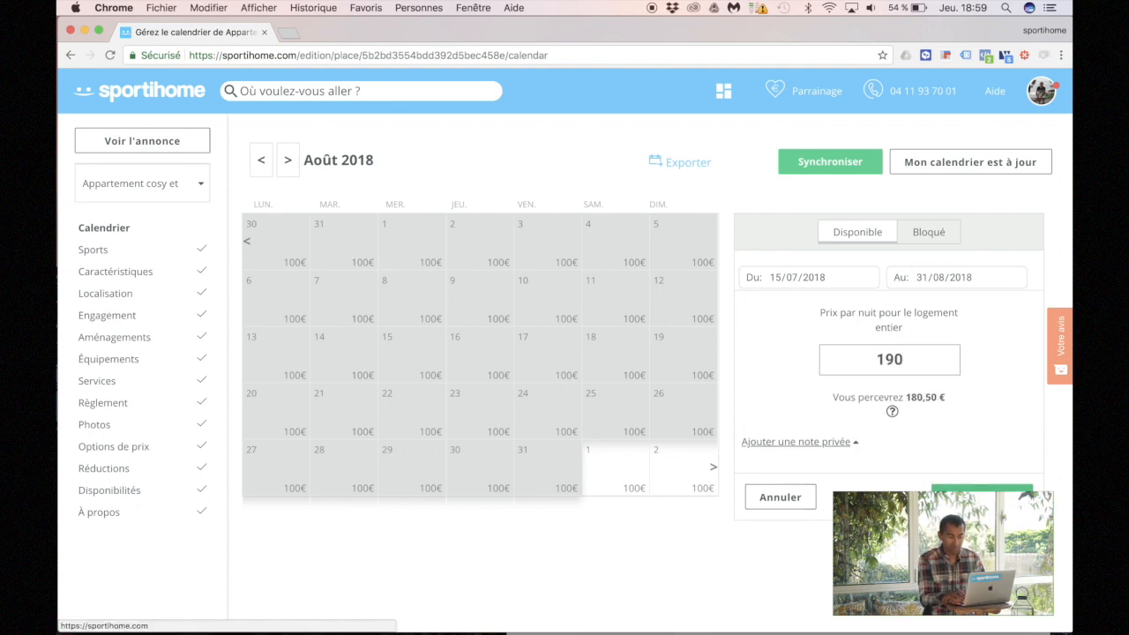
{"action": "key", "text": "Return"}
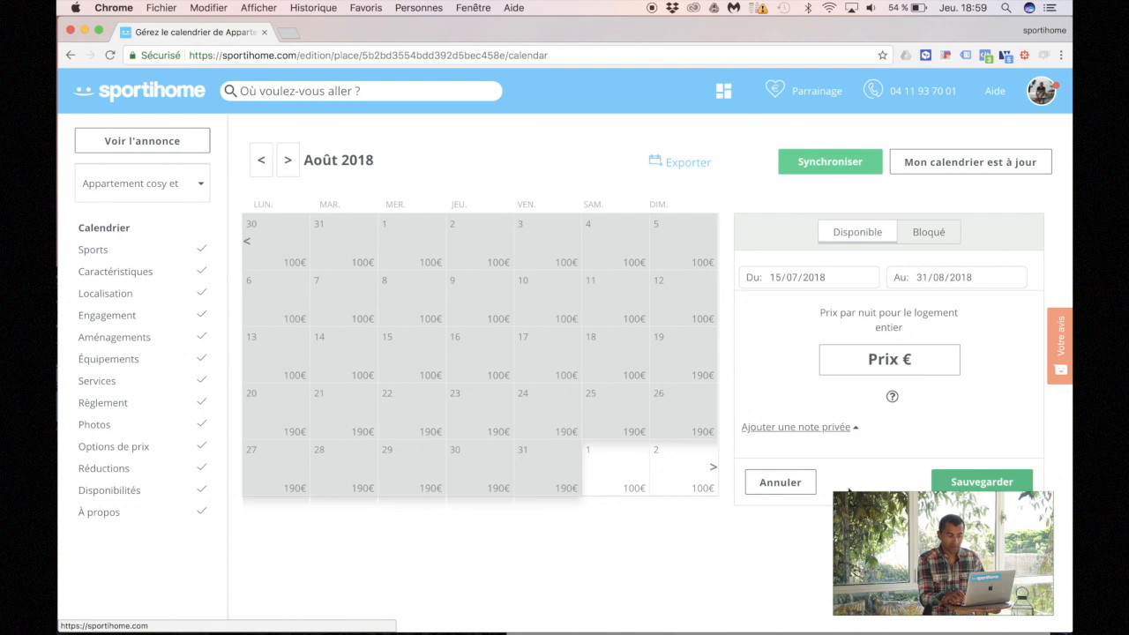
{"action": "left_click", "coordinate": [749, 492]}
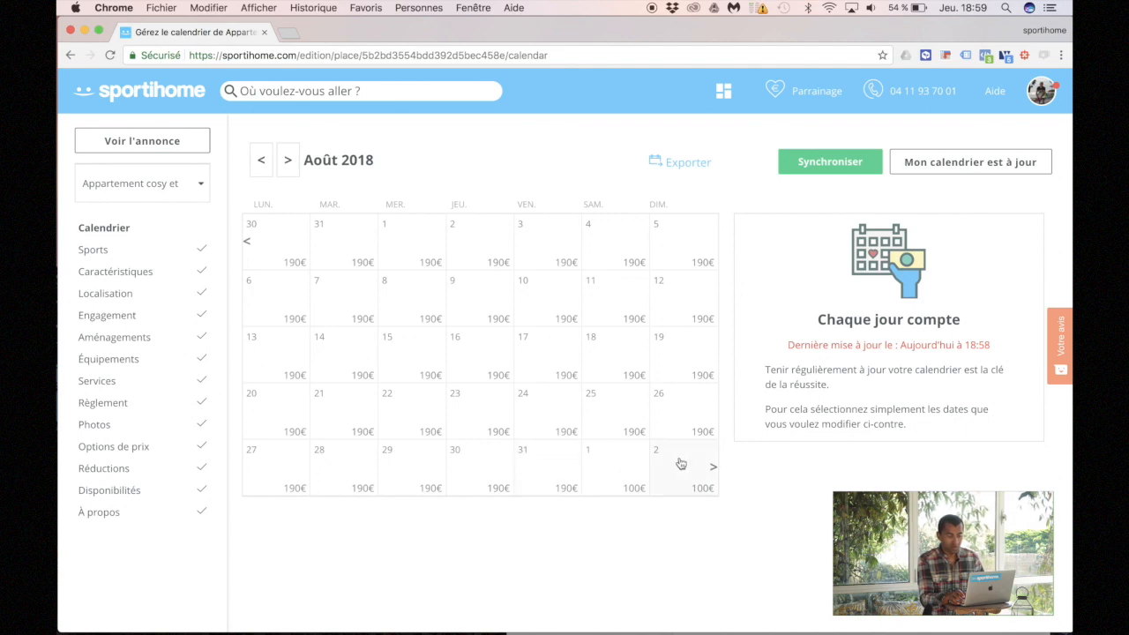
{"action": "left_click", "coordinate": [614, 467]}
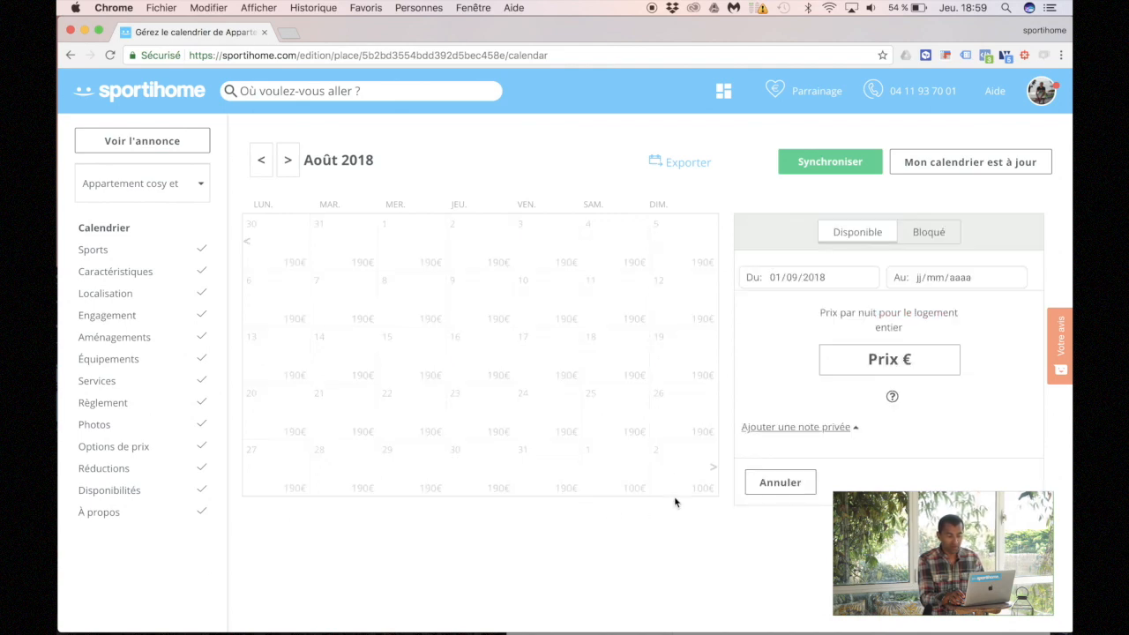
Step: Set 1–2 September 2018 to Bloqué with the private note 'Réservé par un ami' and save
{"action": "left_click", "coordinate": [657, 469]}
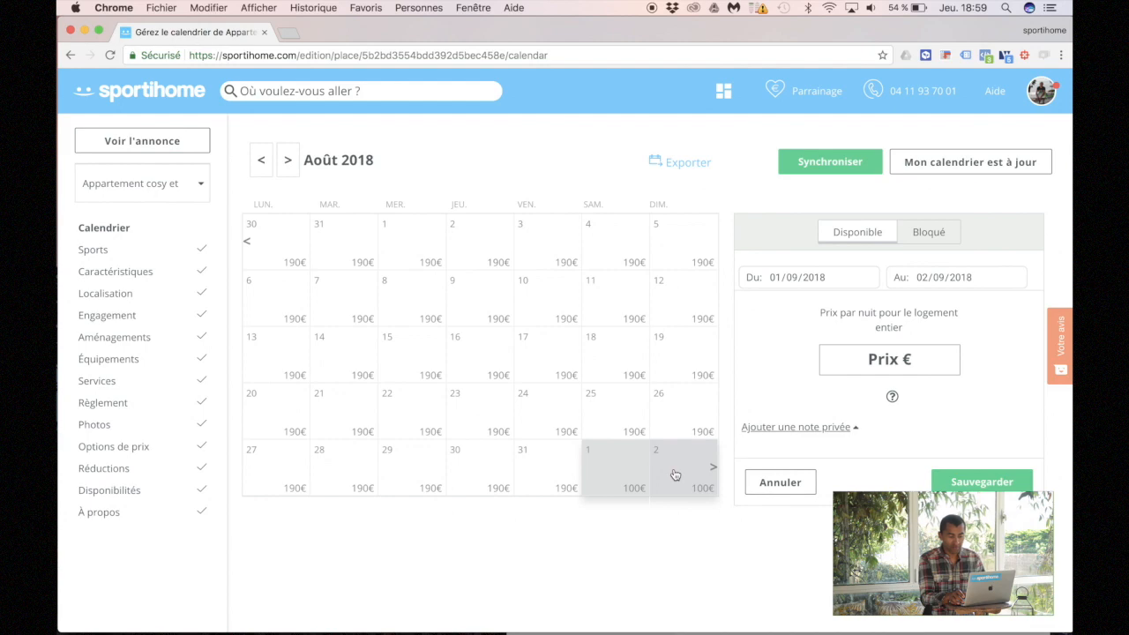
{"action": "left_click", "coordinate": [804, 429]}
{"action": "left_click", "coordinate": [948, 234]}
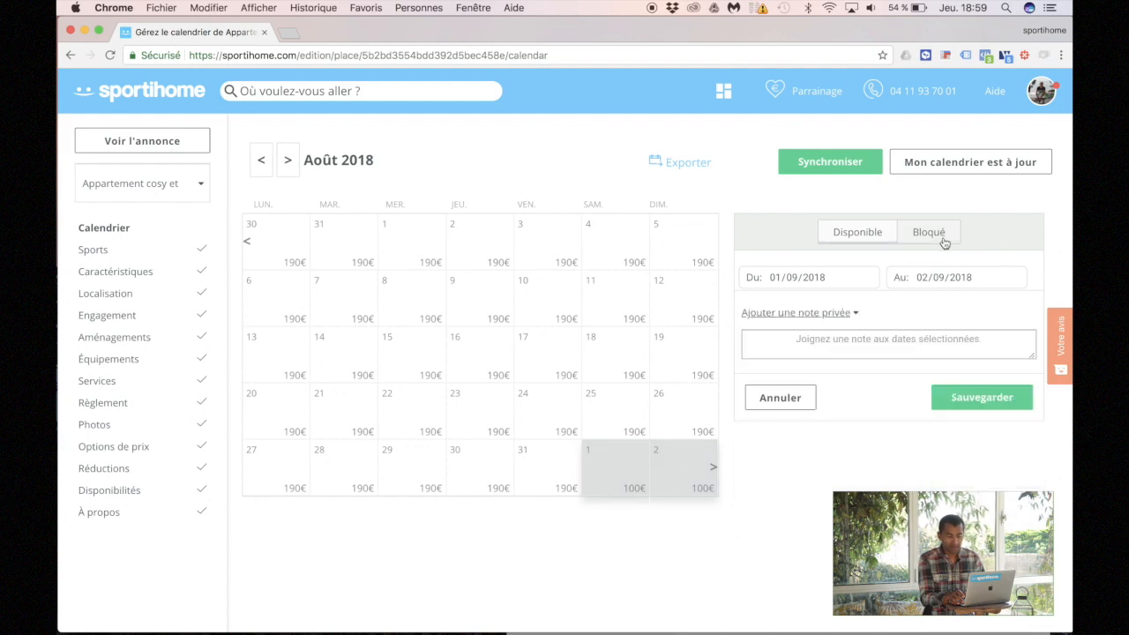
{"action": "left_click", "coordinate": [798, 339]}
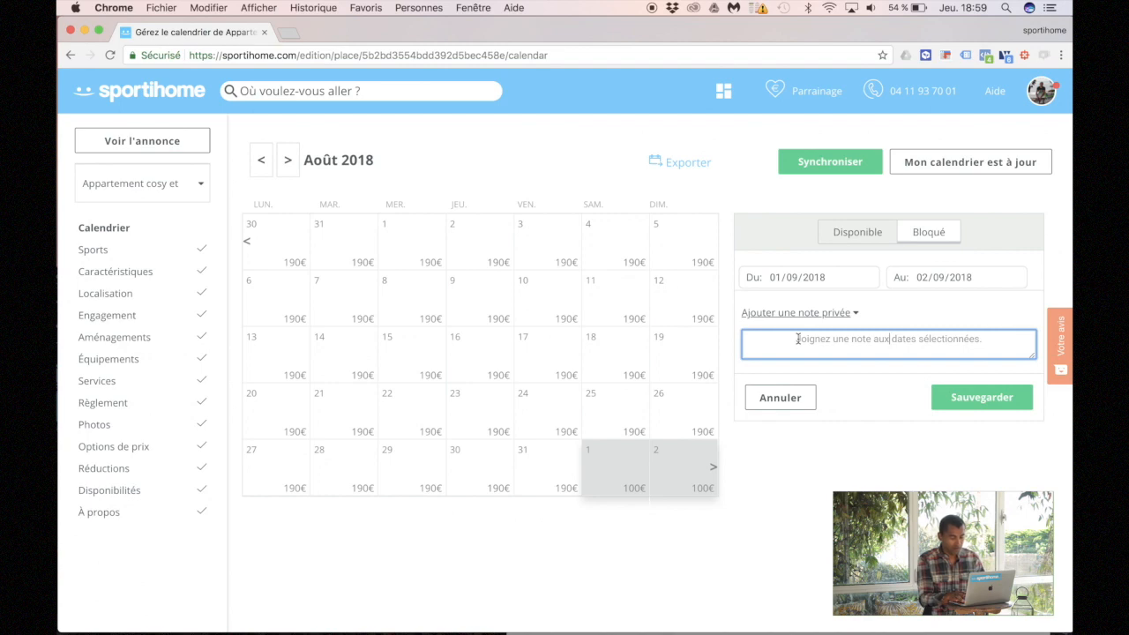
{"action": "type", "text": "Reservé"}
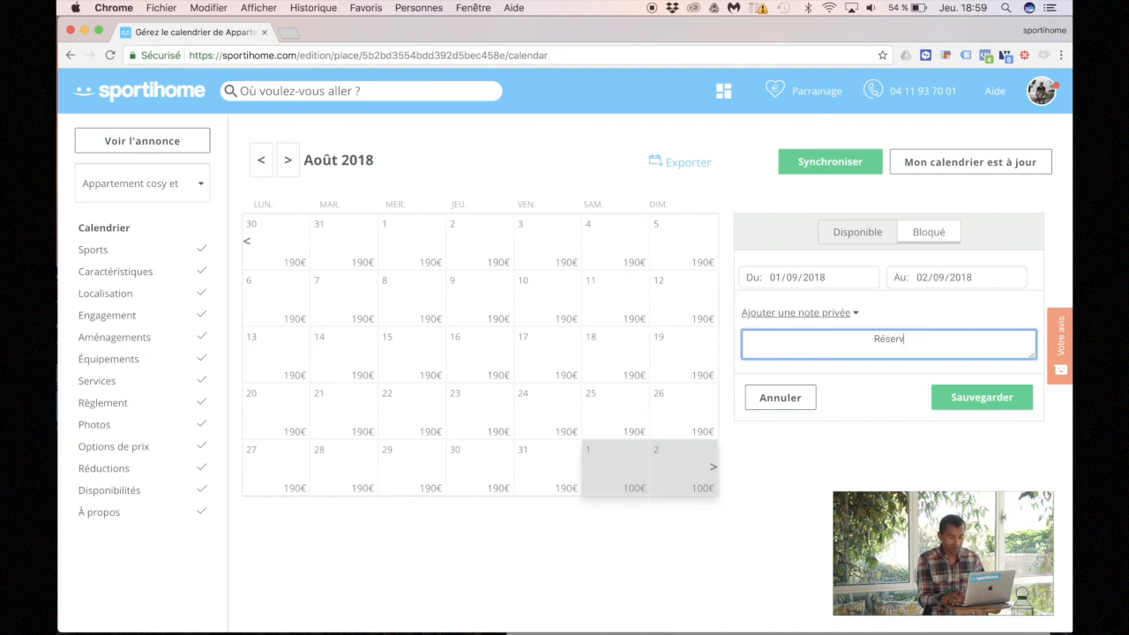
{"action": "type", "text": " par"}
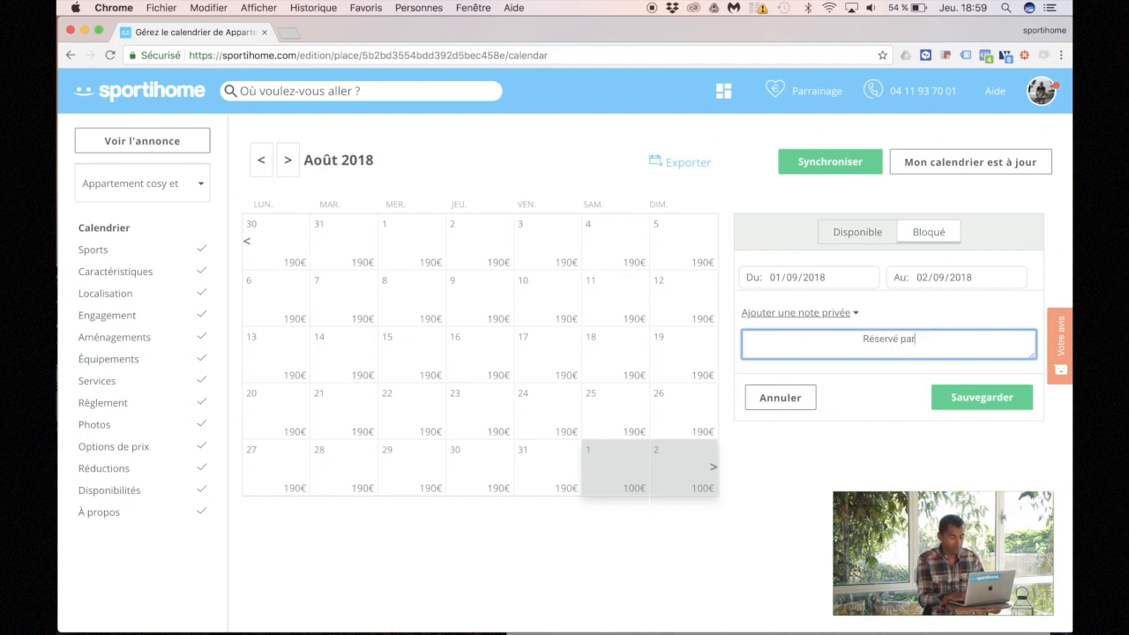
{"action": "type", "text": " un amis"}
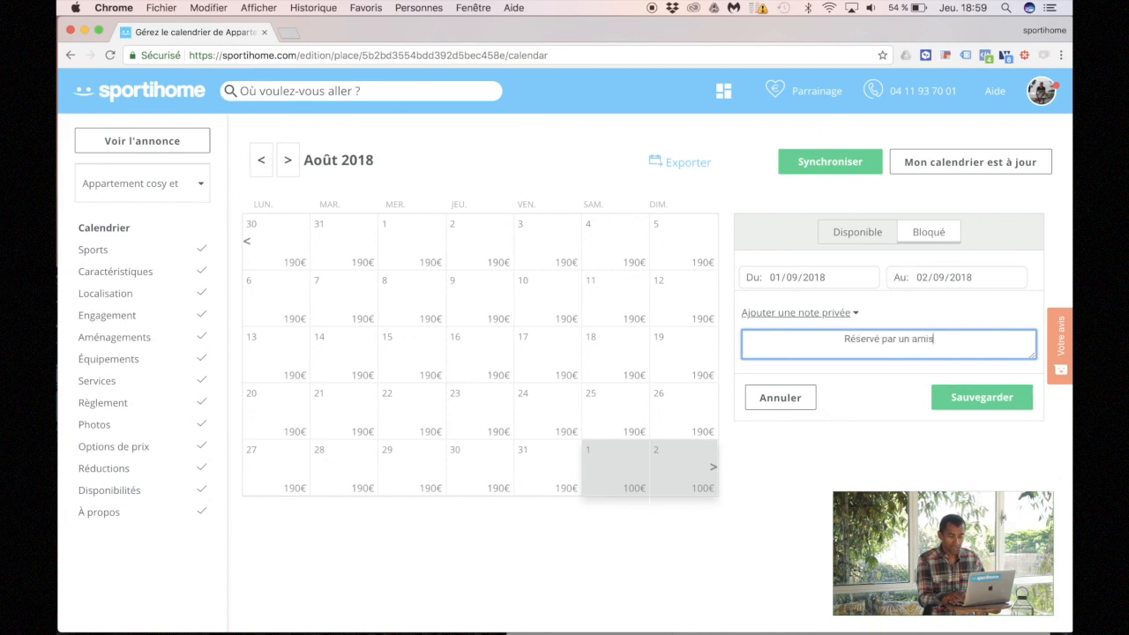
{"action": "key", "text": "BackSpace"}
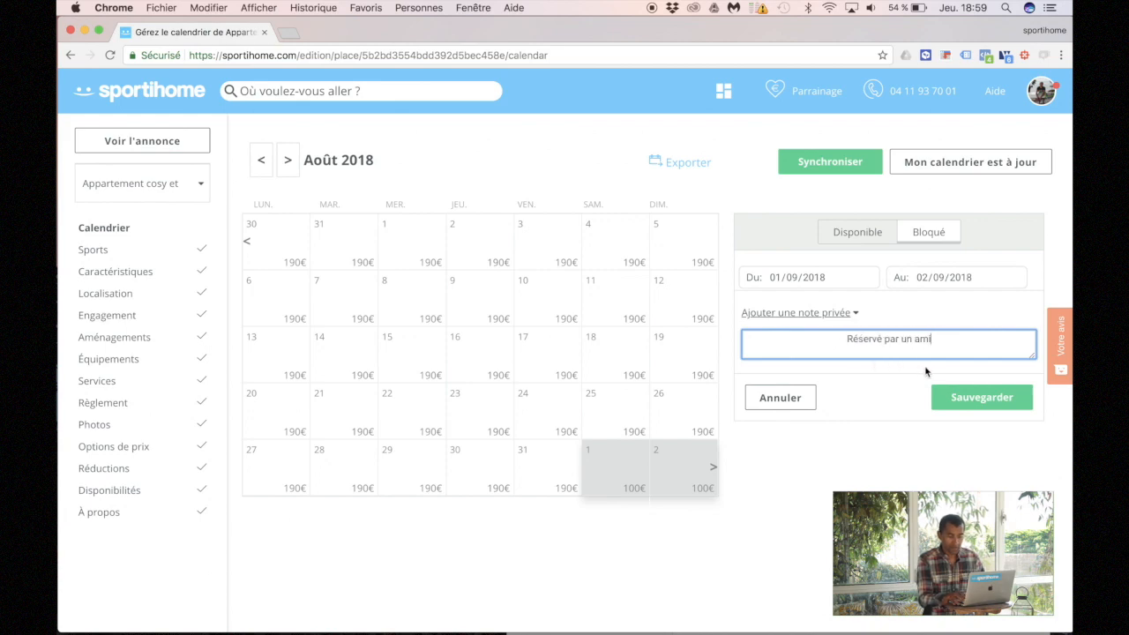
{"action": "left_click", "coordinate": [982, 398]}
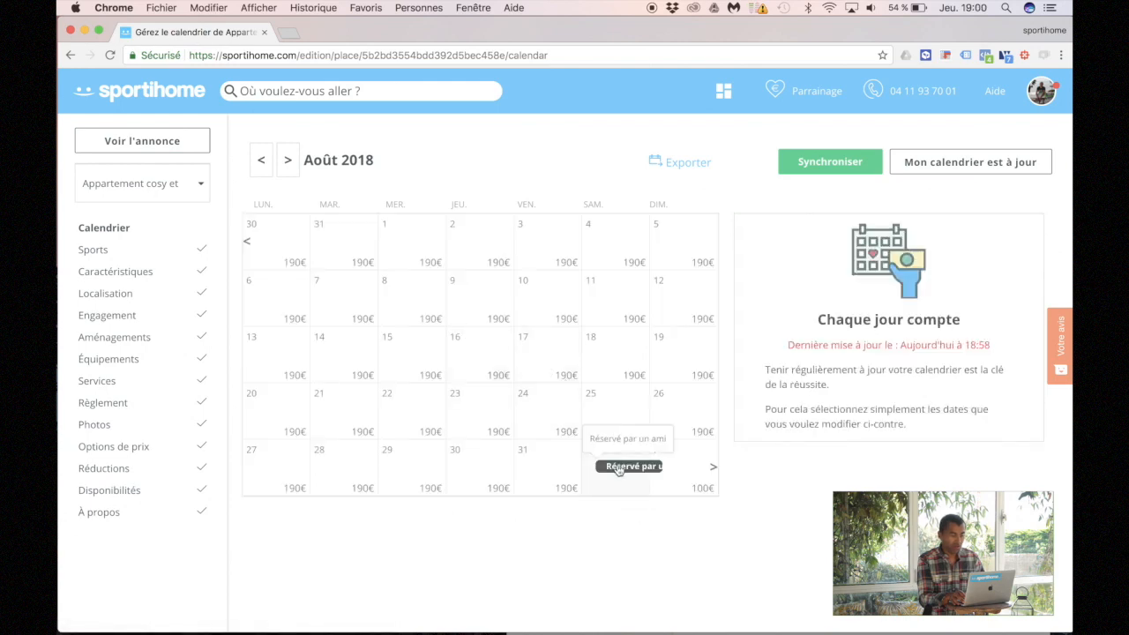
Step: Return the calendar to Juillet 2018, glancing at the iCalendar sync window before closing it
{"action": "left_click", "coordinate": [255, 171]}
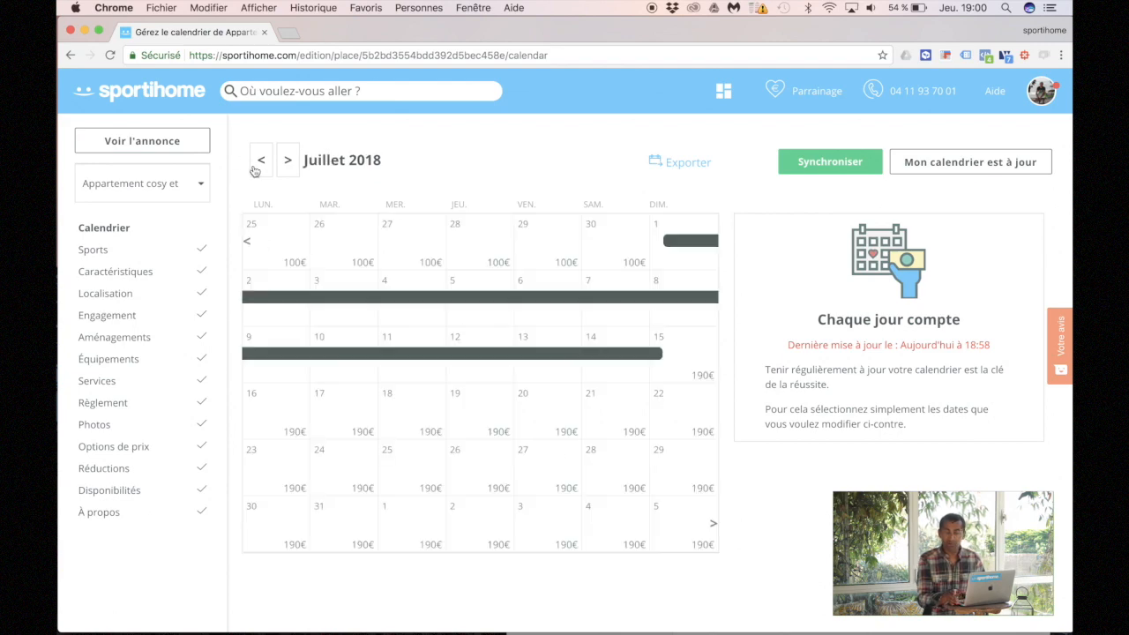
{"action": "left_click", "coordinate": [803, 162]}
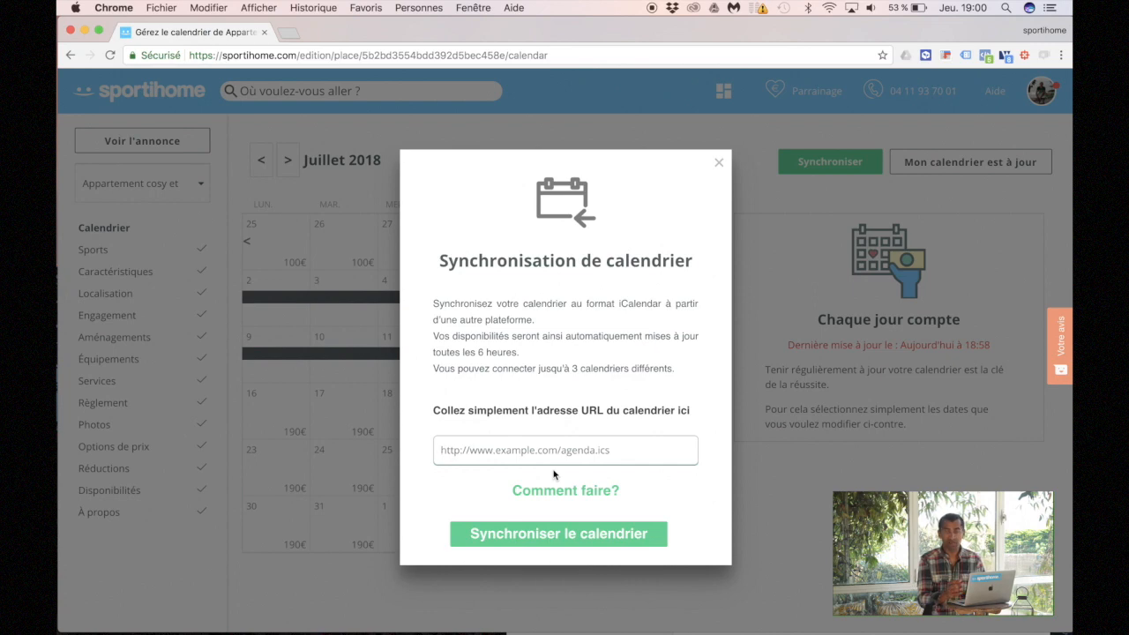
{"action": "left_click", "coordinate": [718, 163]}
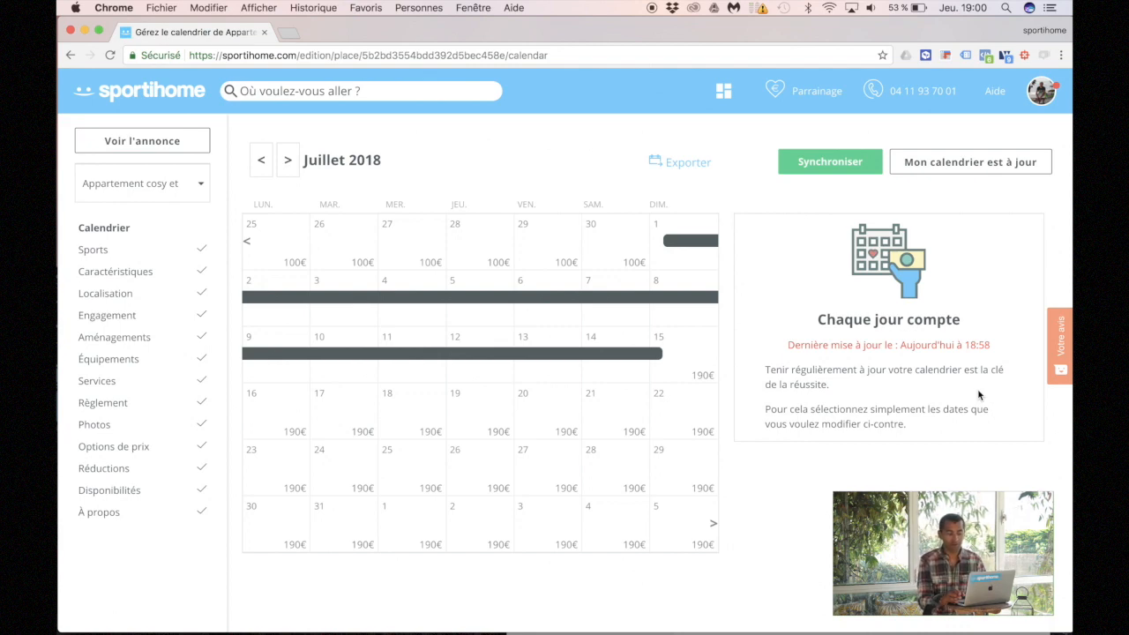
Step: Select the full iCalendar URL in the Exportez votre calendrier window and copy it
{"action": "left_click", "coordinate": [688, 163]}
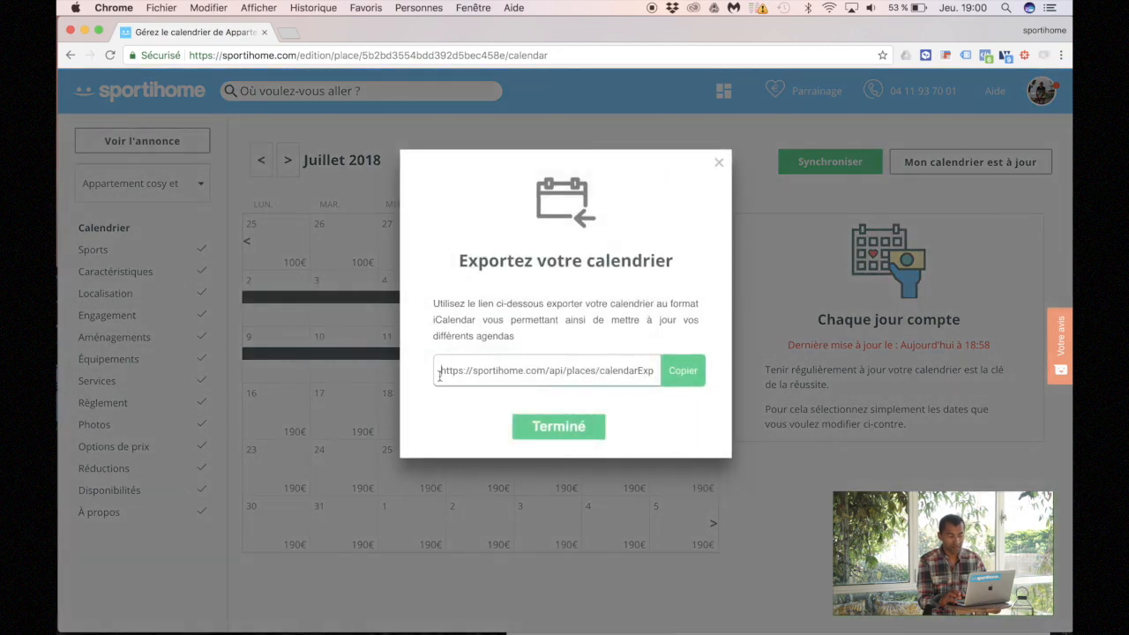
{"action": "left_click_drag", "start_coordinate": [440, 372], "coordinate": [657, 375]}
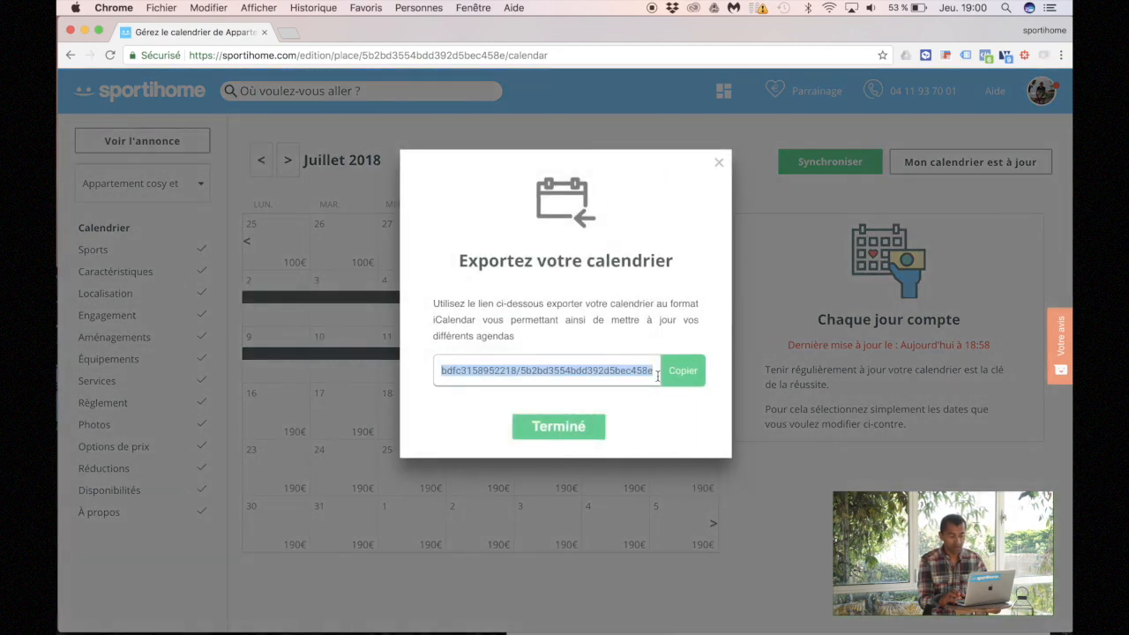
{"action": "left_click", "coordinate": [626, 373]}
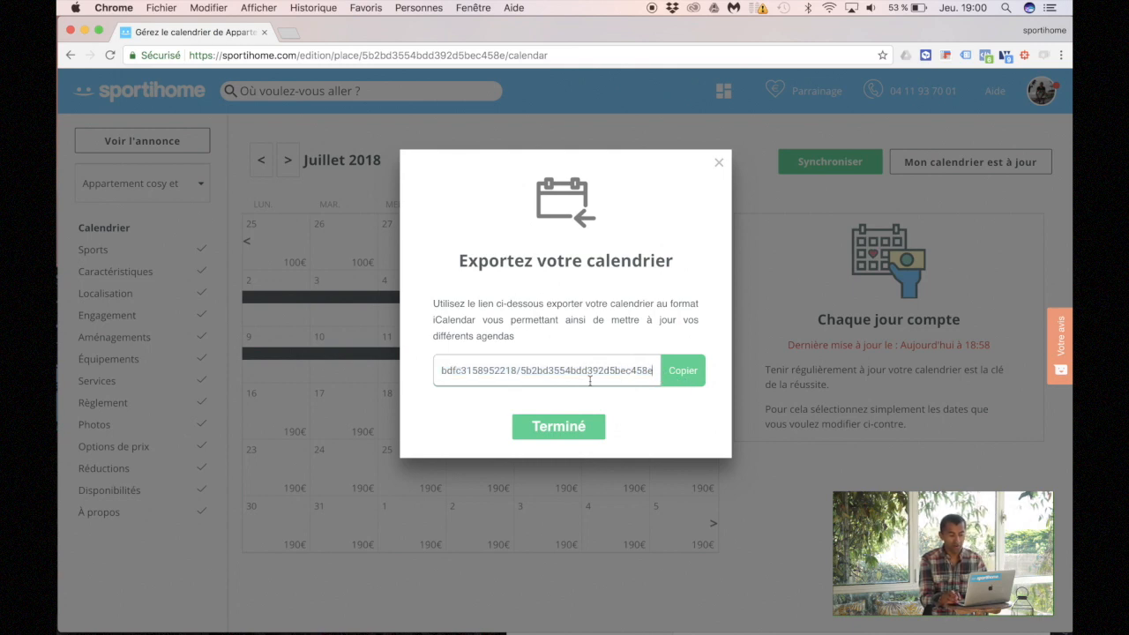
{"action": "triple_click", "coordinate": [589, 378]}
{"action": "left_click", "coordinate": [679, 377]}
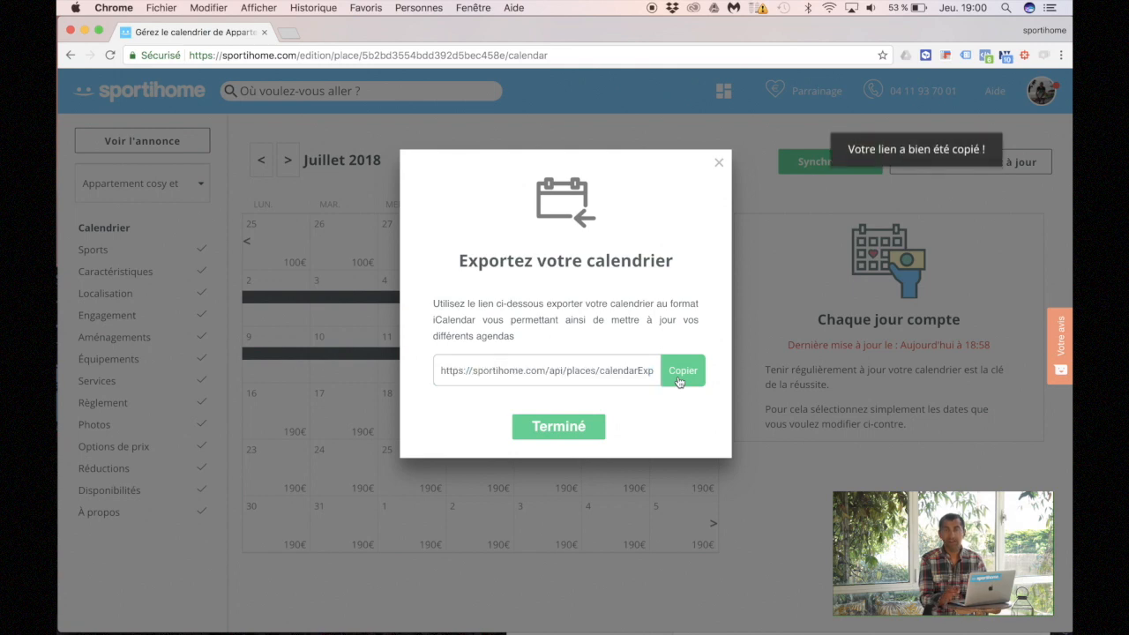